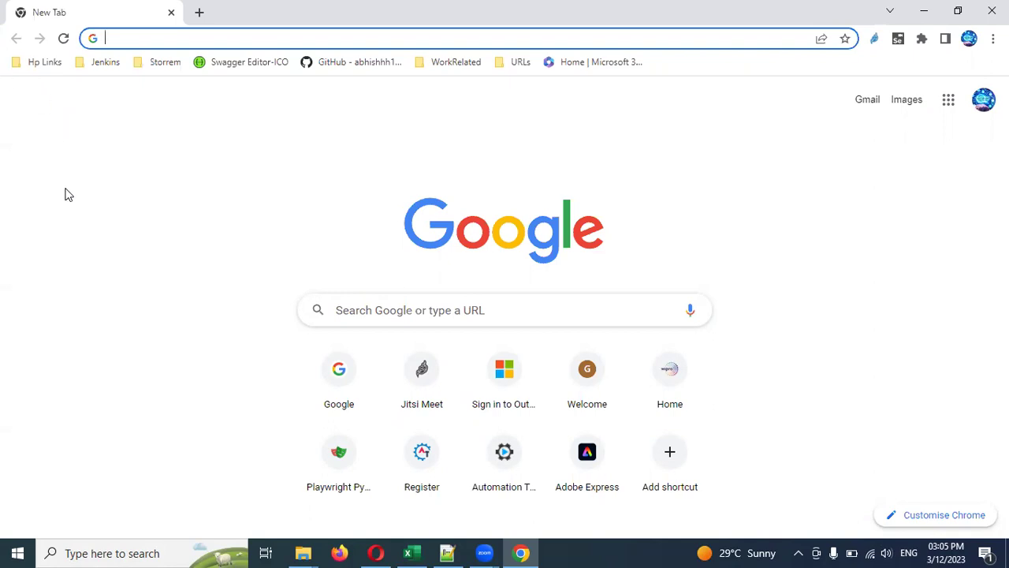
text(pytho)
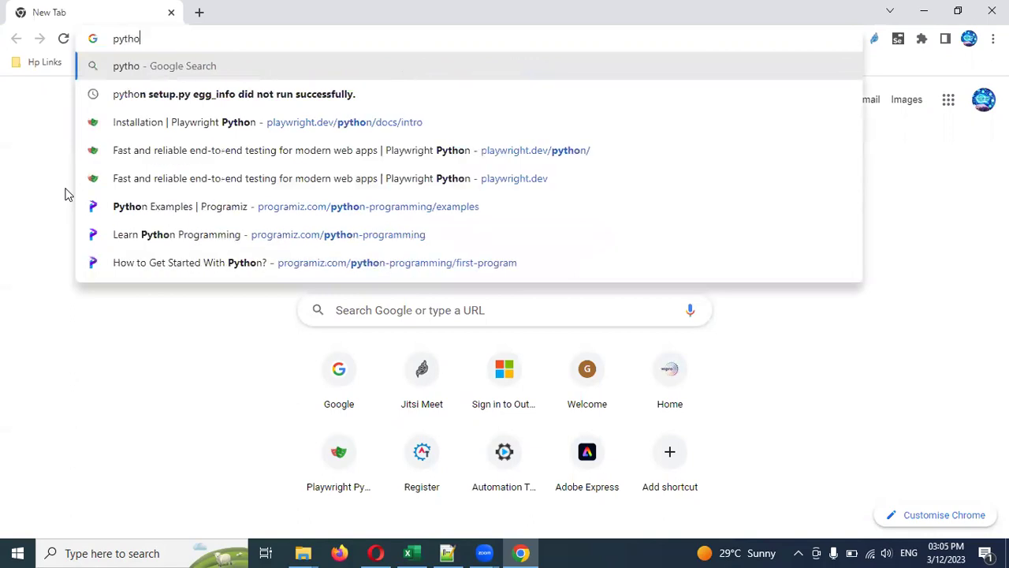
text(n cu)
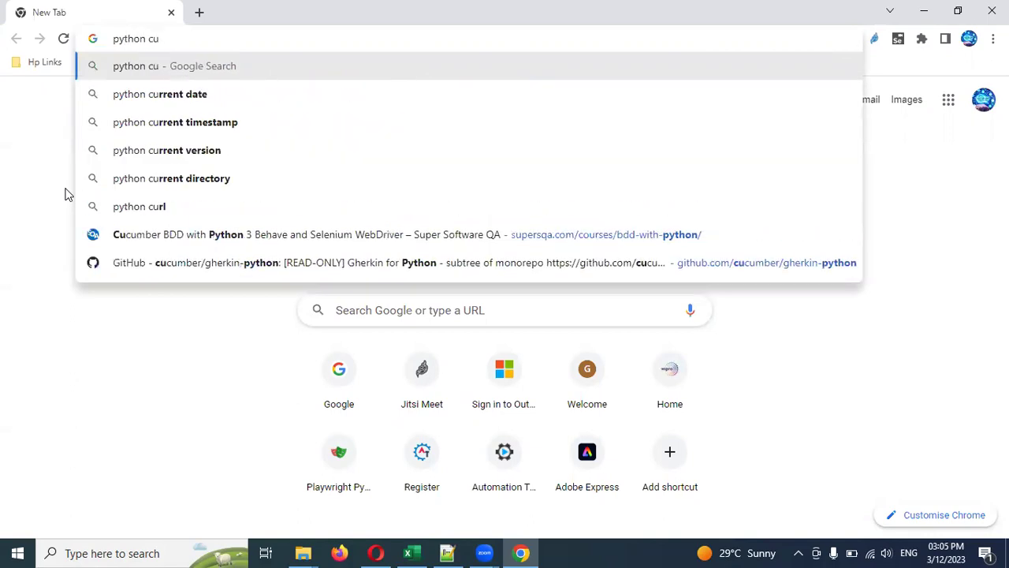
text(cumber)
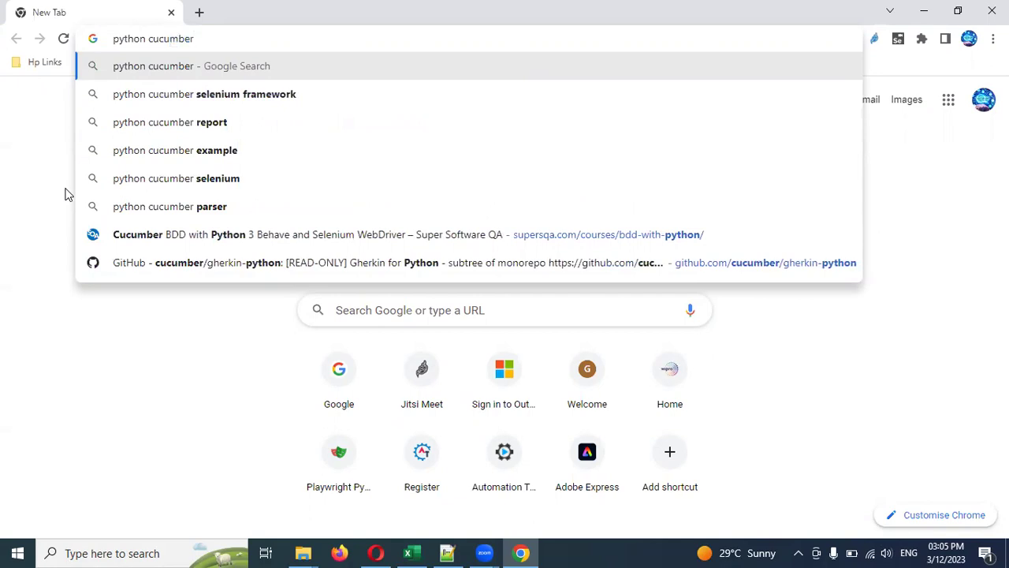
key(Down)
key(Down)
key(Down)
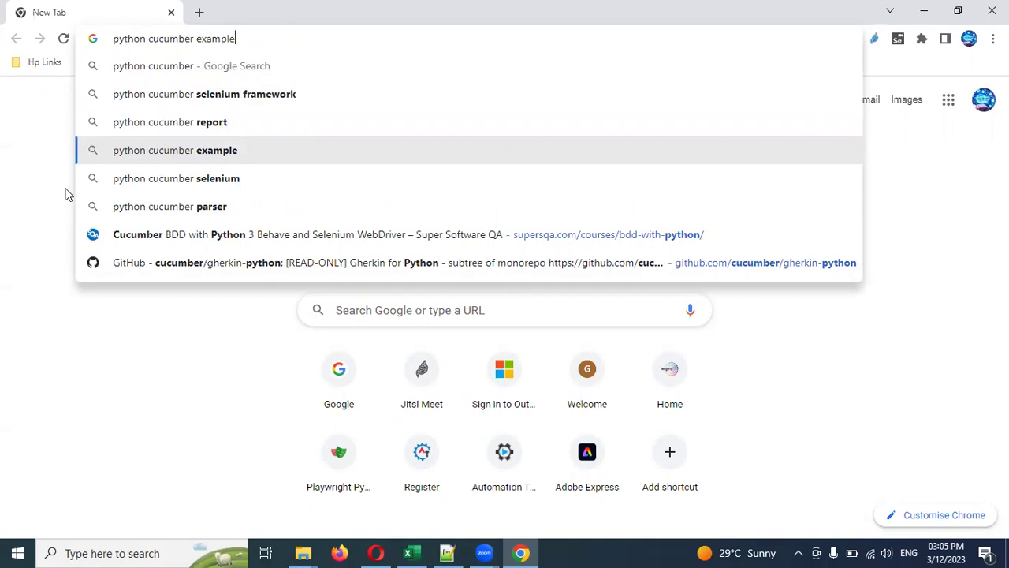
key(BackSpace)
key(BackSpace)
key(BackSpace)
key(BackSpace)
key(BackSpace)
key(BackSpace)
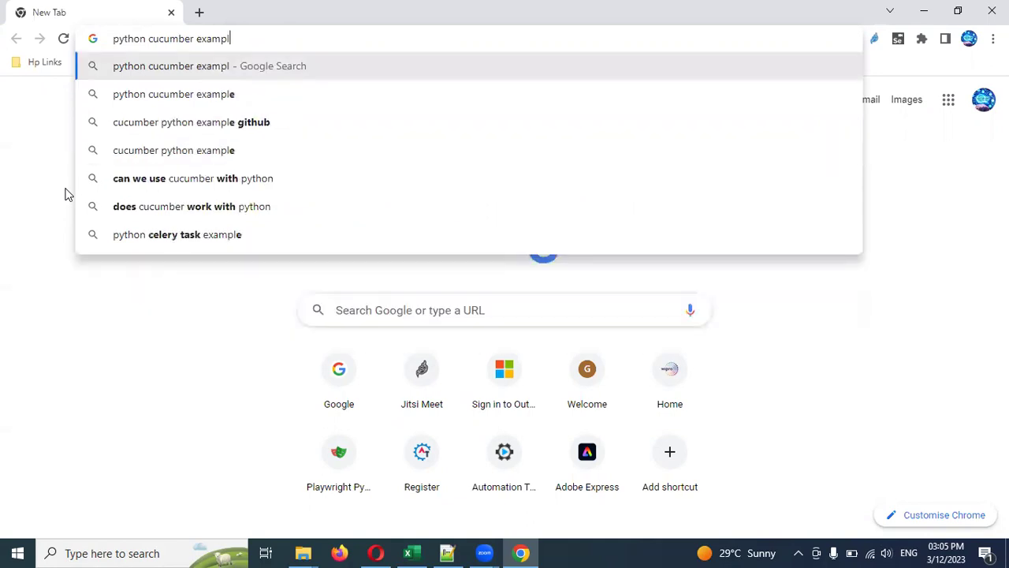
key(BackSpace)
key(BackSpace)
key(BackSpace)
key(BackSpace)
key(BackSpace)
key(BackSpace)
key(BackSpace)
key(BackSpace)
key(BackSpace)
key(BackSpace)
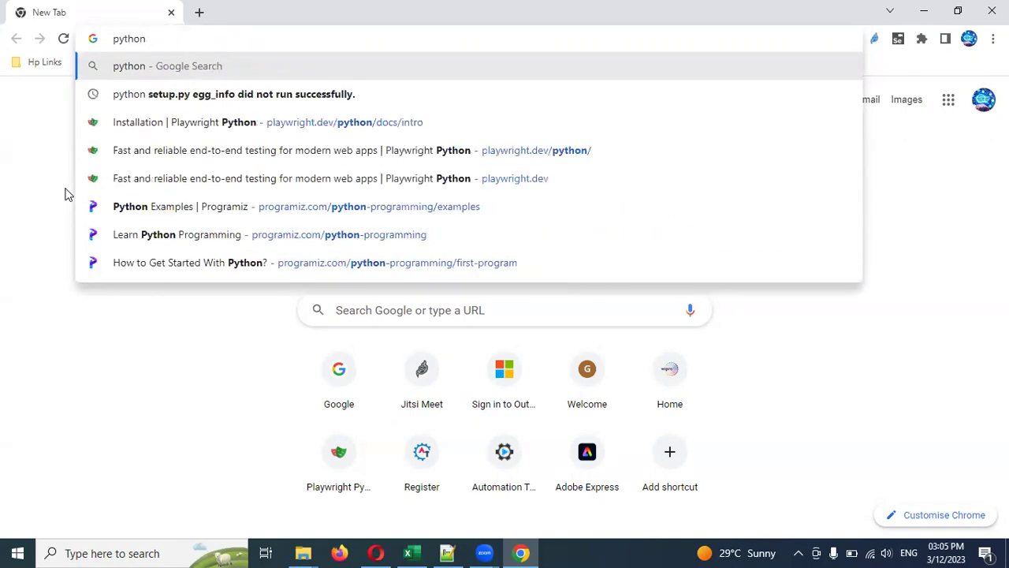
Search Google for "behave python plugin".
text(behave)
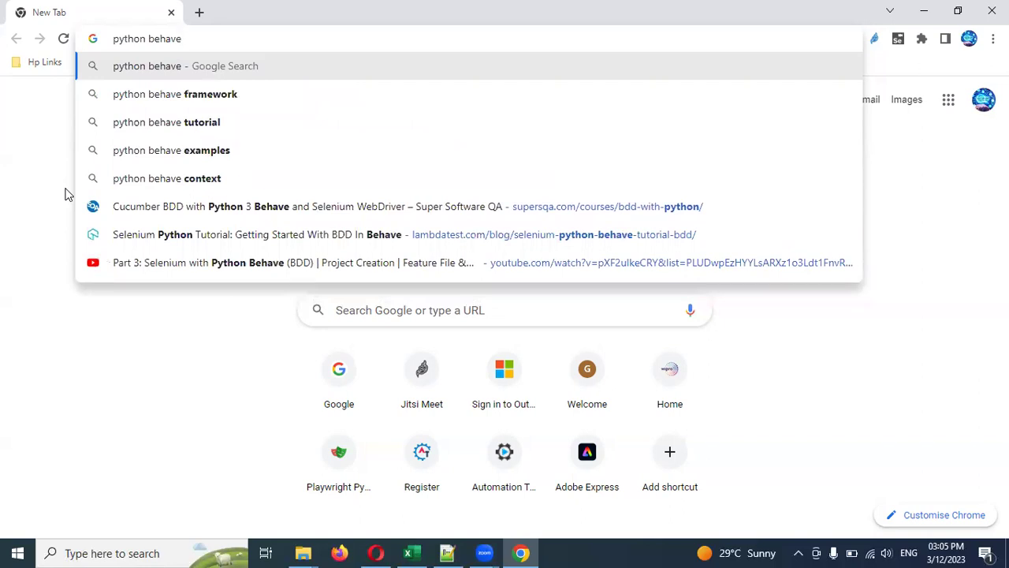
text( plu)
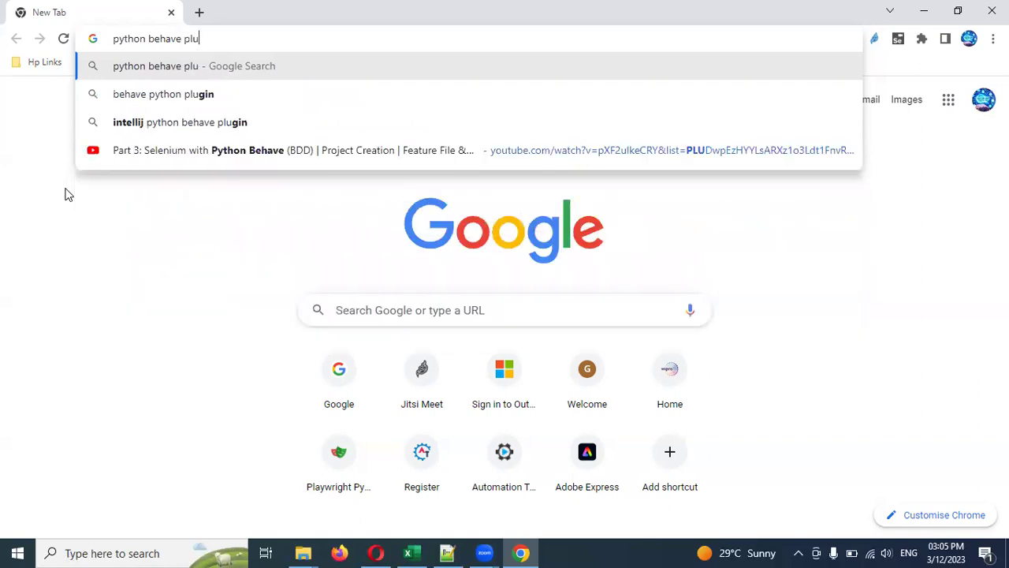
key(Down)
key(Return)
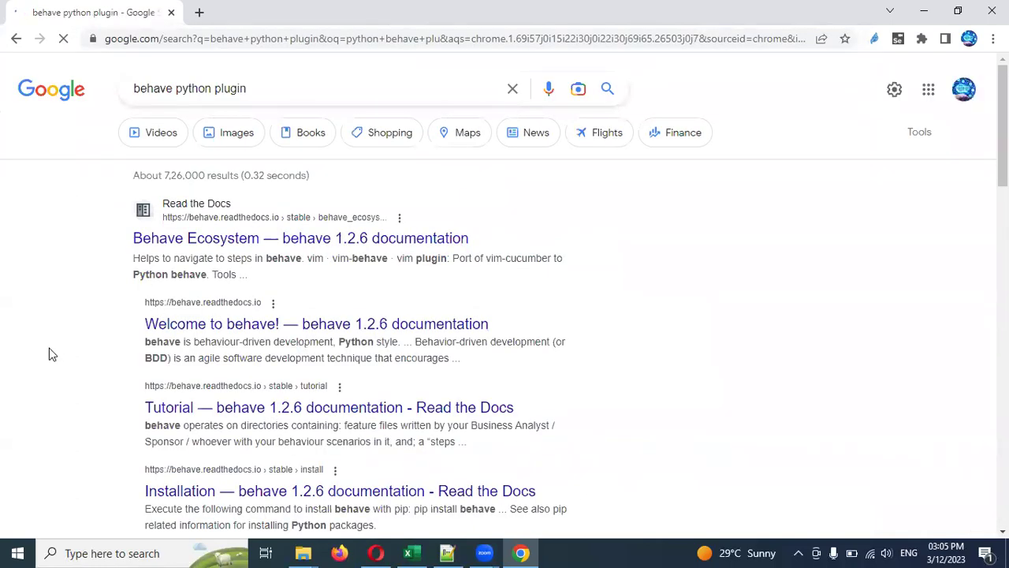
Open the behave project page on PyPI from the search results.
scroll(49, 347, down, 3)
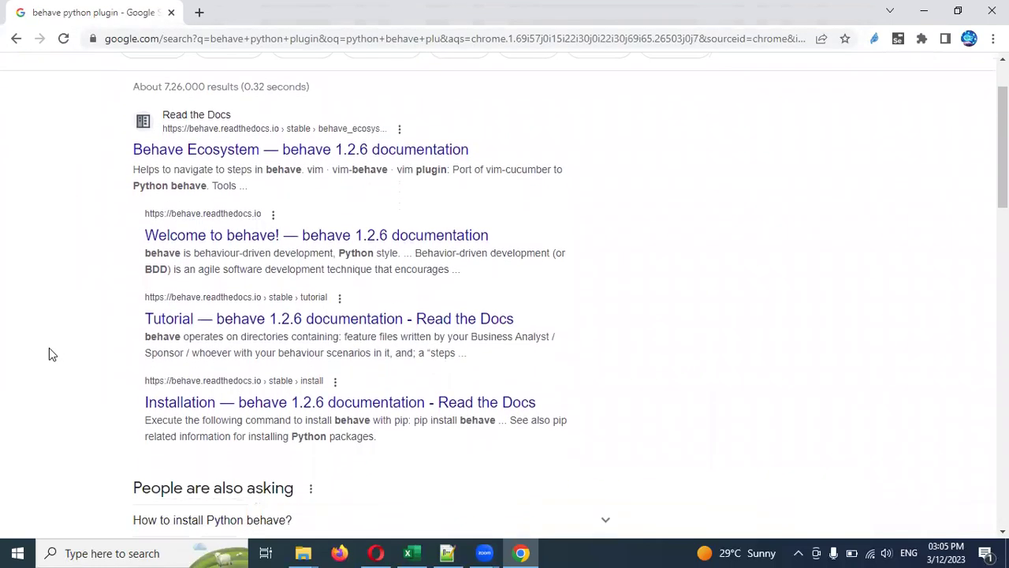
scroll(49, 348, down, 2)
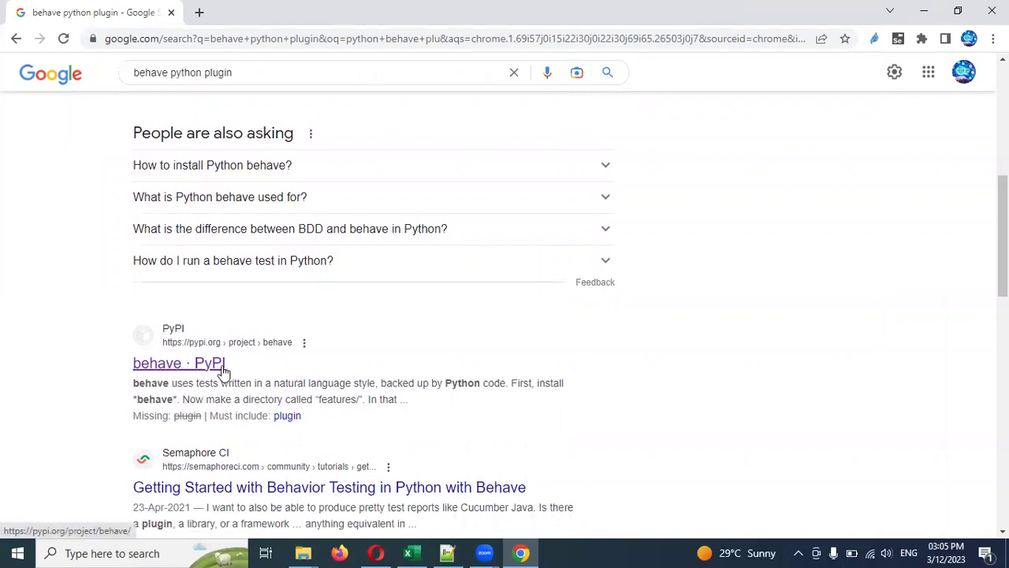
click(177, 369)
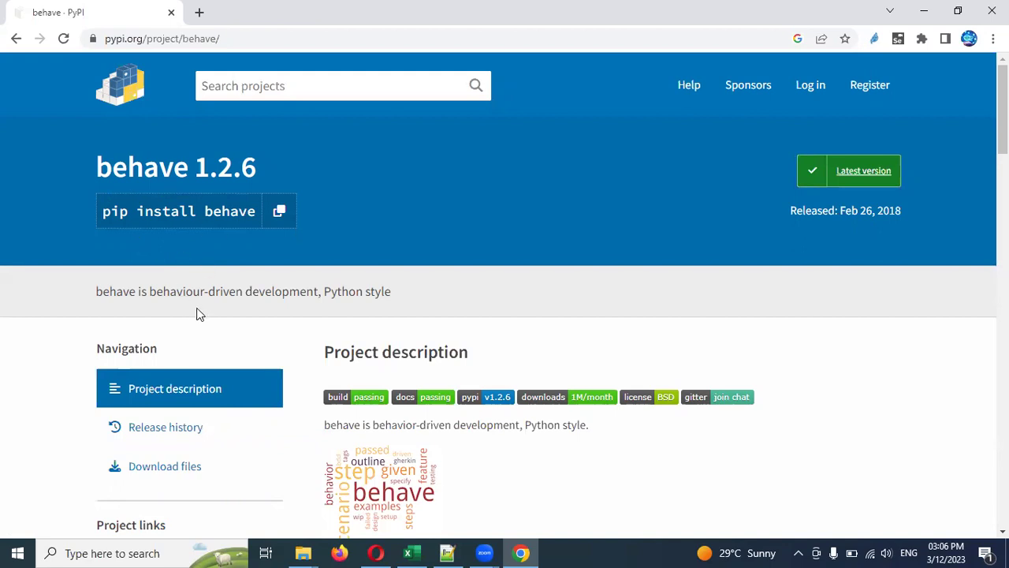
Highlight the "pip install behave" command on the project page.
scroll(199, 314, down, 2)
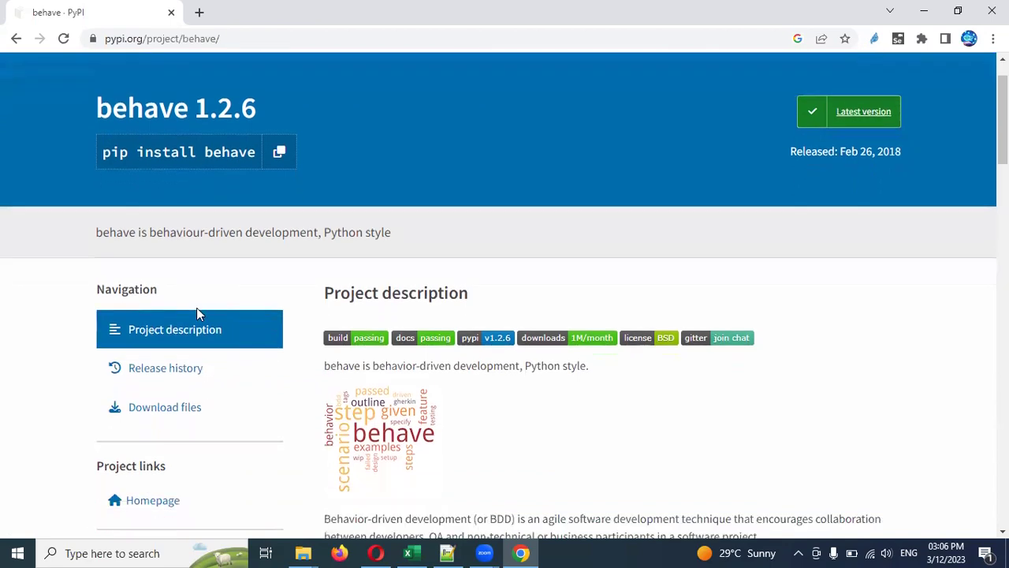
scroll(198, 316, up, 2)
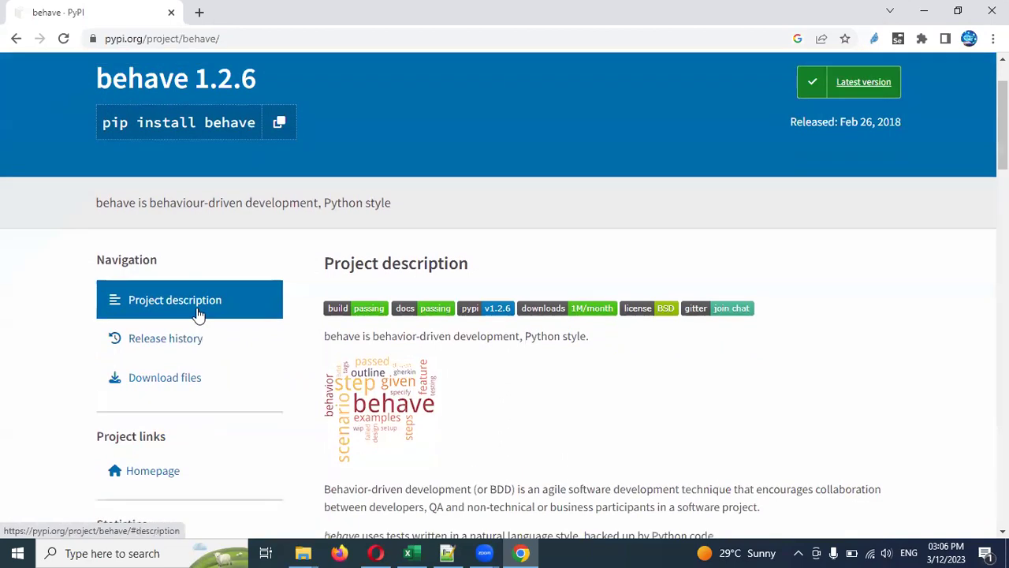
triple_click(227, 186)
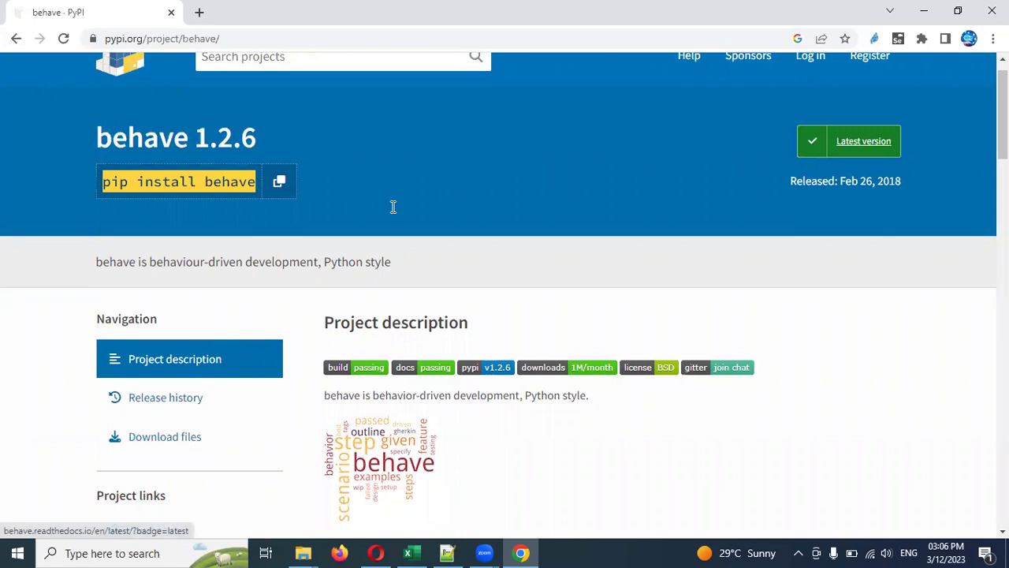
Switch to Notepad++ and add "python" and "pycharm" on separate lines below the dashed separator, after a blank line.
key(alt+Tab)
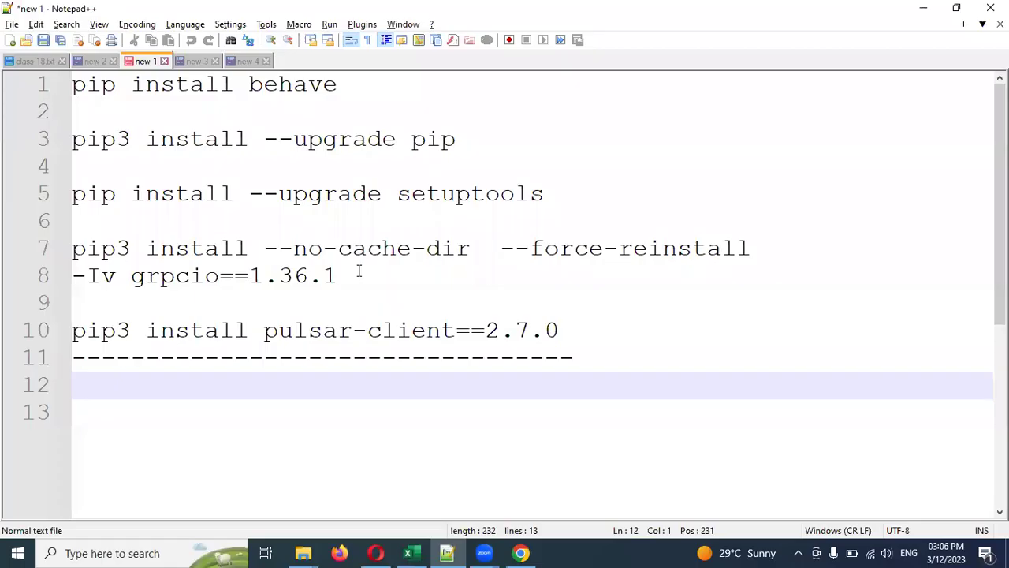
key(Return)
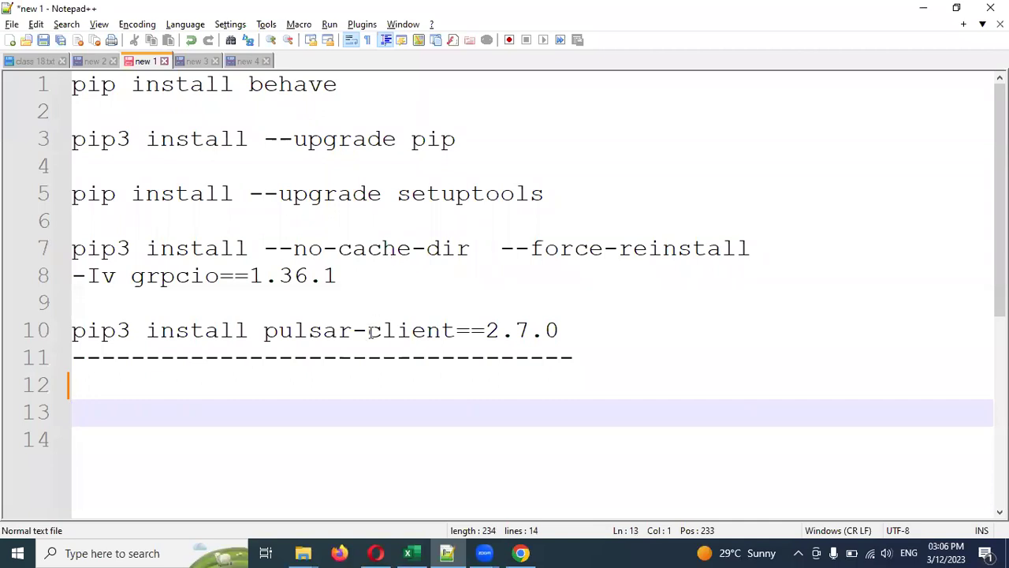
text(ph)
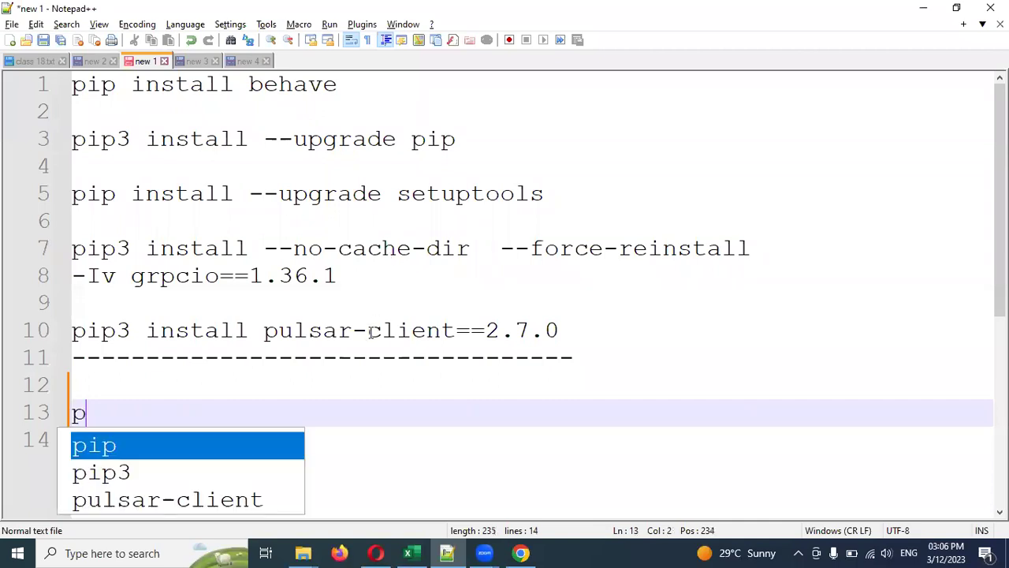
key(BackSpace)
key(BackSpace)
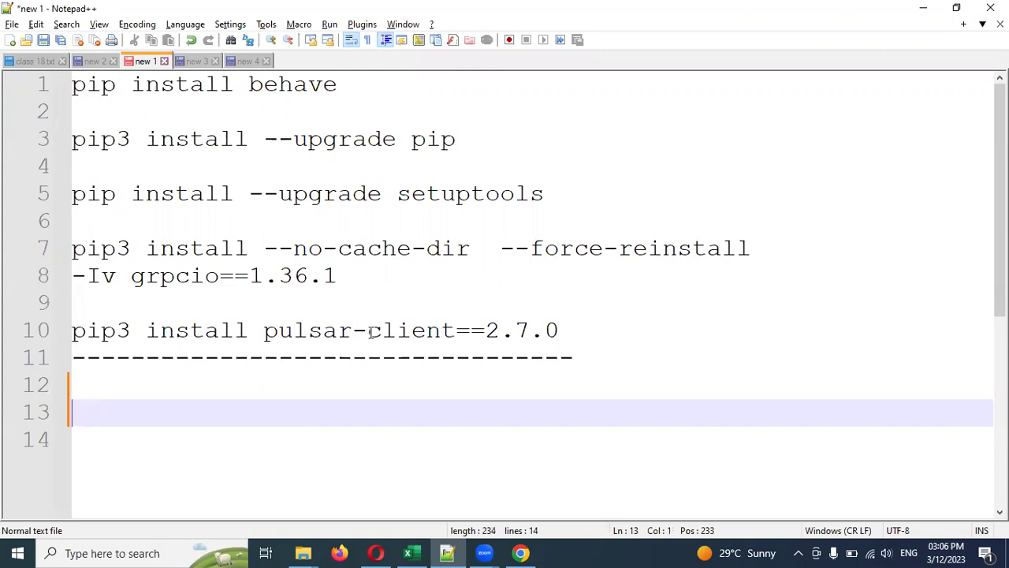
text(python)
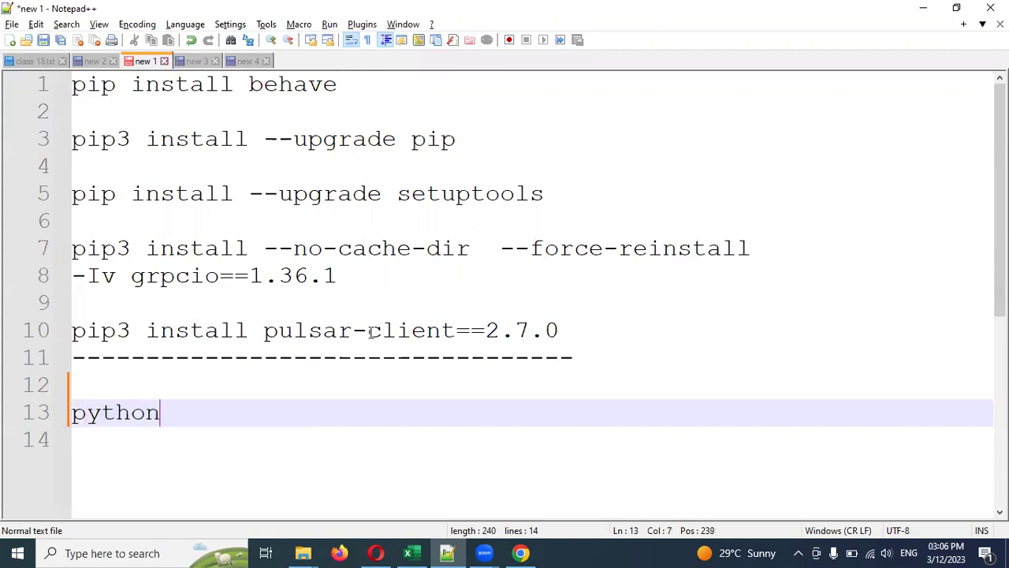
key(Return)
text(pycharm)
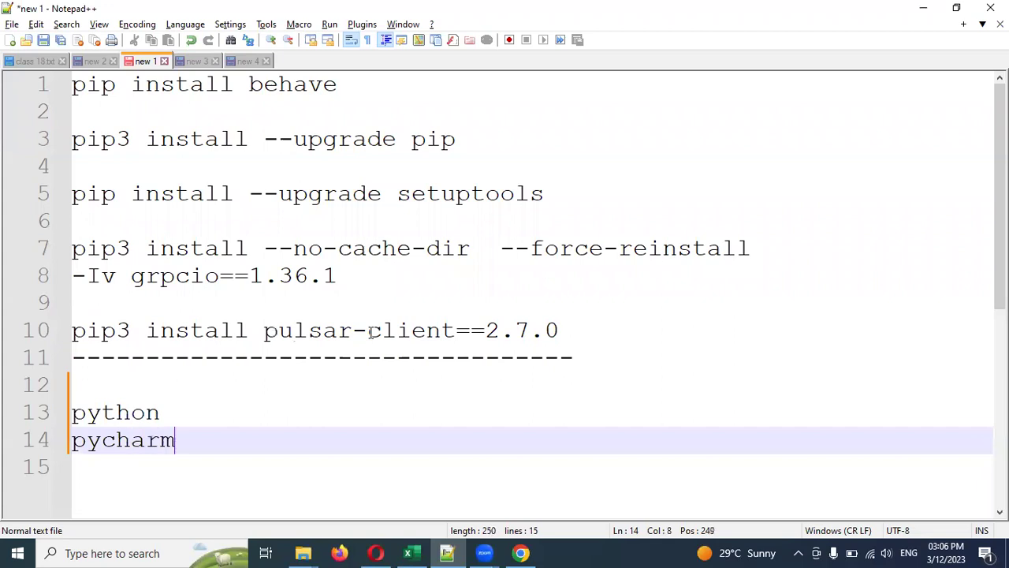
Add "behave" on its own line below pycharm and start a new line after it.
key(Return)
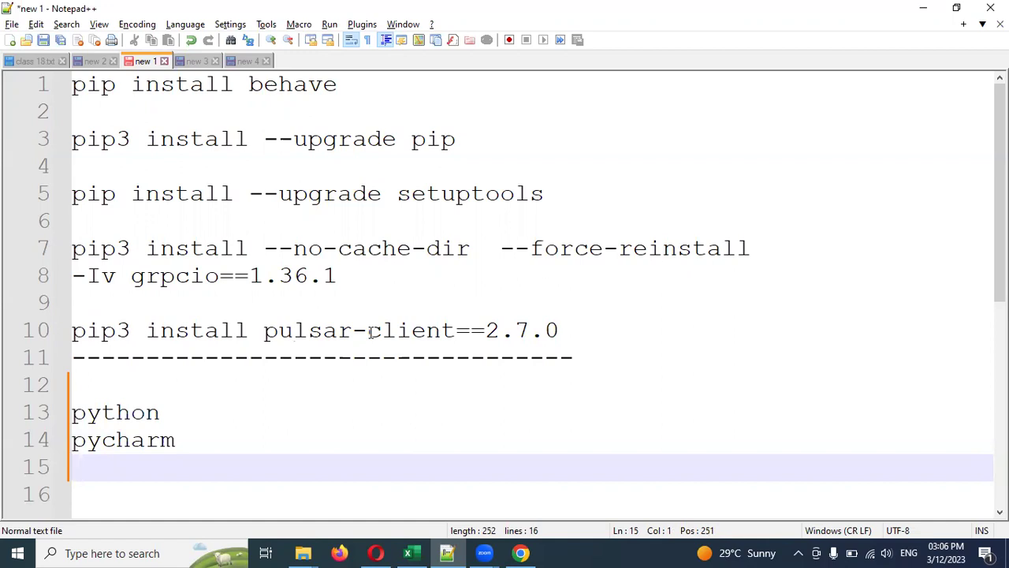
text(h)
key(BackSpace)
text(behave)
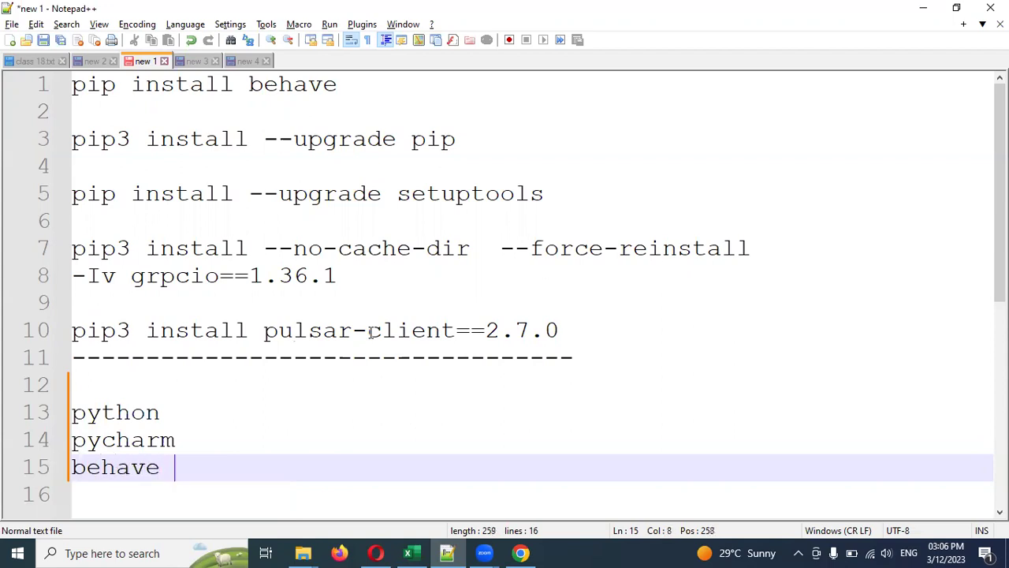
key(Return)
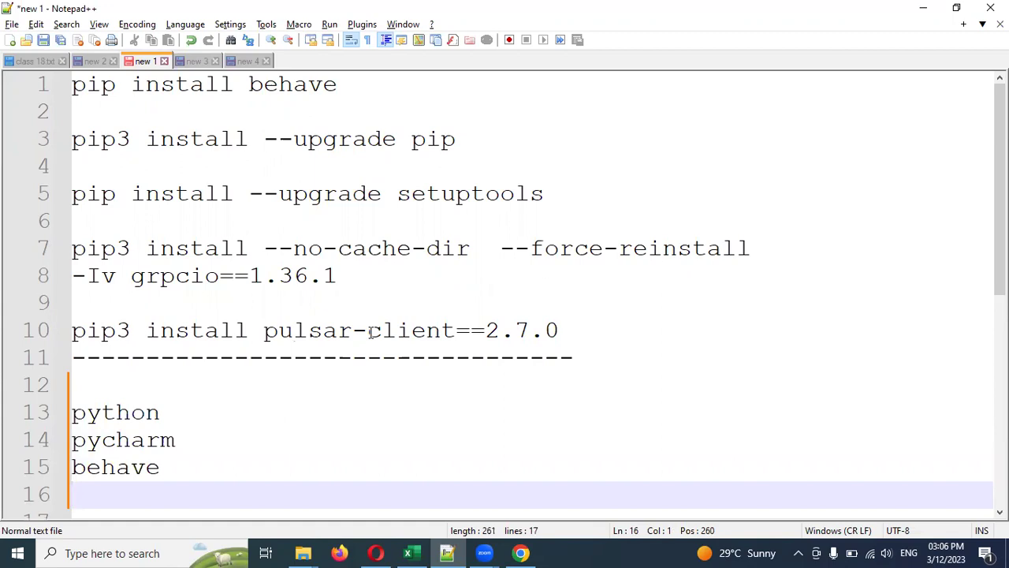
Switch to Chrome, search for "python download" in a new tab and open the Download Python page on Python.org.
click(115, 412)
double_click(113, 412)
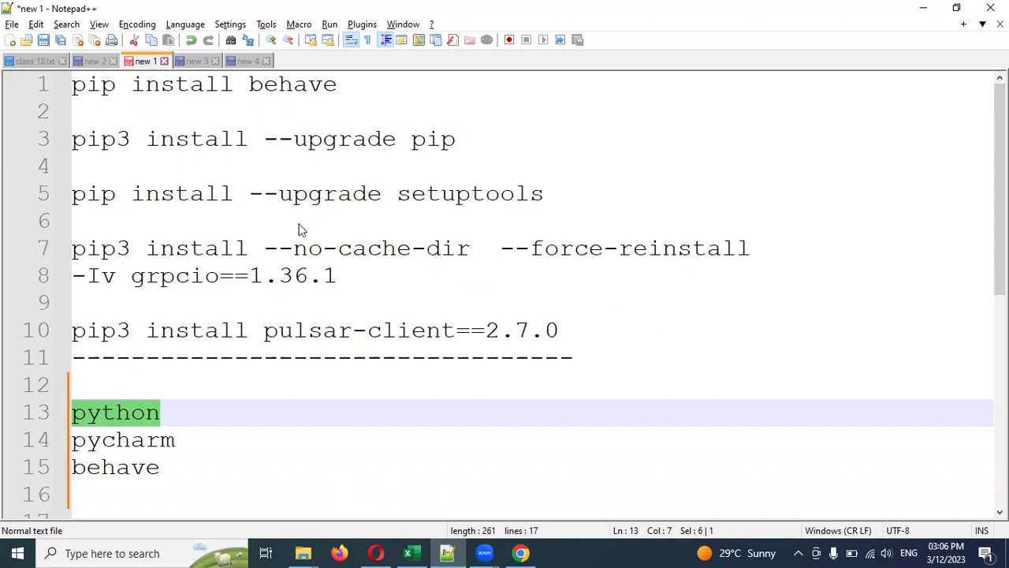
key(alt+Tab)
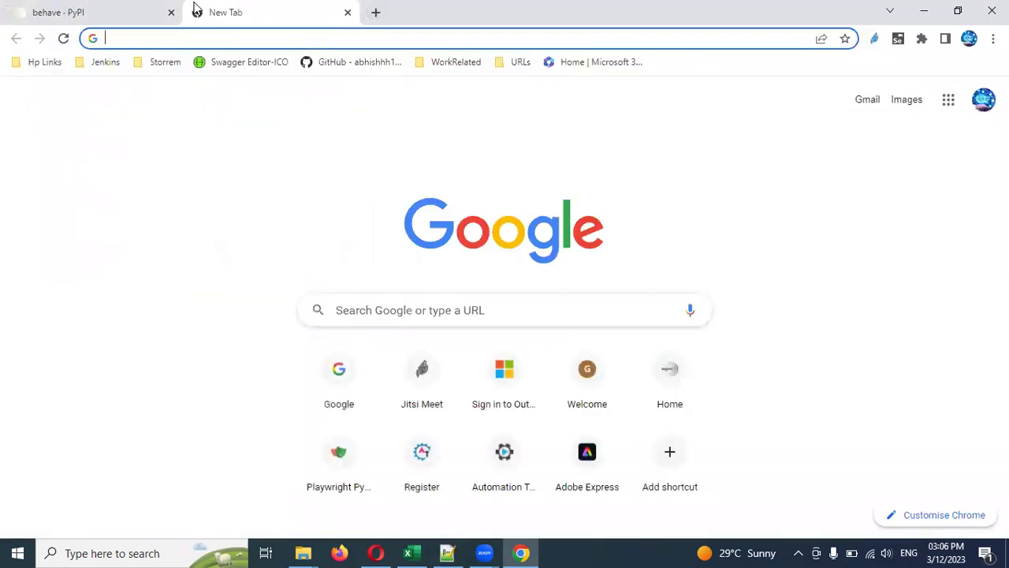
text(python)
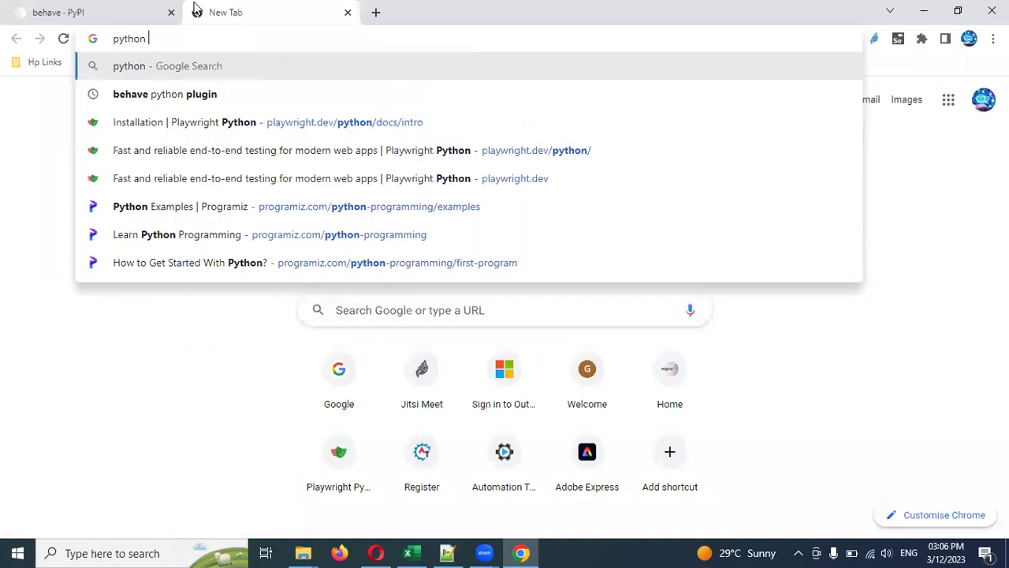
text( donw)
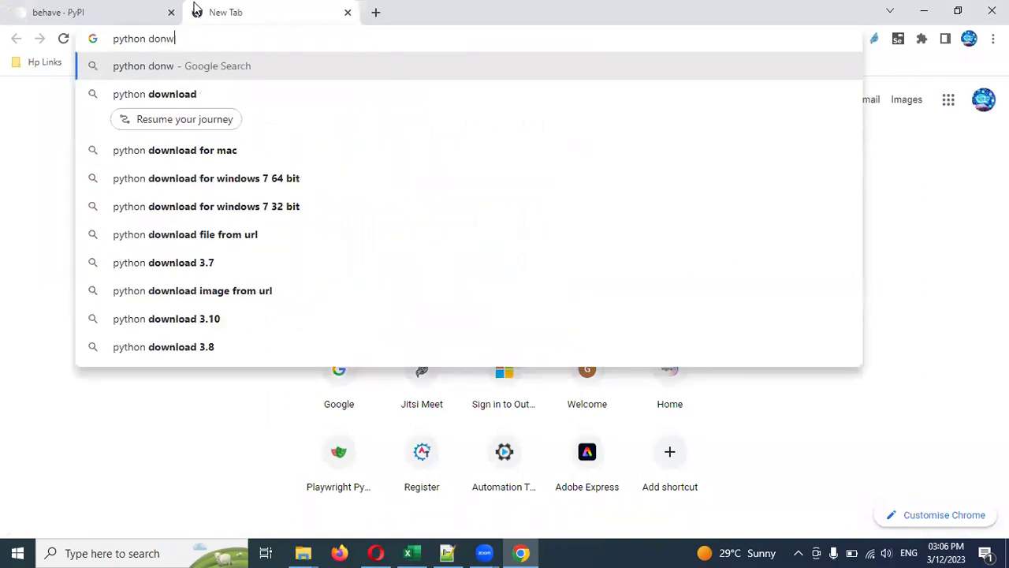
key(Down)
key(Return)
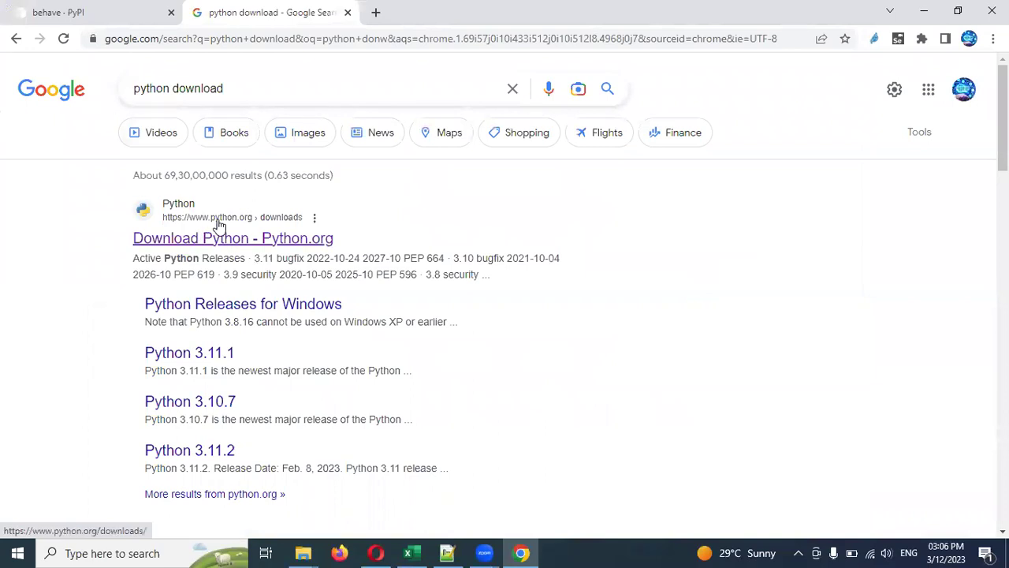
click(223, 249)
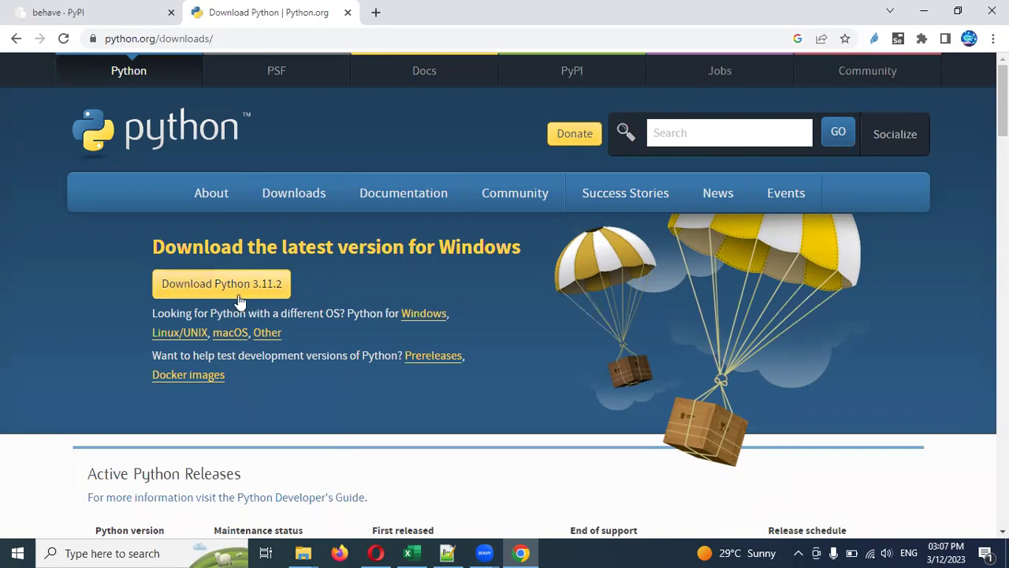
Check the Python Developer's Guide version status page, and return to the downloads page to review the Active Python Releases table.
scroll(93, 406, down, 1)
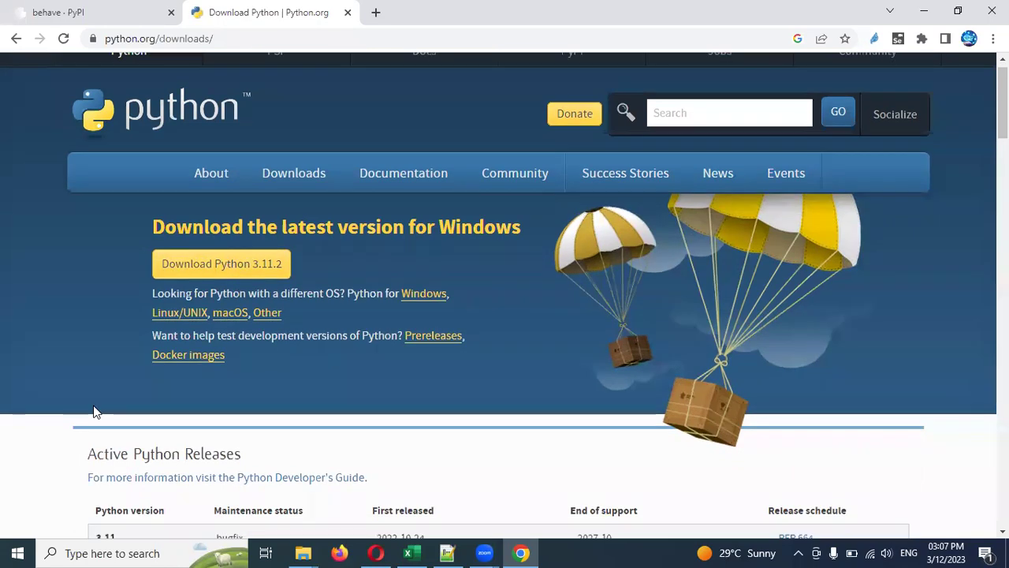
click(244, 408)
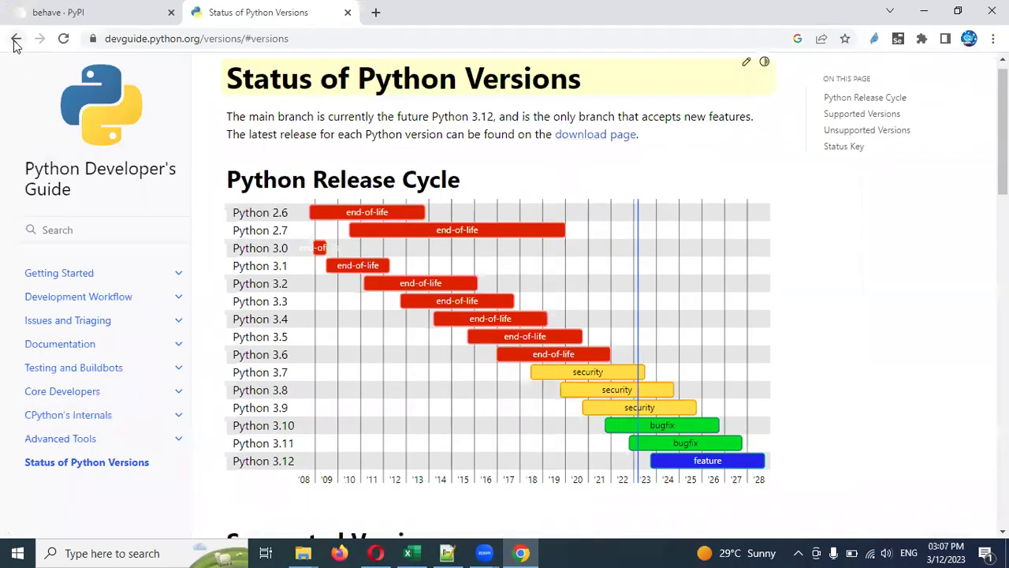
click(16, 38)
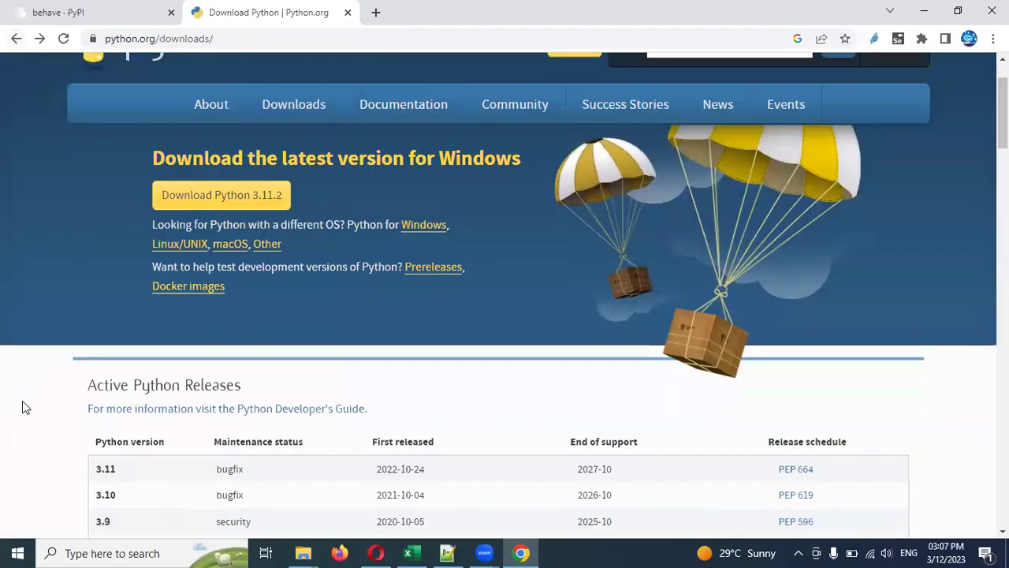
scroll(22, 406, down, 2)
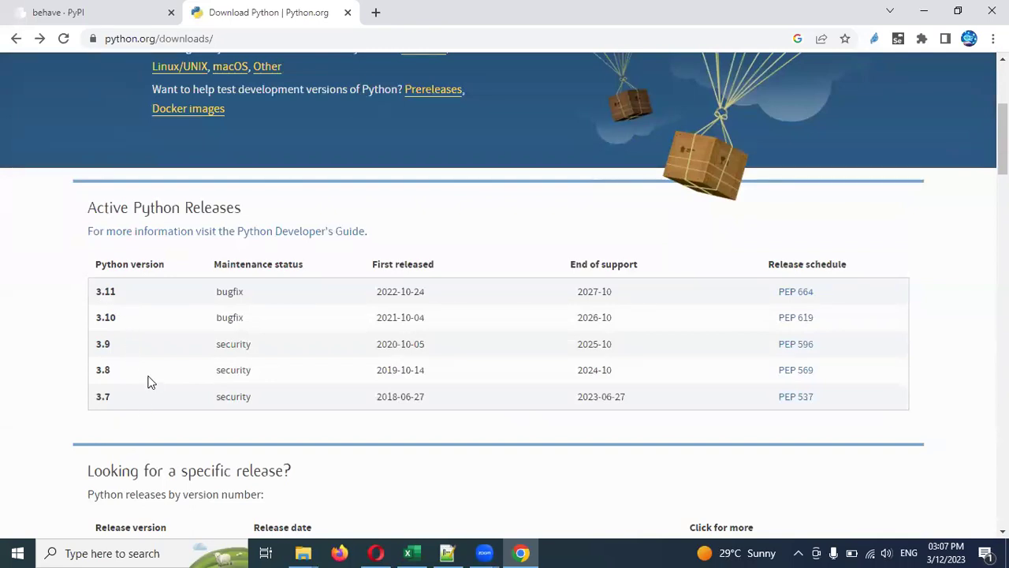
scroll(168, 381, down, 1)
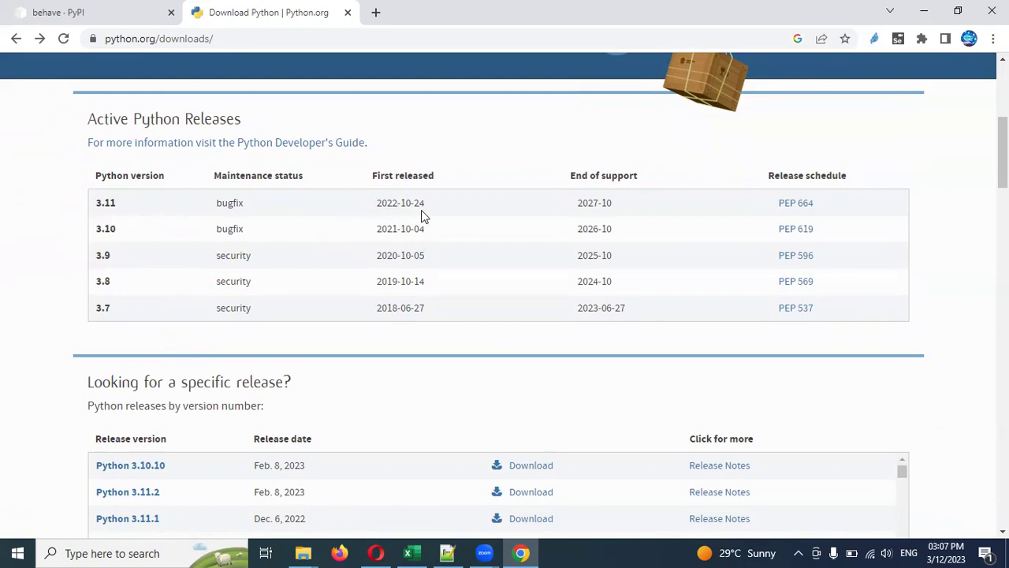
Open the Python 3.10.9 release page from the specific releases list and review its Files table of installers.
scroll(312, 321, down, 1)
scroll(312, 321, down, 2)
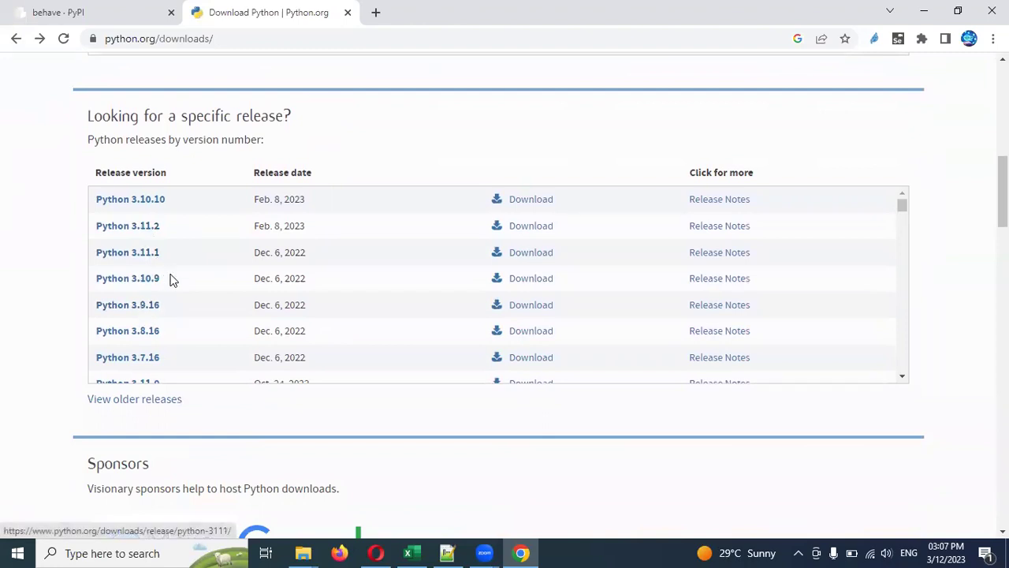
click(119, 278)
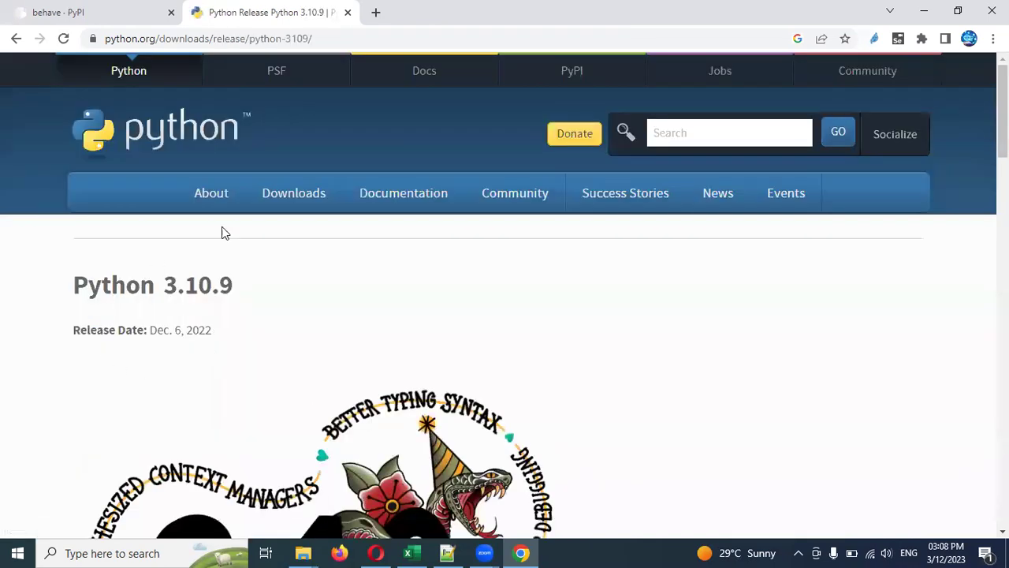
scroll(193, 329, down, 8)
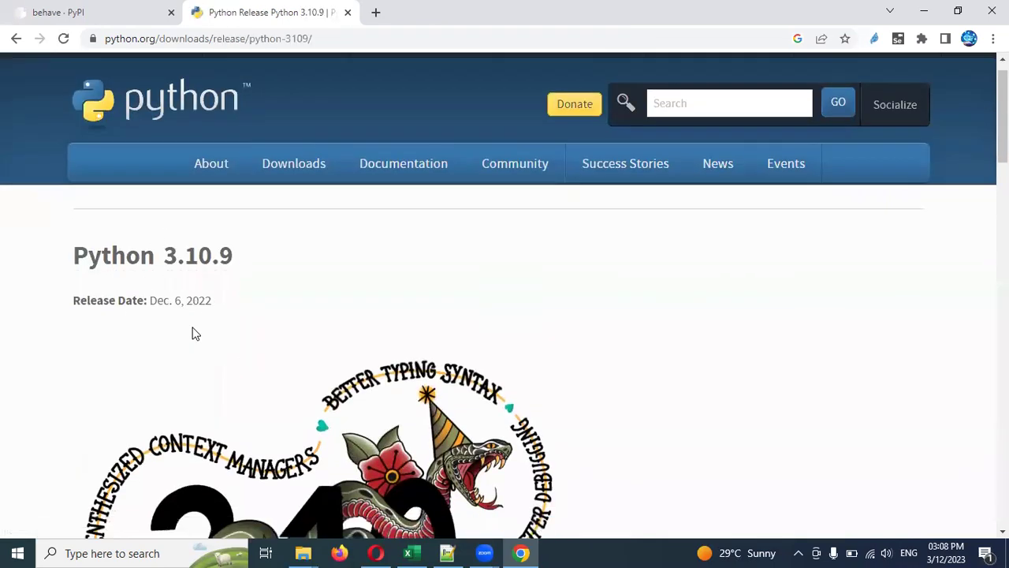
scroll(193, 329, down, 15)
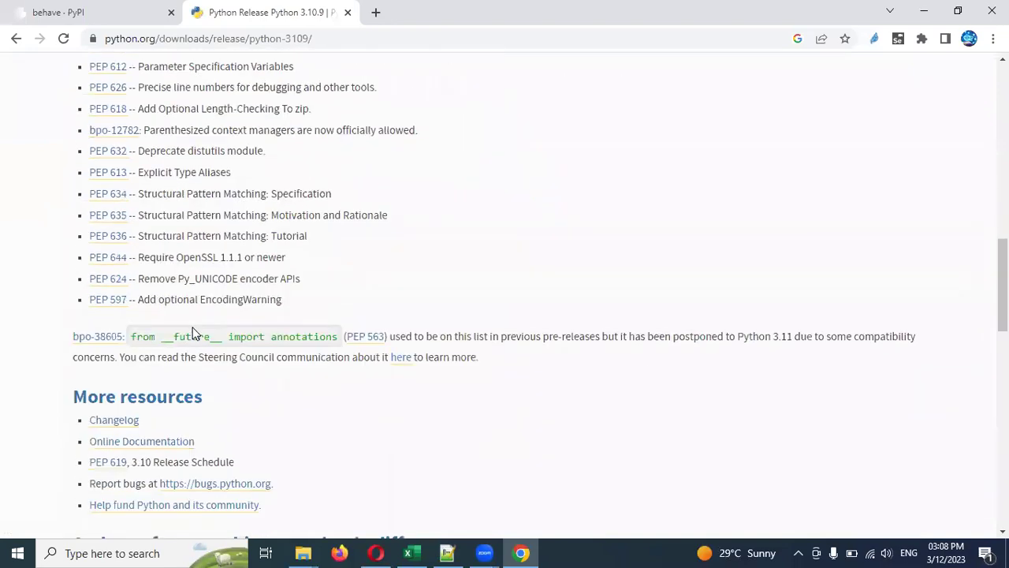
scroll(193, 329, down, 1)
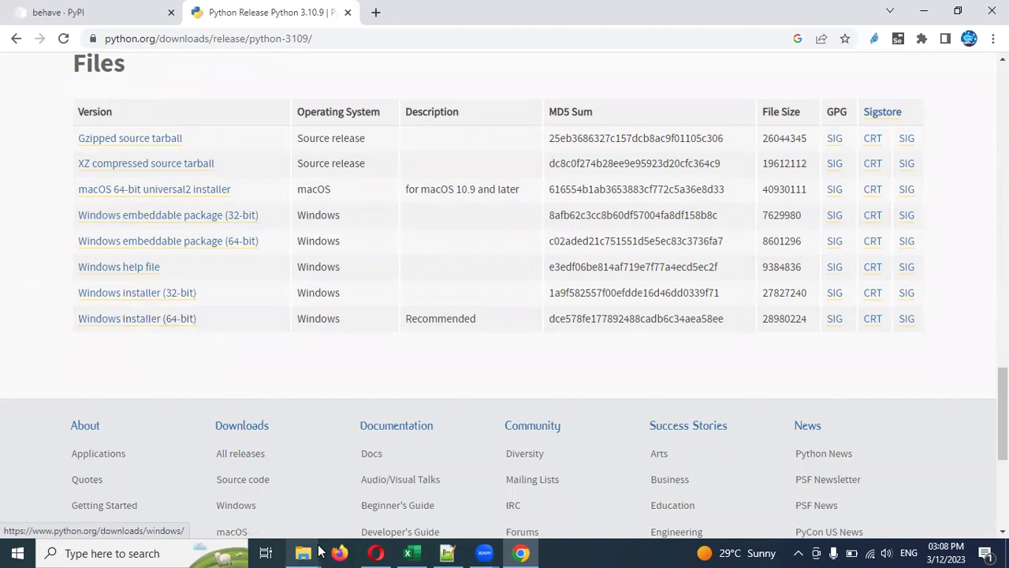
Switch to File Explorer's Zoom window and open the Word document "Python Install and Setup" from the personal work folder.
mouse_move(303, 552)
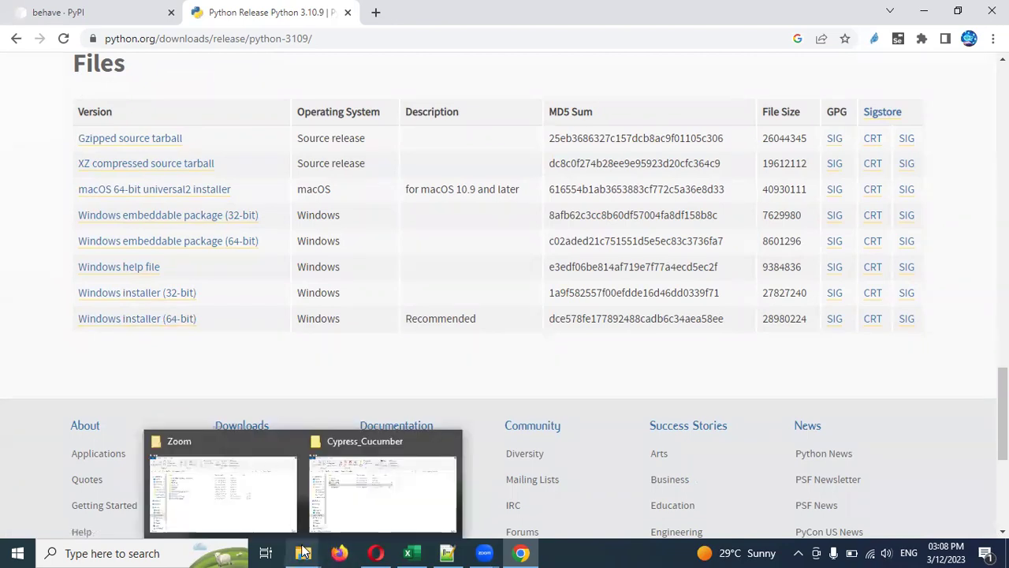
click(244, 497)
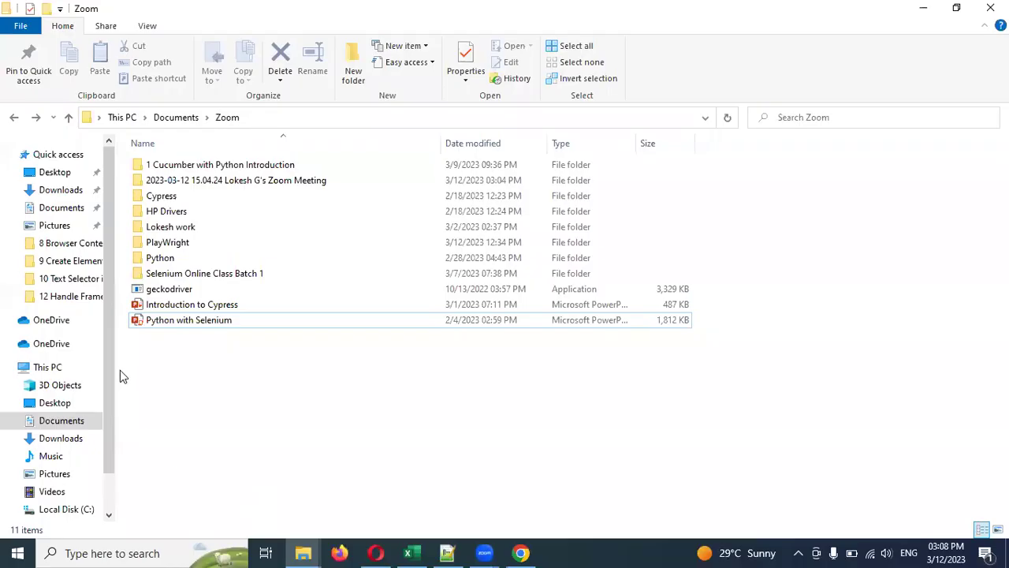
double_click(165, 228)
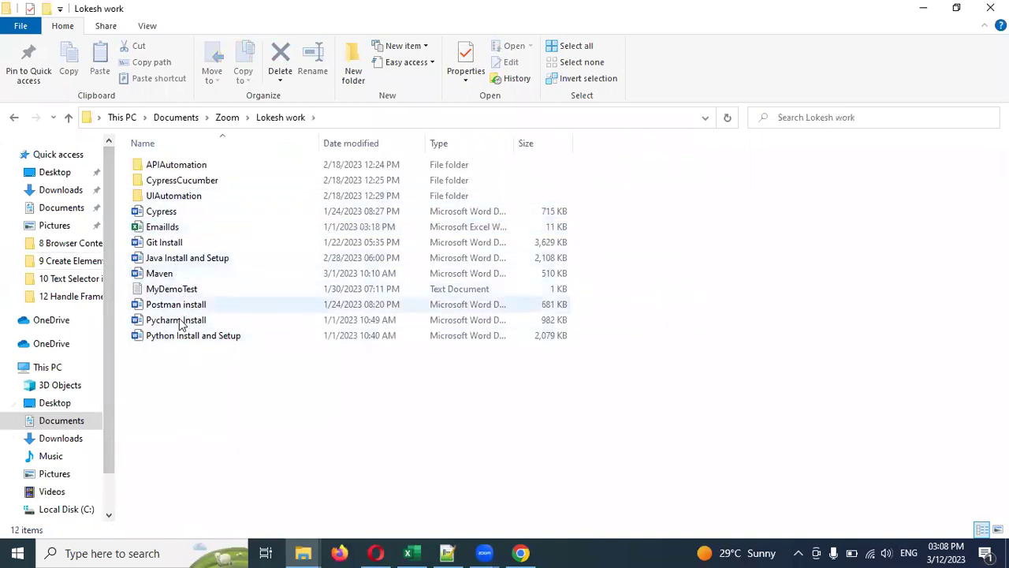
double_click(180, 339)
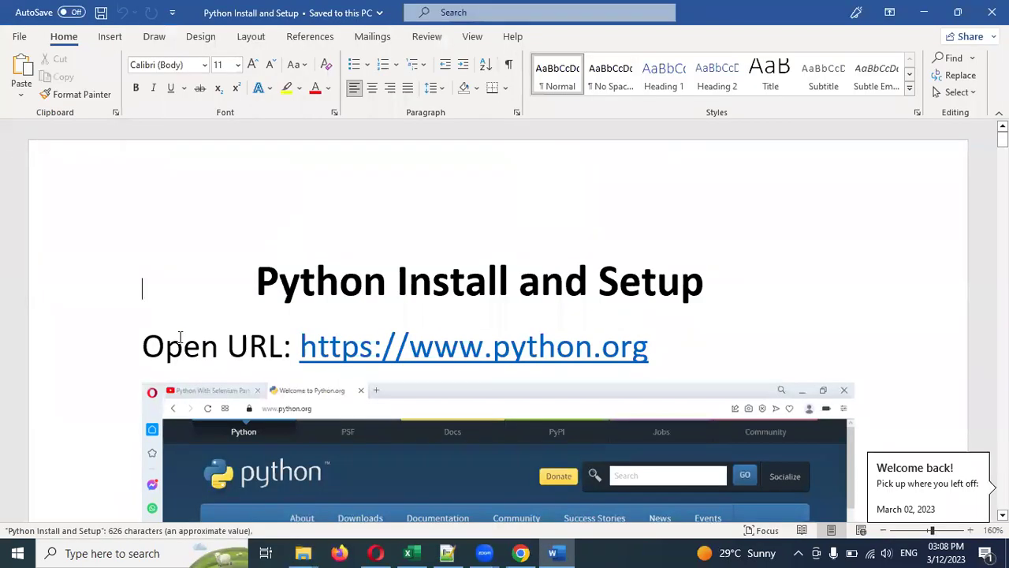
Read through the Python Install and Setup document, from the installer download and setup screens to the environment variables section.
scroll(184, 370, down, 10)
scroll(184, 372, down, 10)
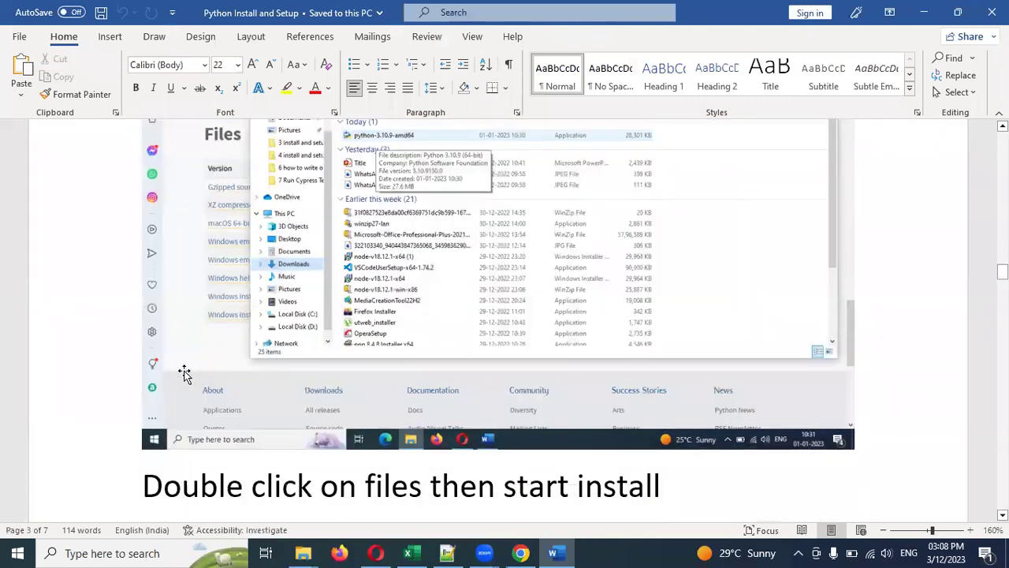
scroll(184, 372, down, 10)
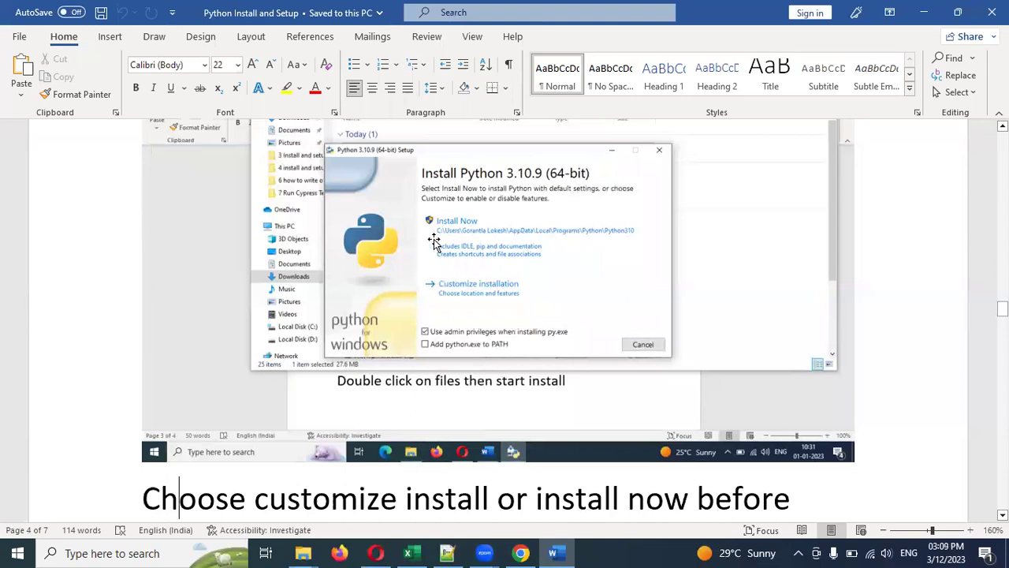
scroll(521, 269, down, 2)
scroll(521, 269, down, 10)
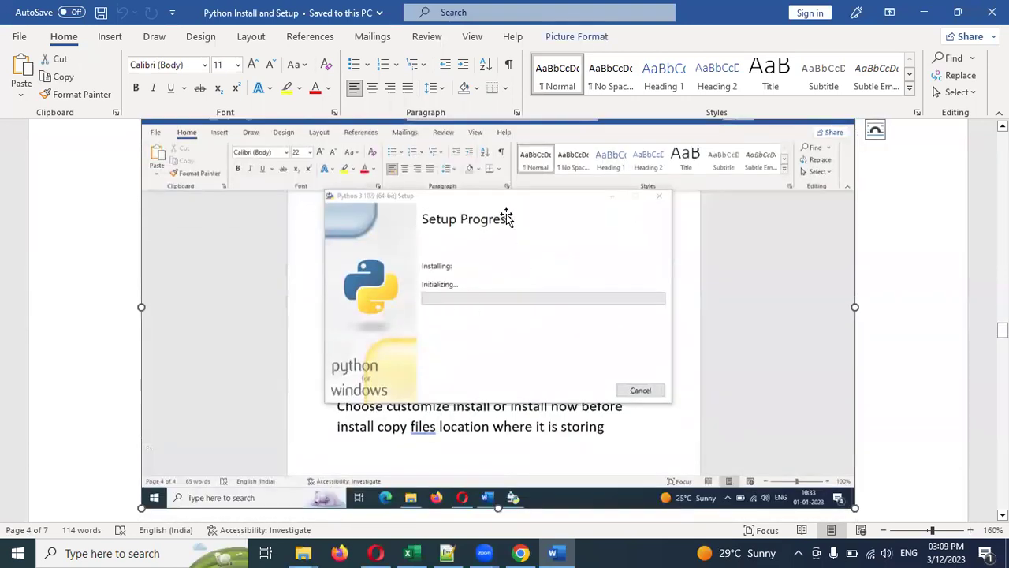
scroll(513, 336, down, 4)
scroll(514, 336, down, 10)
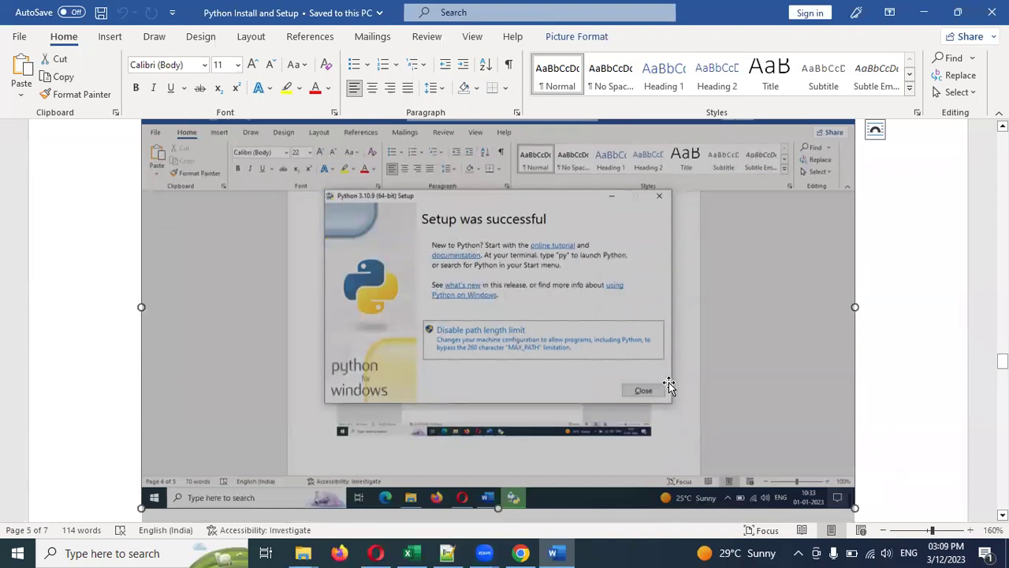
key(Down)
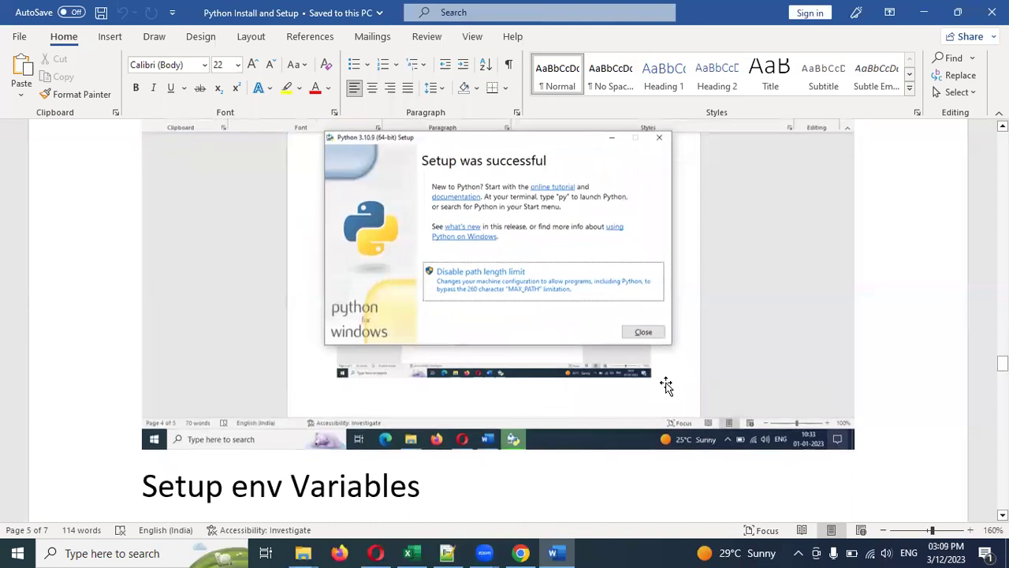
key(Down)
key(Down)
key(Down)
key(Down)
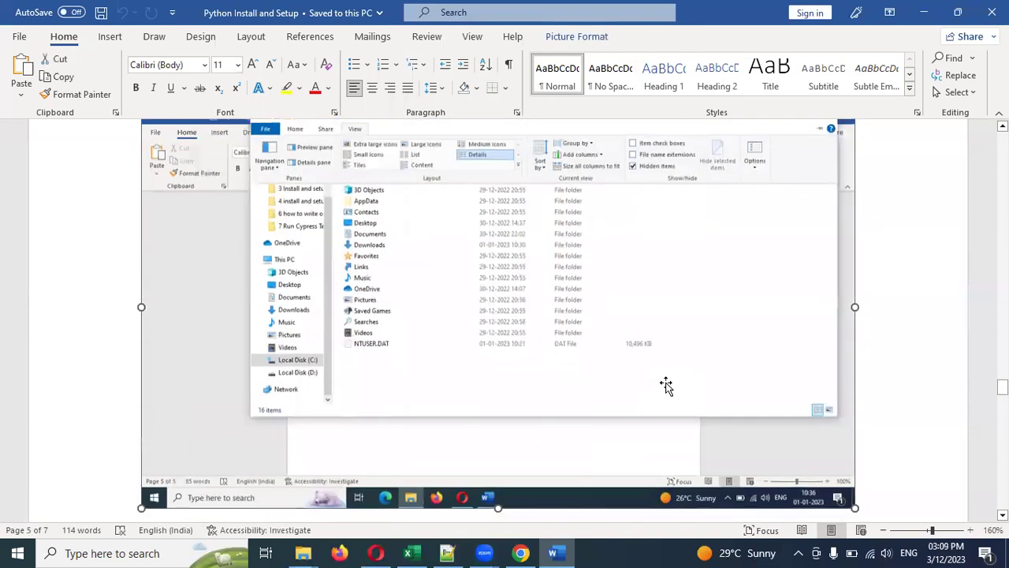
Switch back to File Explorer and open the user's profile folder under Users on Local Disk (C:).
click(306, 553)
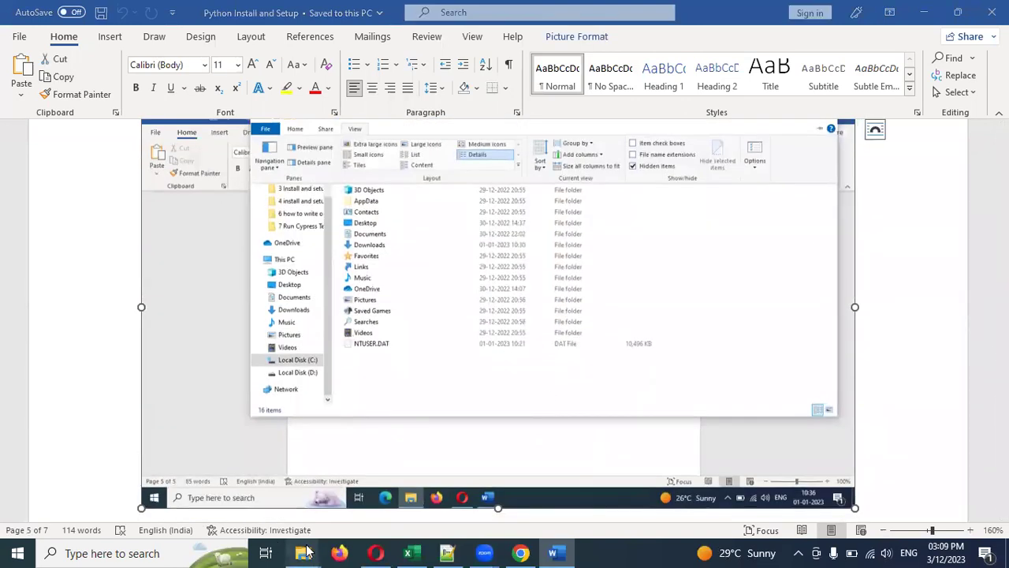
click(244, 508)
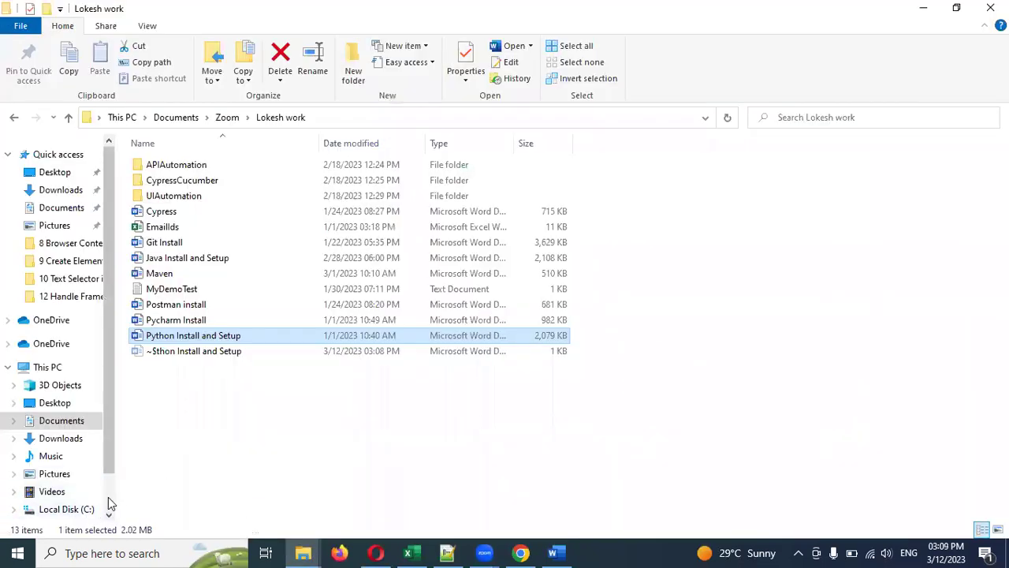
scroll(110, 503, down, 1)
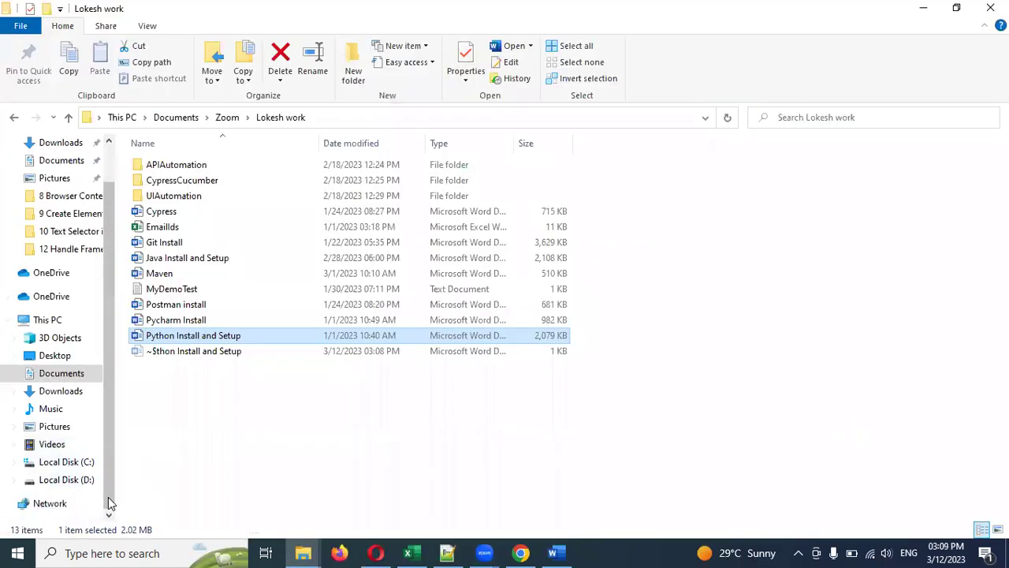
click(66, 462)
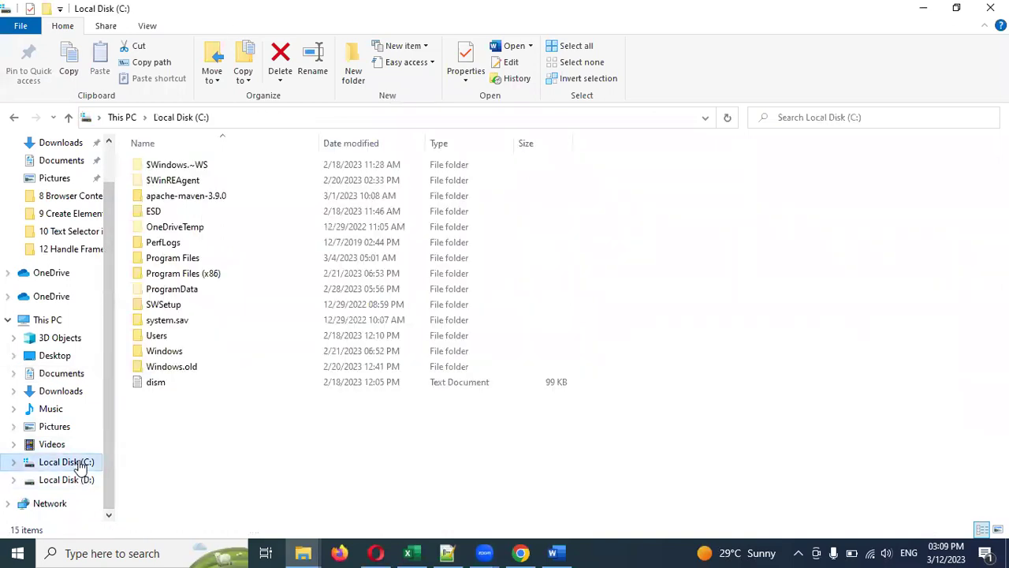
double_click(174, 337)
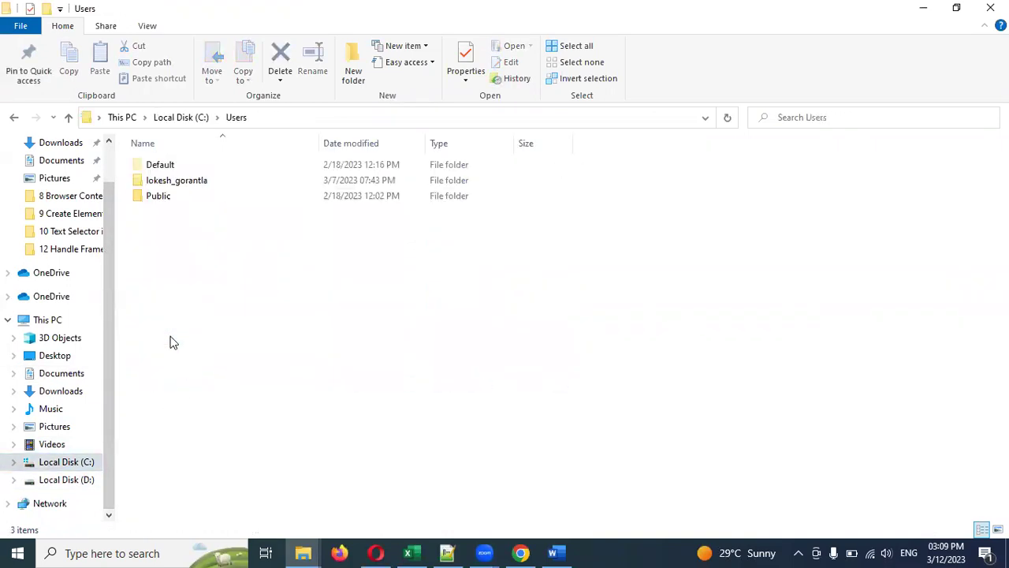
double_click(176, 180)
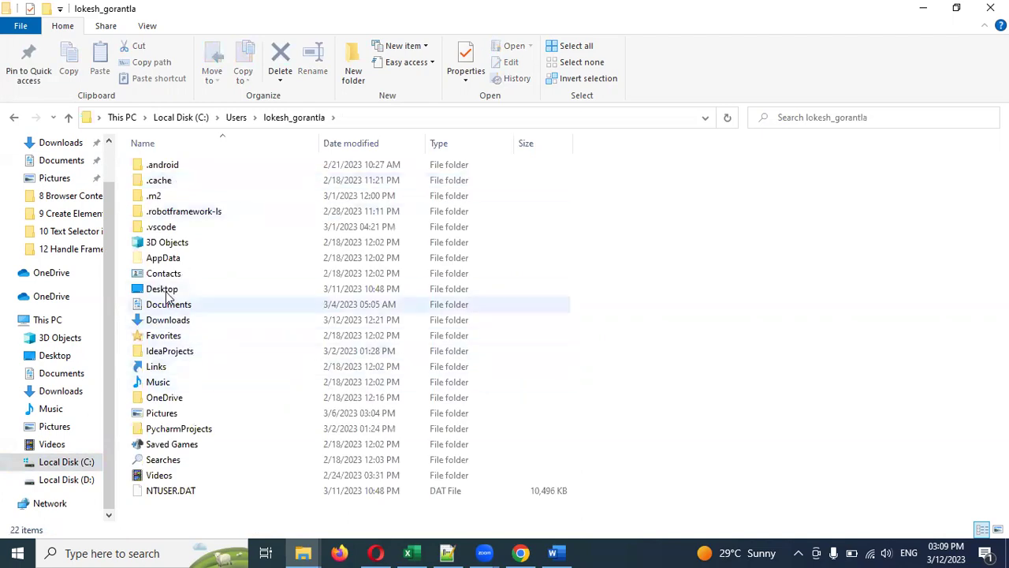
Check the Hidden items display option for AppData and open AppData\Local\Programs\Python\Python310.
click(165, 263)
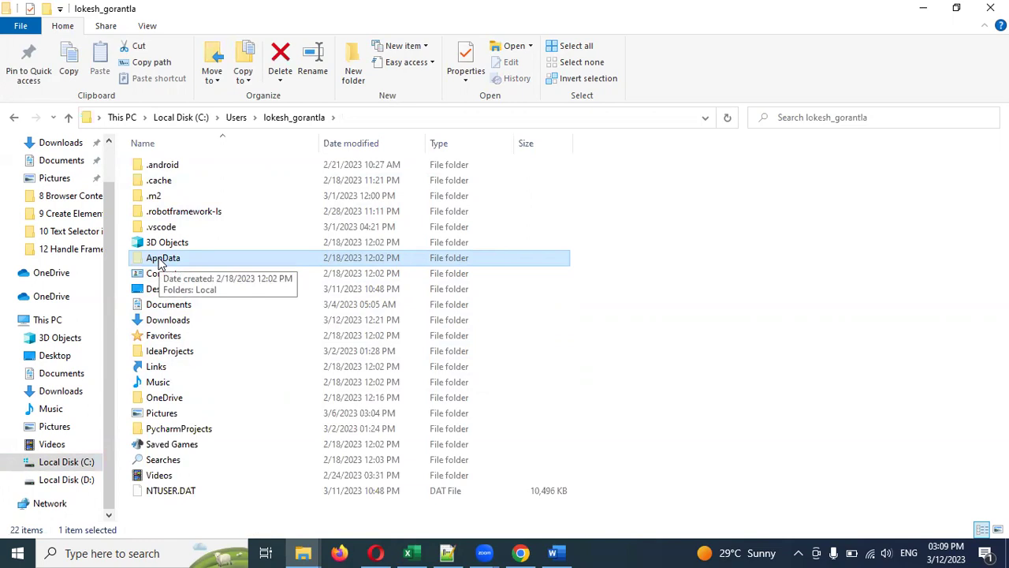
click(148, 27)
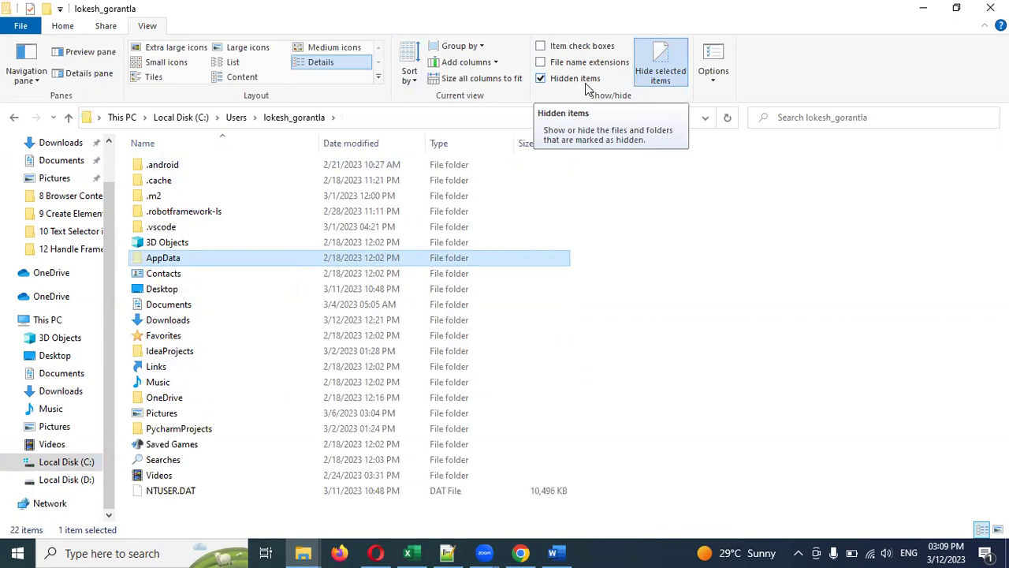
double_click(168, 263)
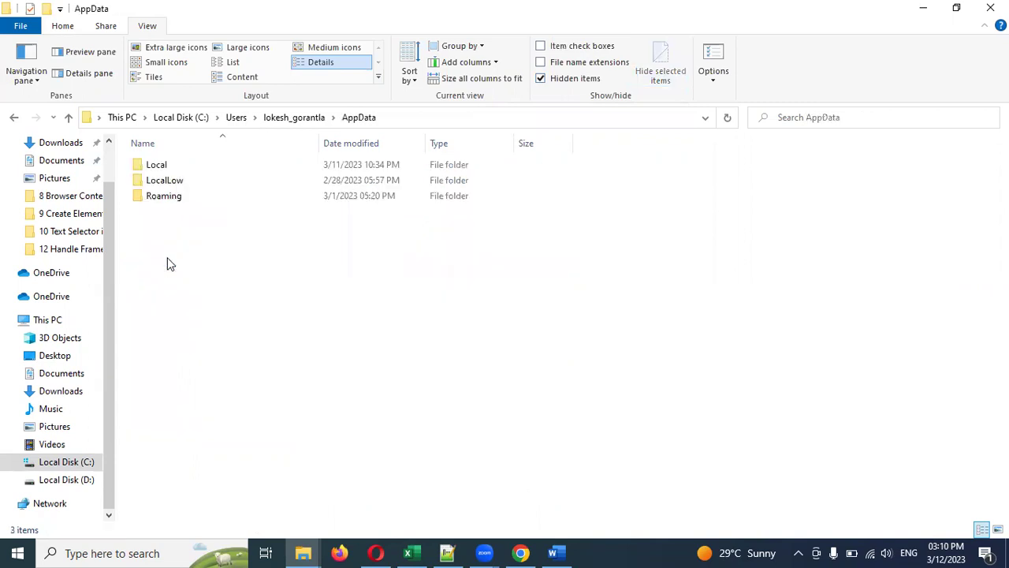
double_click(172, 166)
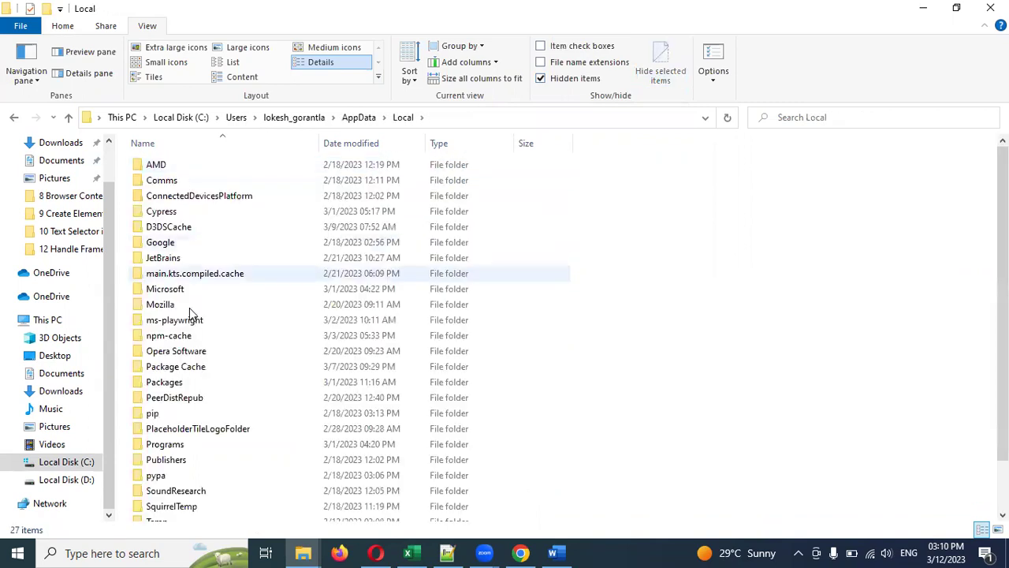
double_click(177, 446)
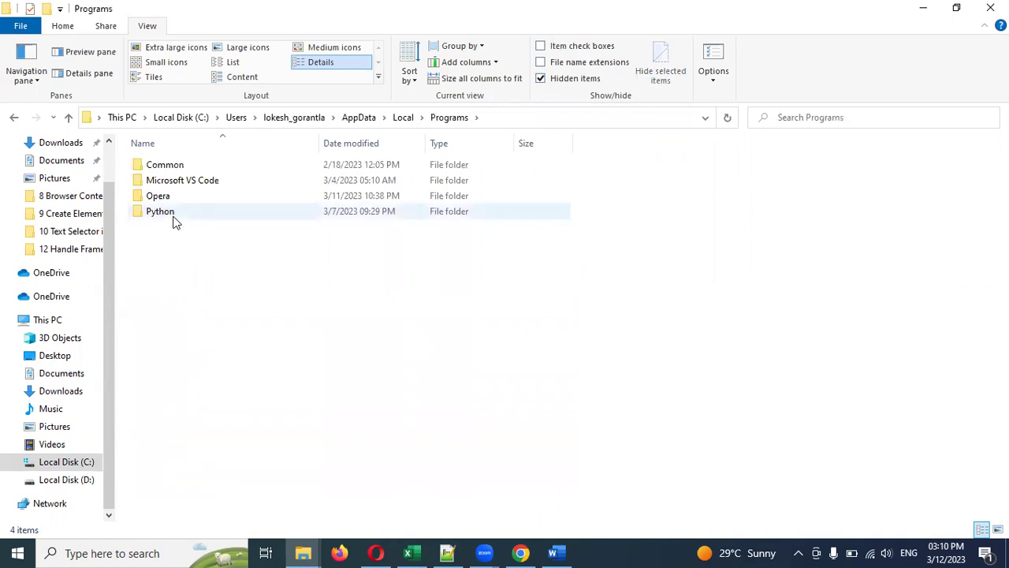
double_click(173, 214)
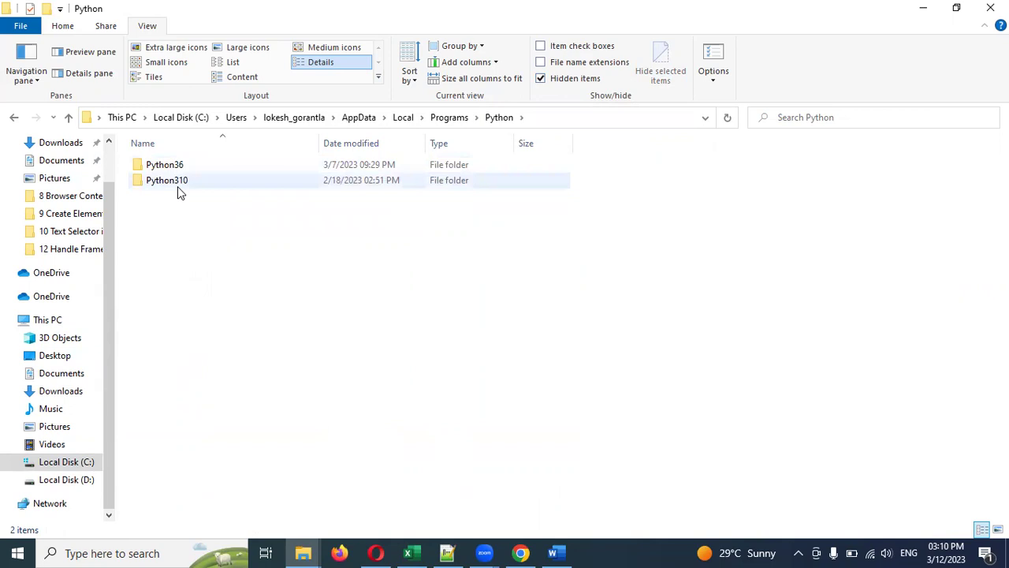
double_click(177, 187)
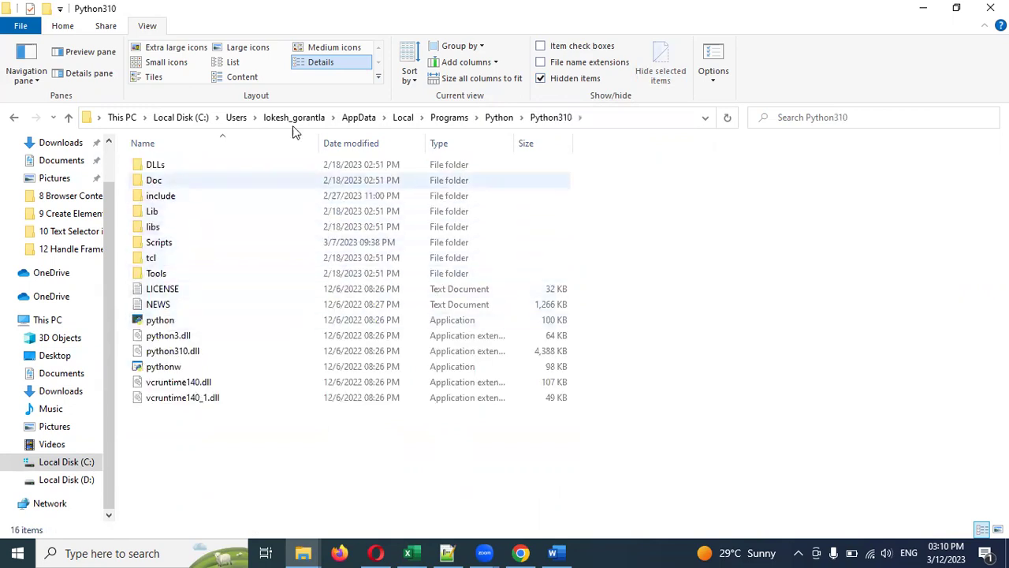
Copy the Python310 folder path, paste it after "python" in the Notepad++ notes with a space between, and start a new line.
click(645, 118)
key(ctrl+c)
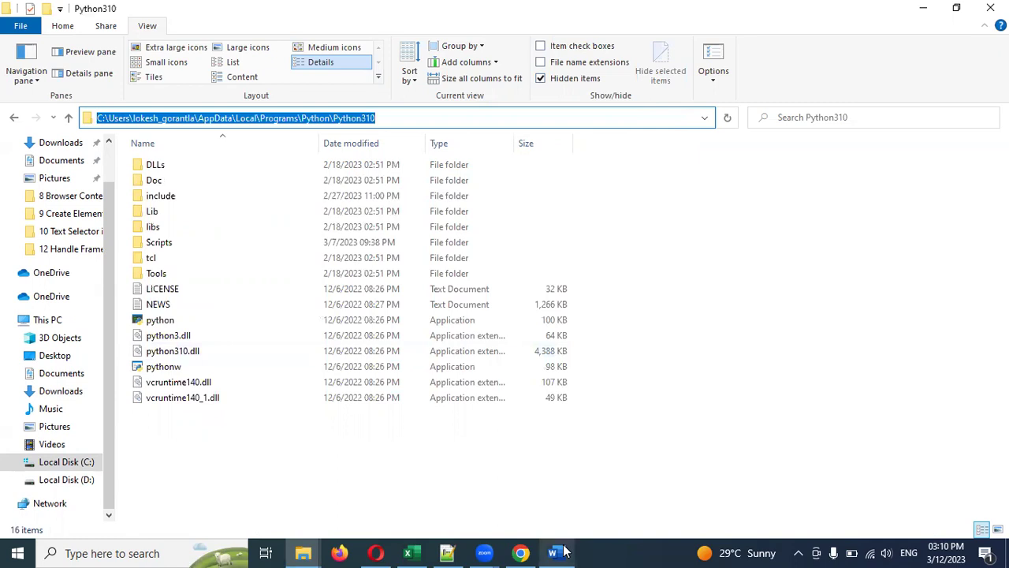
click(447, 553)
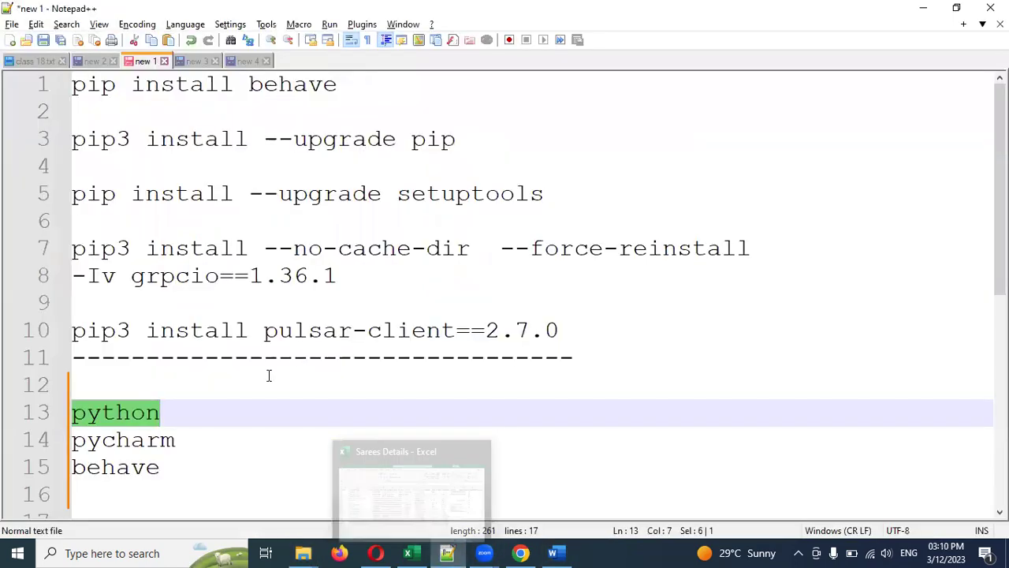
text(ython)
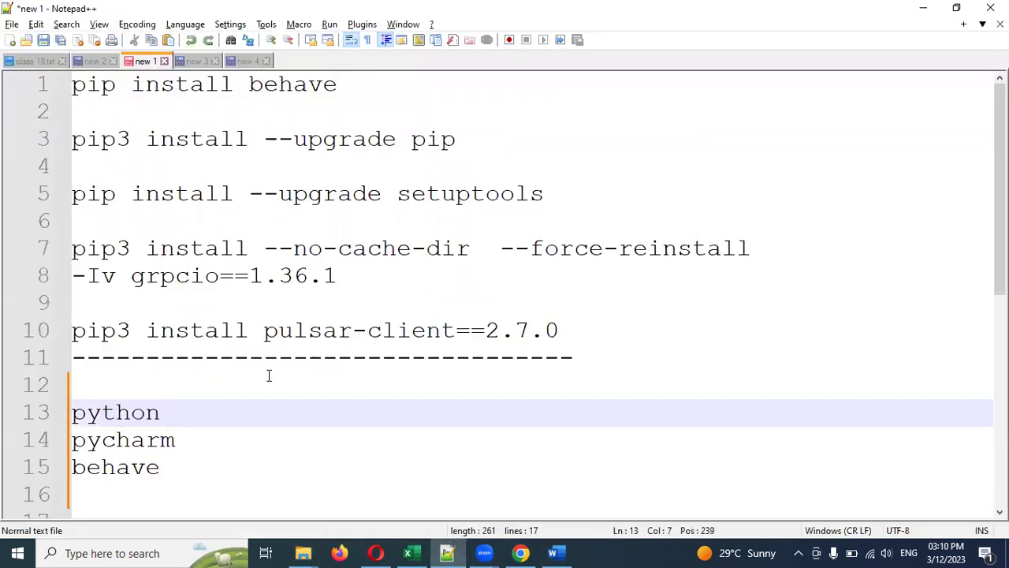
key(ctrl+v)
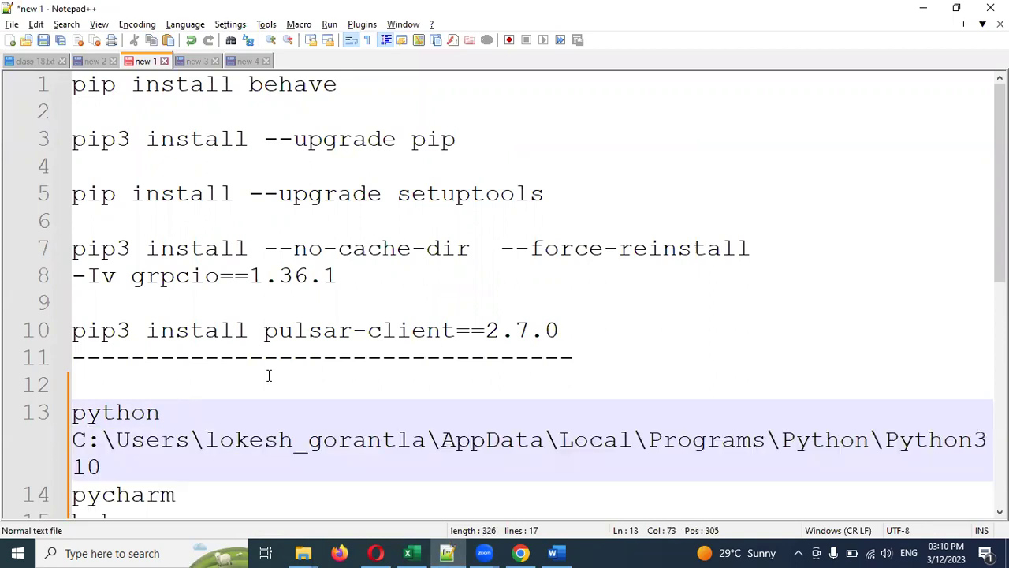
key(Return)
Open the Scripts folder inside Python310, copy its path and paste it in the Notepad++ notes on the line below the Python310 path.
key(alt+Tab)
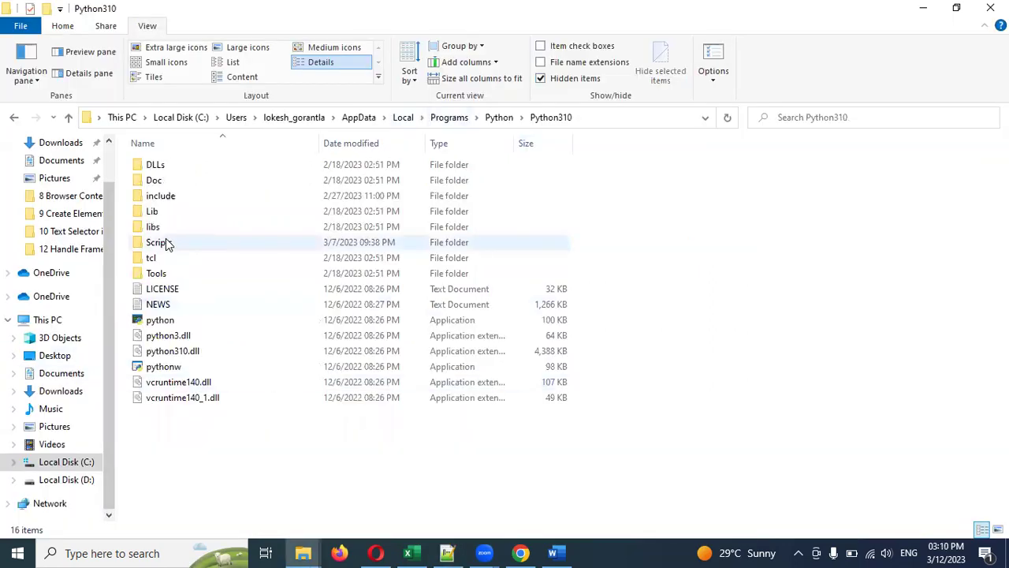
double_click(164, 243)
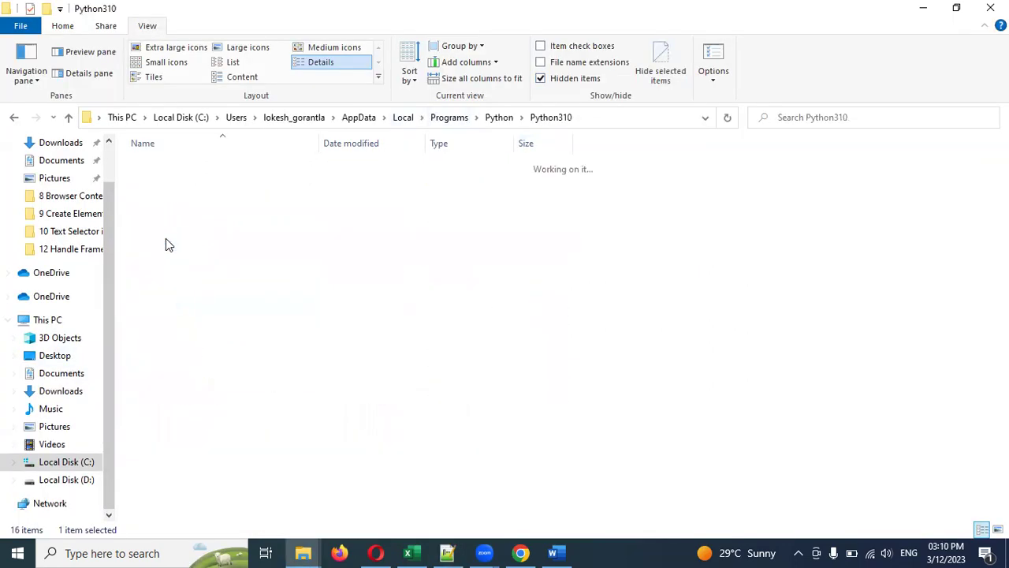
click(659, 119)
key(ctrl+c)
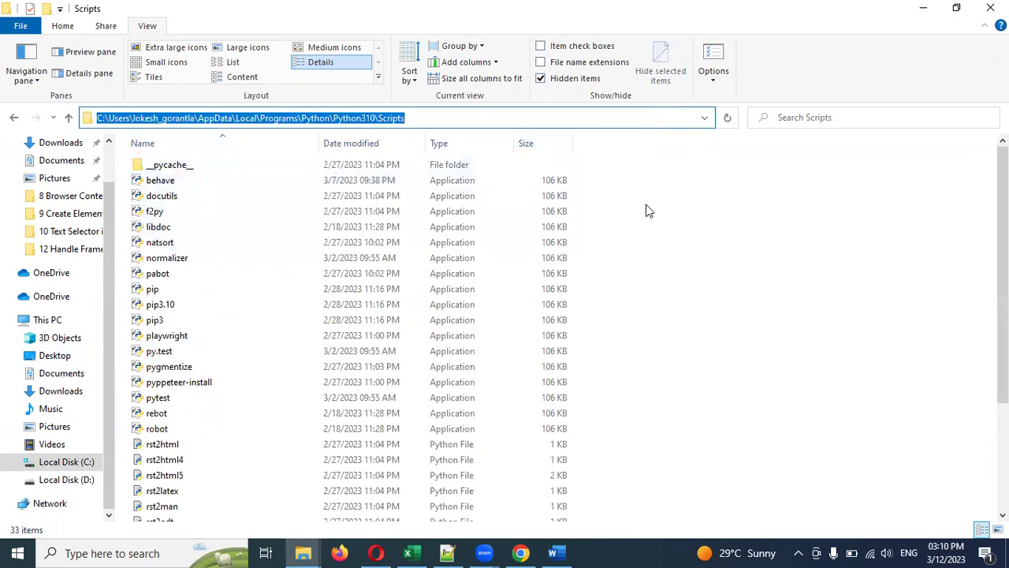
key(alt+Tab)
key(ctrl+v)
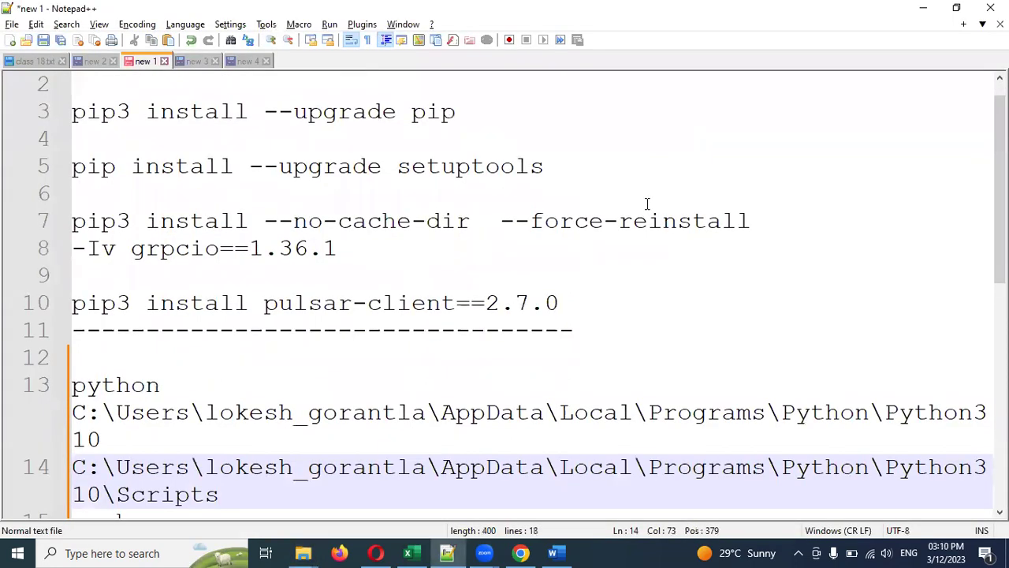
Search Windows for "edit s", open the system environment variables settings and open the system variable Path for editing.
key(alt+Tab)
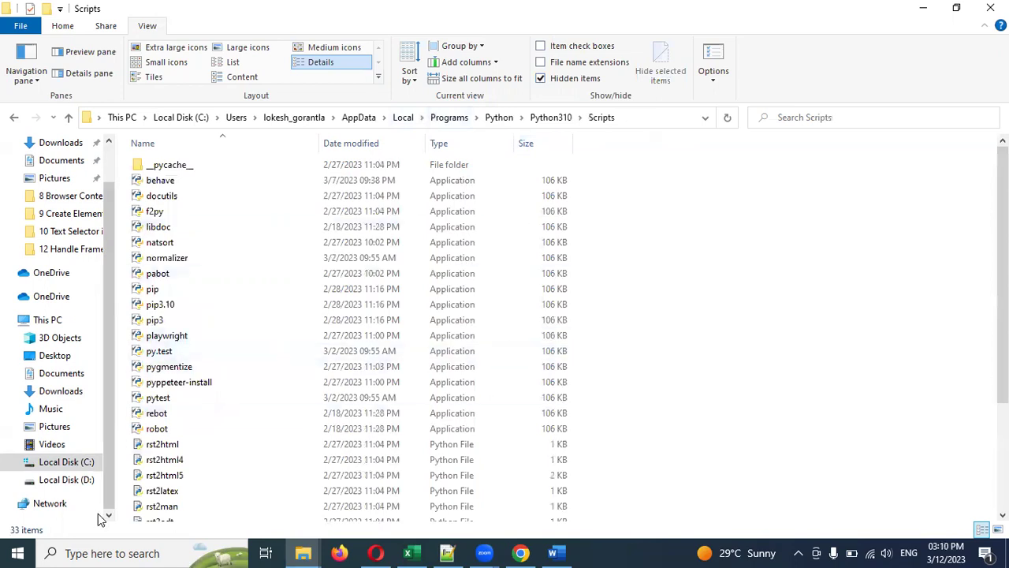
click(89, 552)
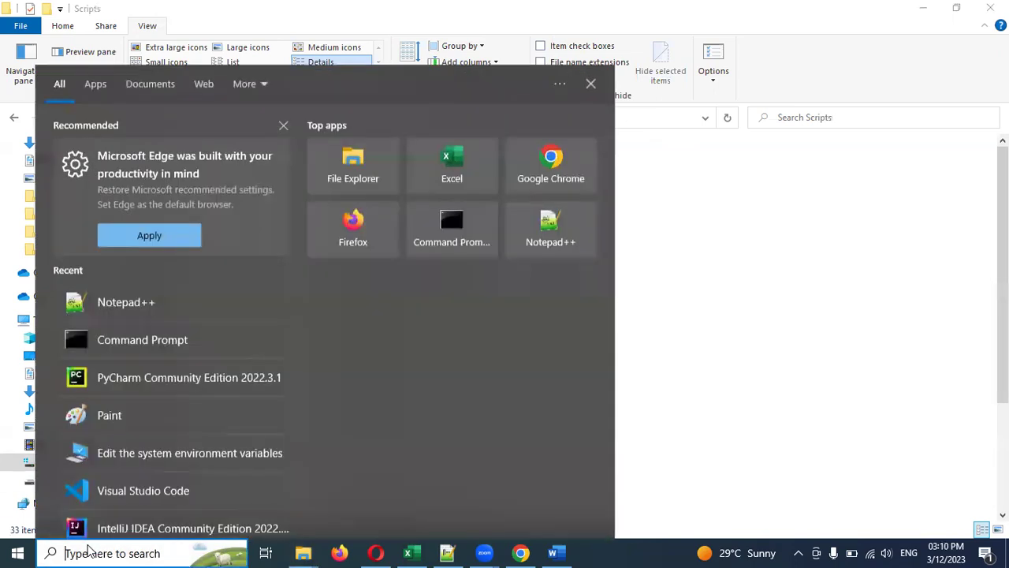
text(edit s)
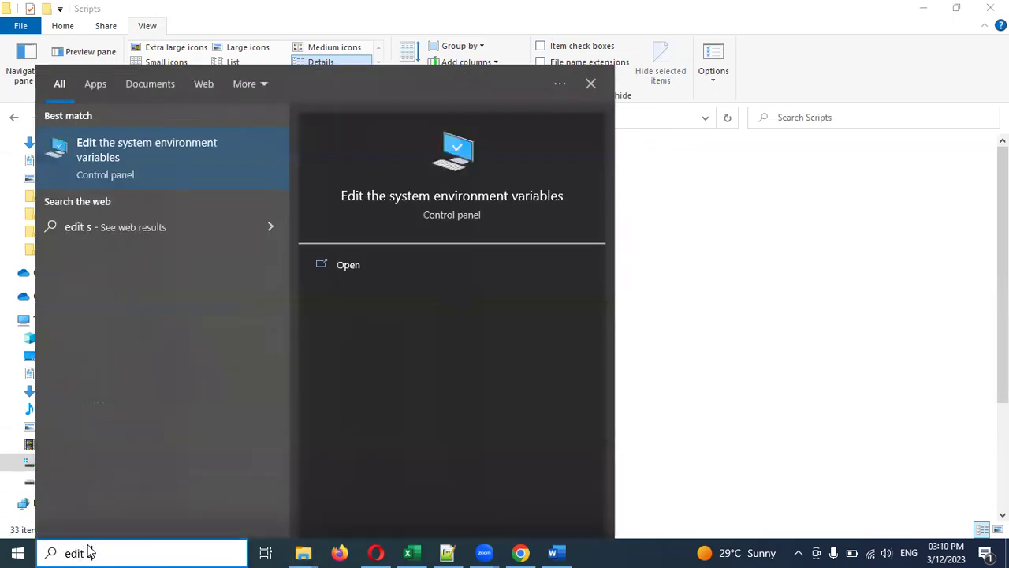
click(126, 173)
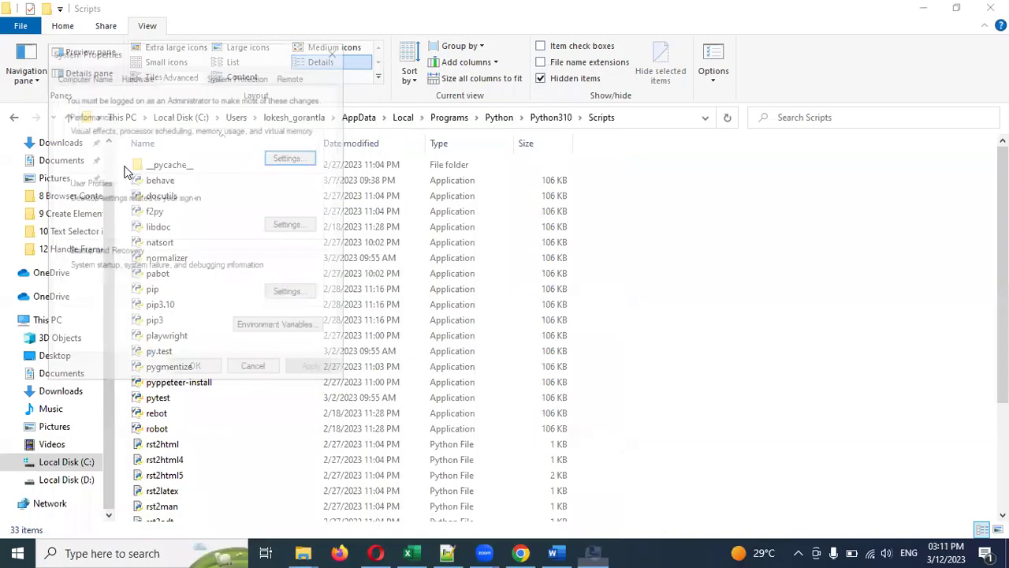
click(268, 334)
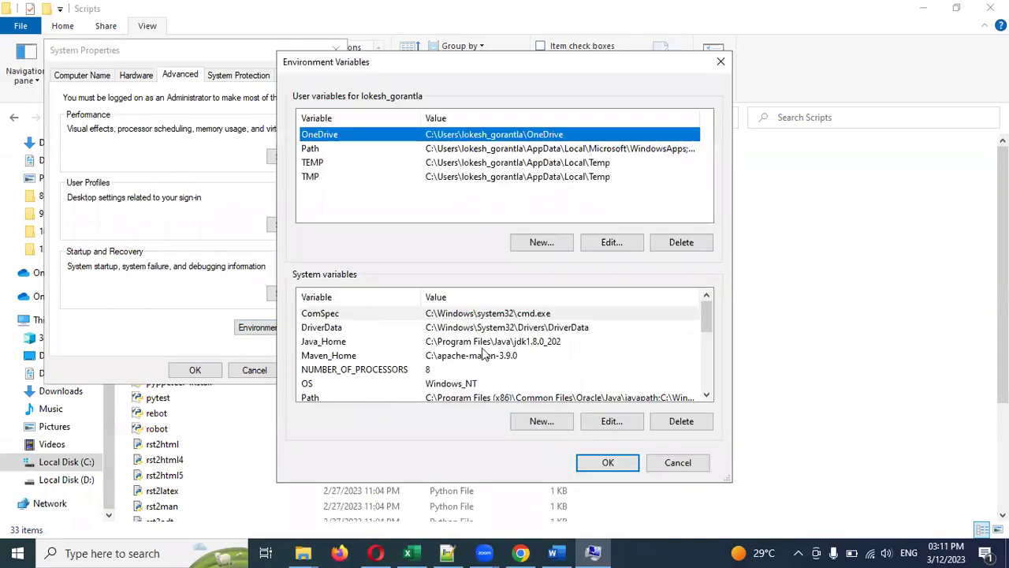
click(447, 399)
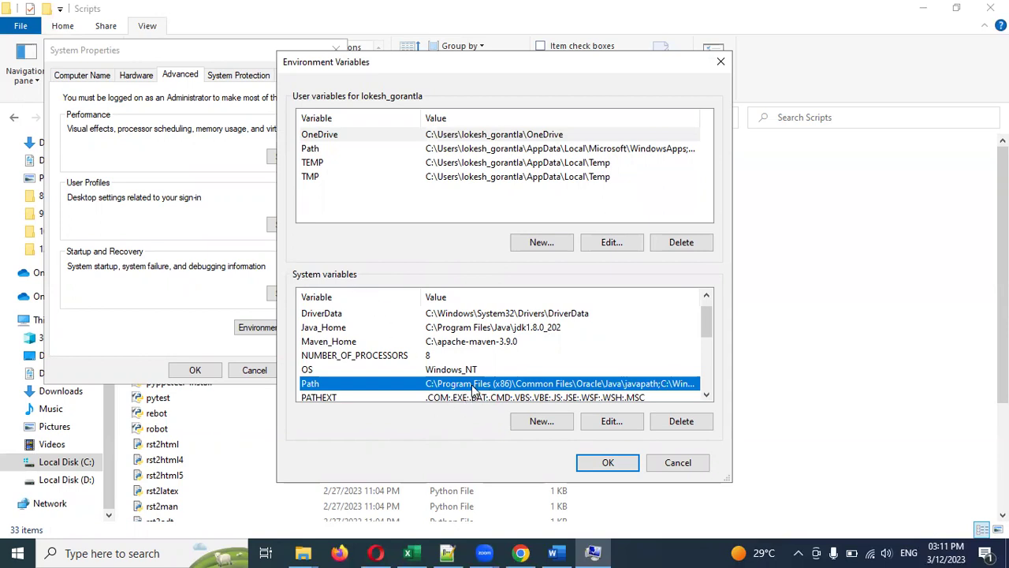
click(599, 422)
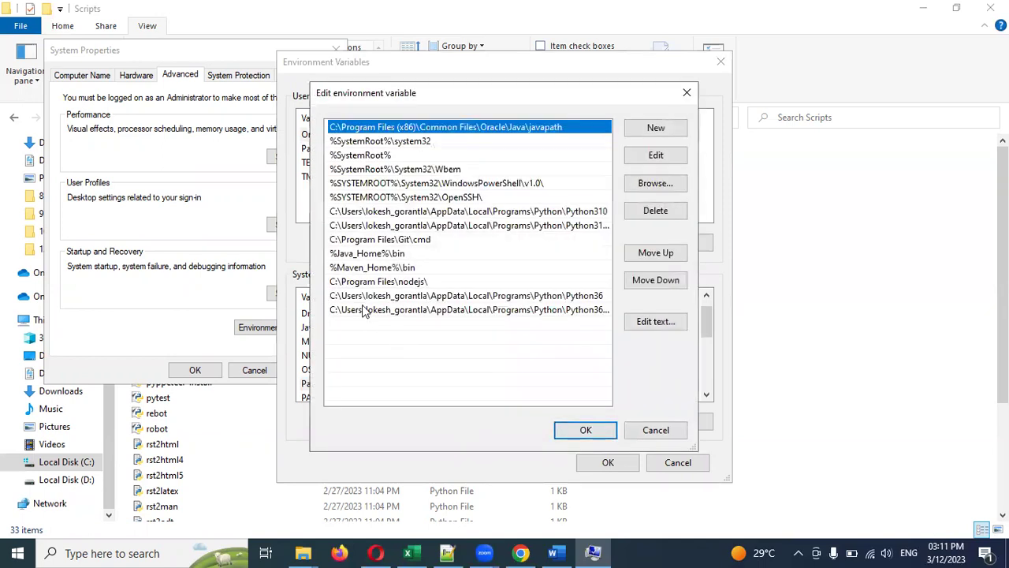
Check where a new Path entry goes against the two Python paths in the Notepad++ notes, and close the environment variable and System Properties dialogs.
double_click(334, 328)
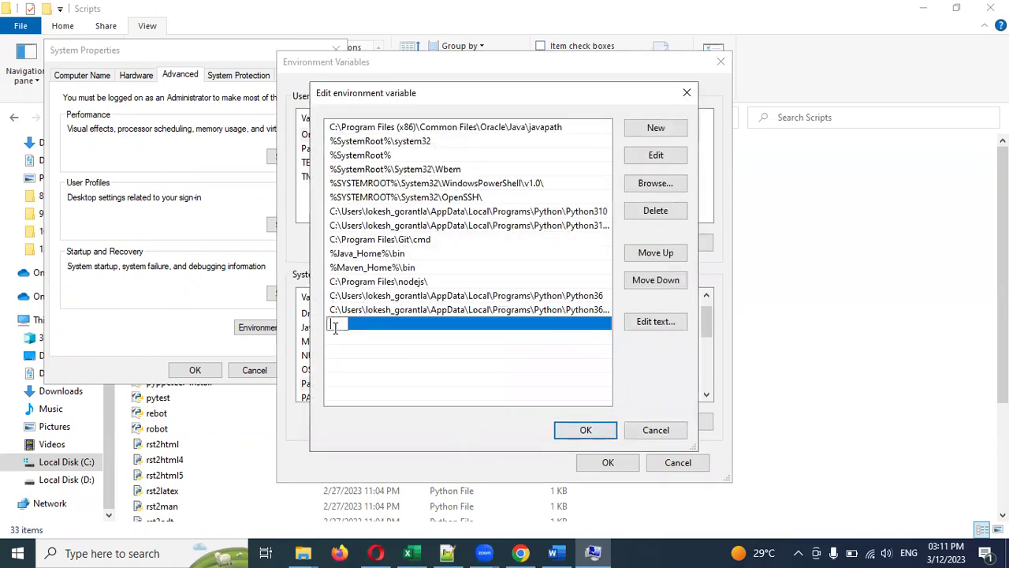
click(447, 553)
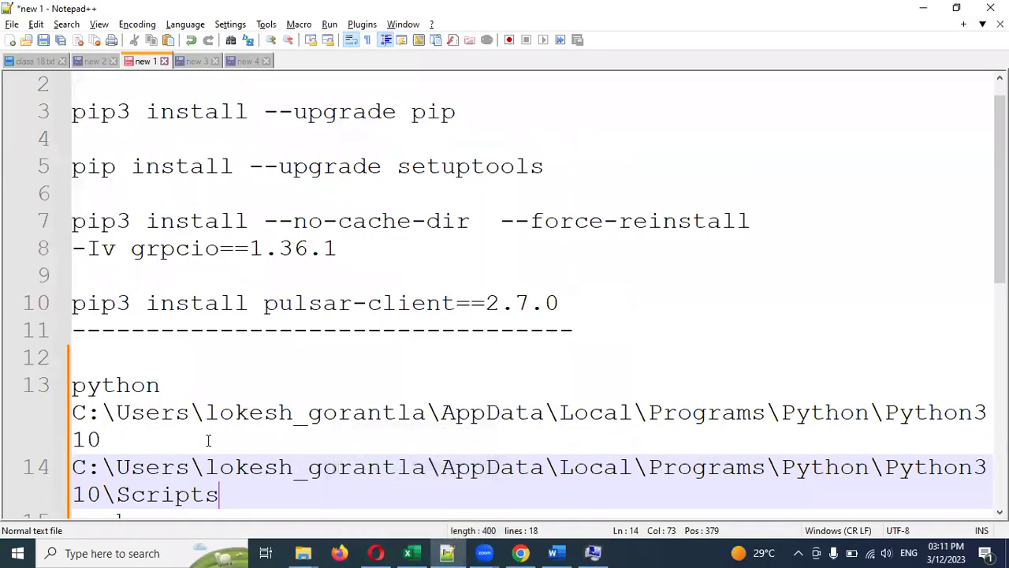
key(alt+Tab)
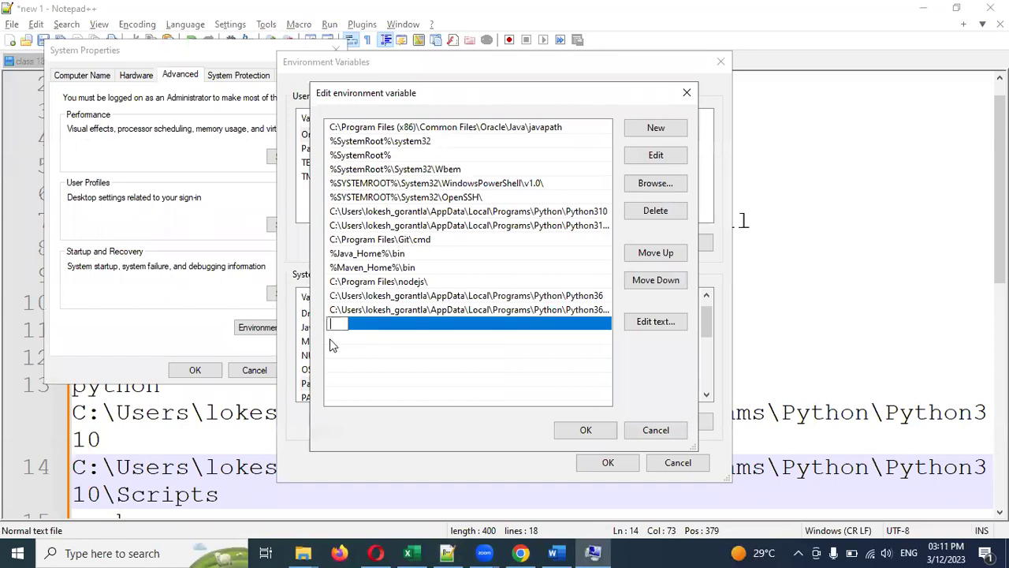
click(333, 345)
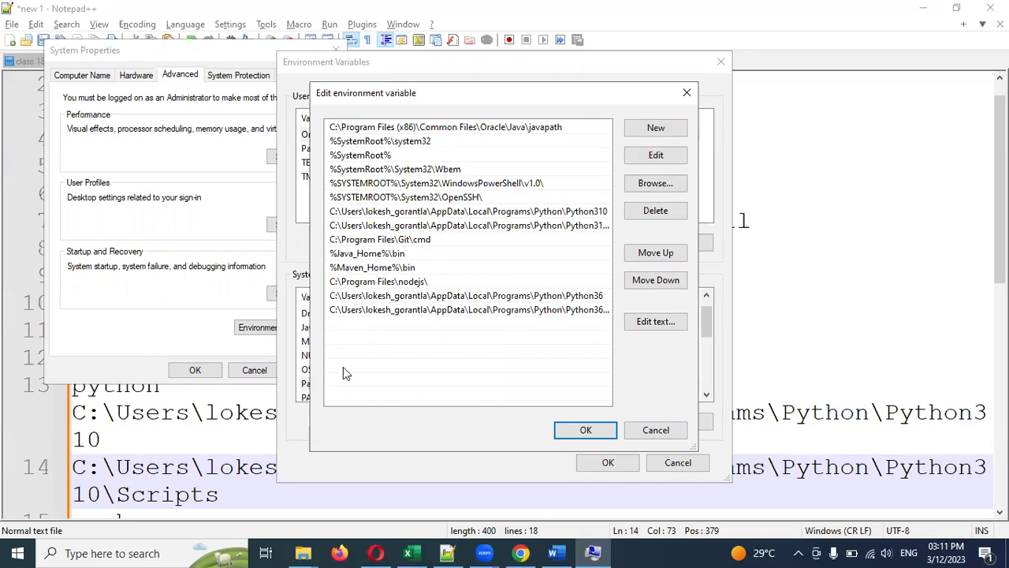
key(alt+Tab)
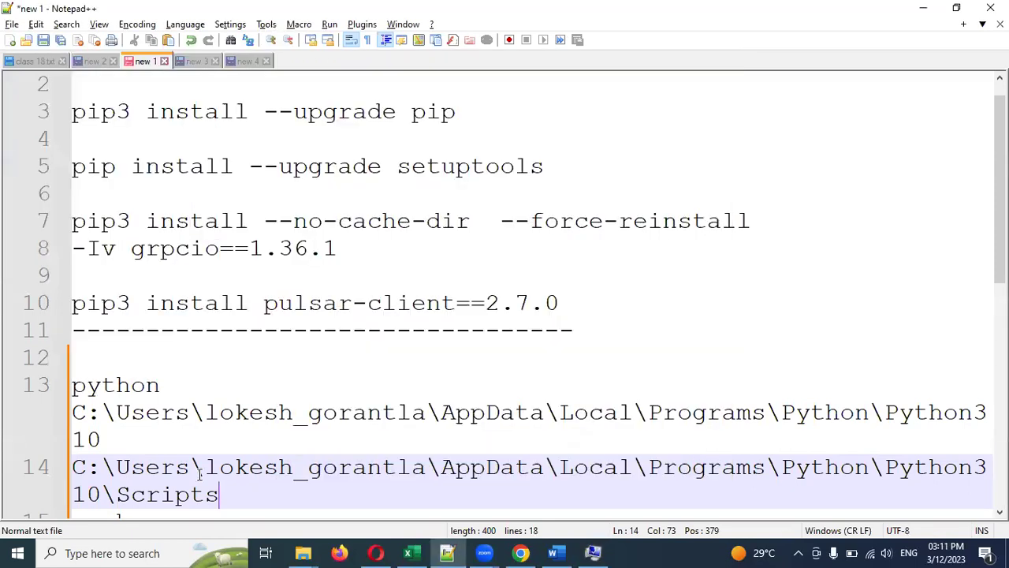
key(alt+Tab)
key(alt+Tab)
key(alt+Tab)
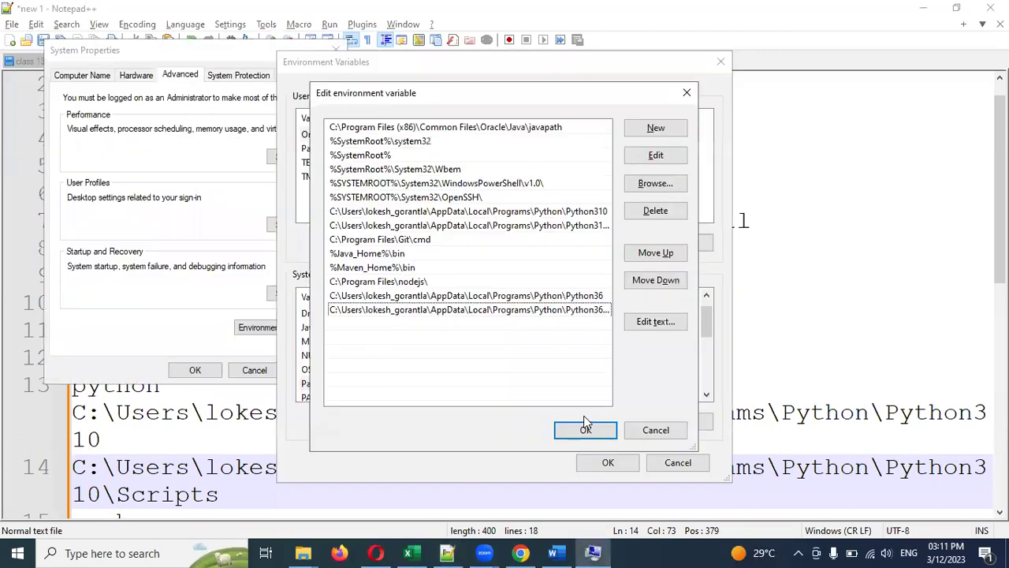
click(602, 434)
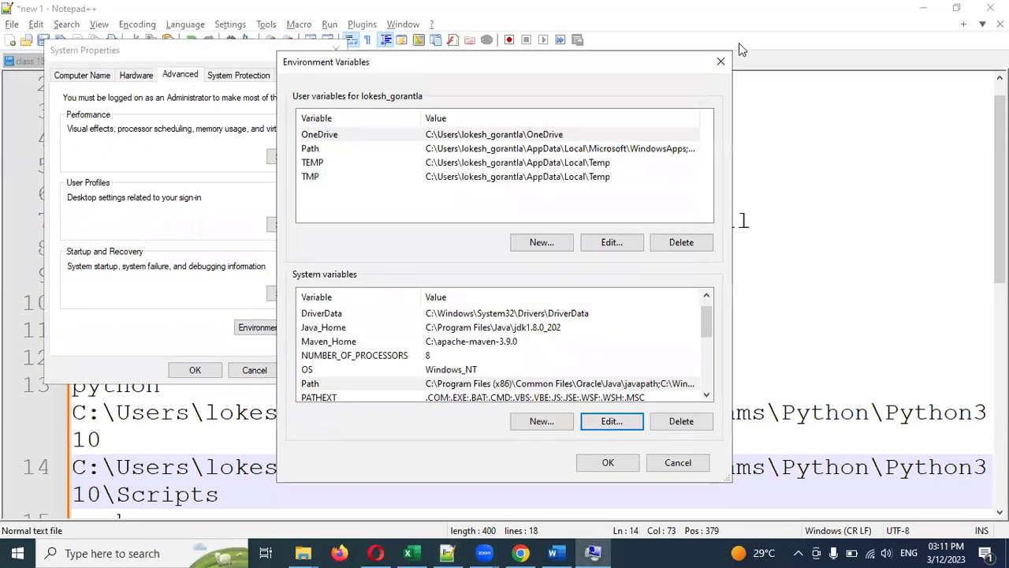
click(721, 60)
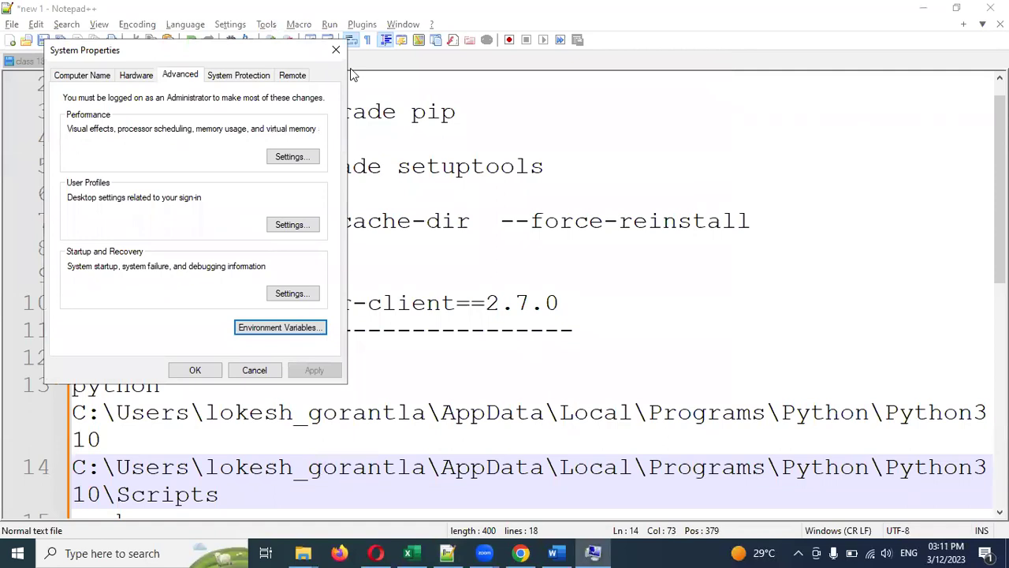
click(204, 371)
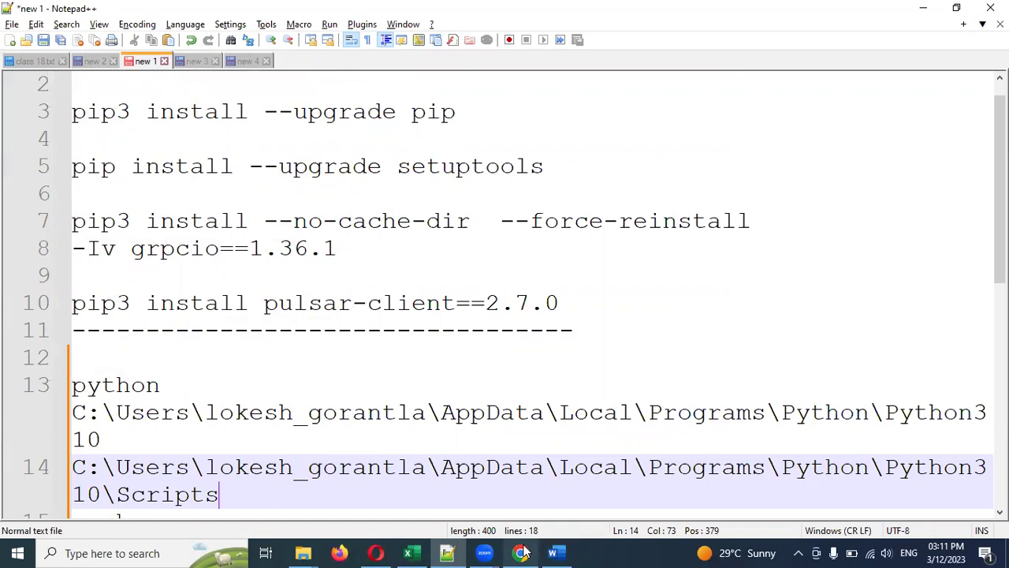
Switch to Chrome, search for "pycharm download" in a new tab and open the JetBrains PyCharm download page.
key(alt+Tab)
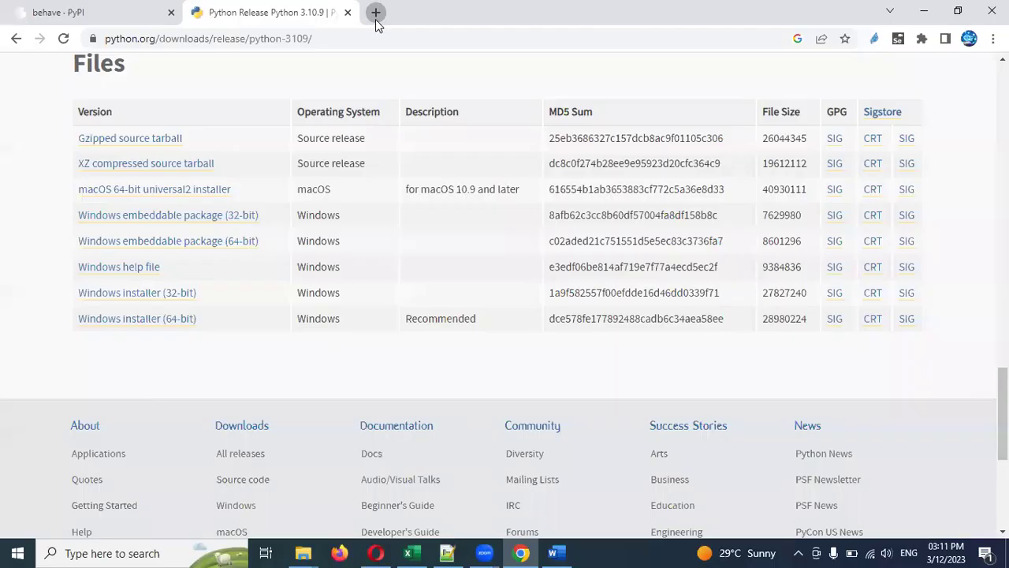
click(374, 12)
text(py)
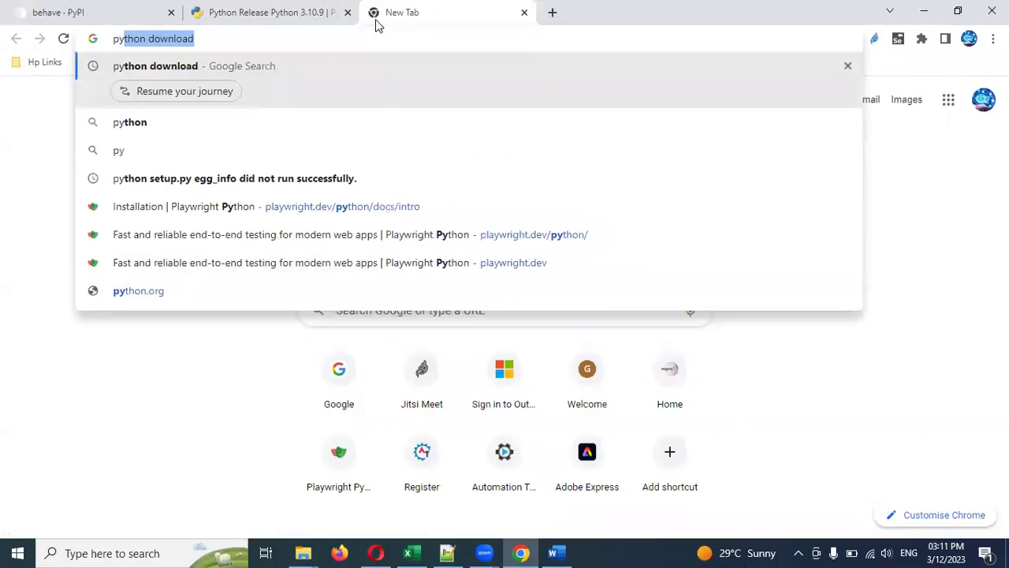
text(char)
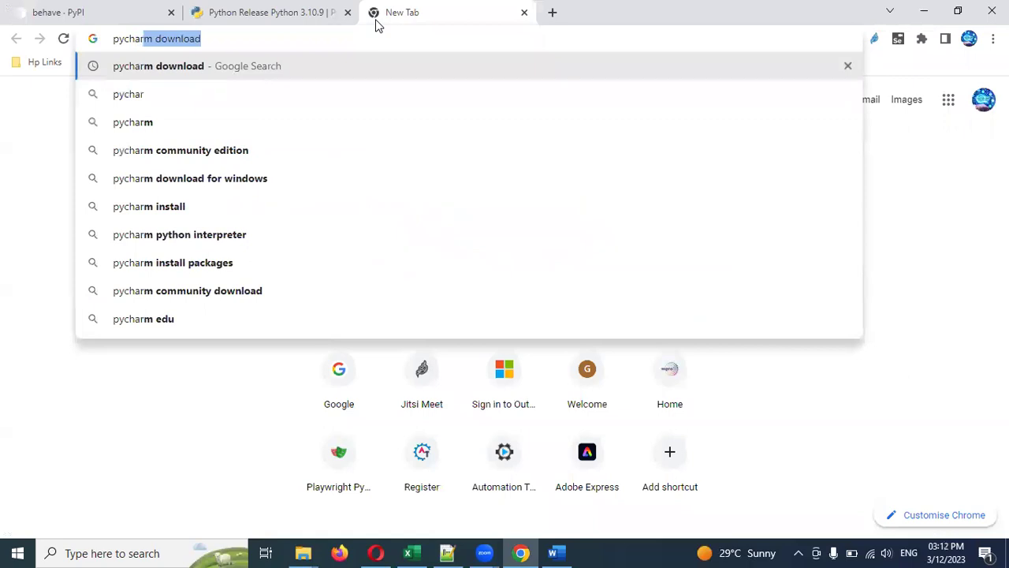
key(Return)
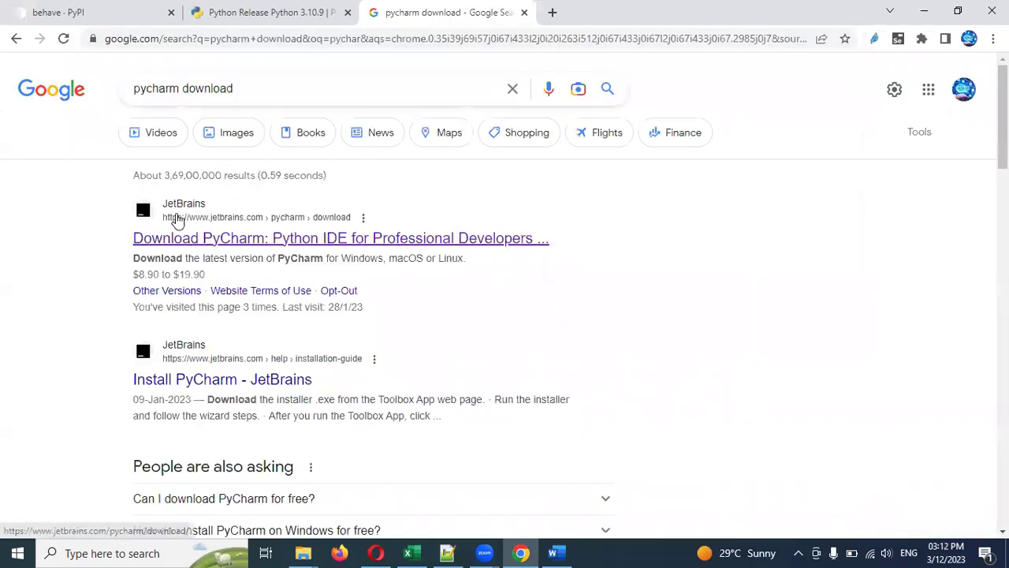
click(243, 247)
click(245, 248)
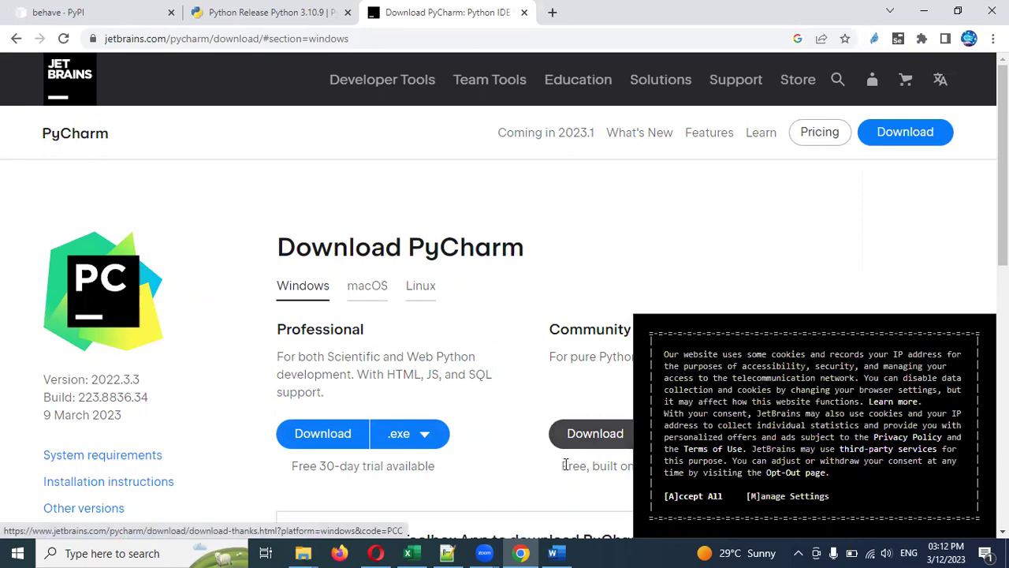
Switch to File Explorer and open the Pycharm Install document from the work folder under Documents\Zoom.
mouse_move(310, 552)
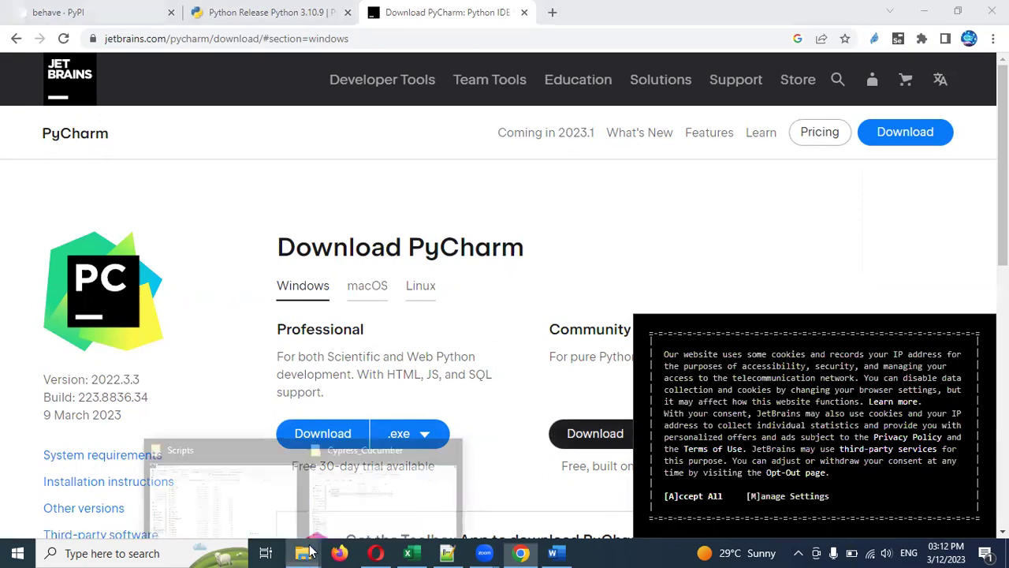
click(264, 512)
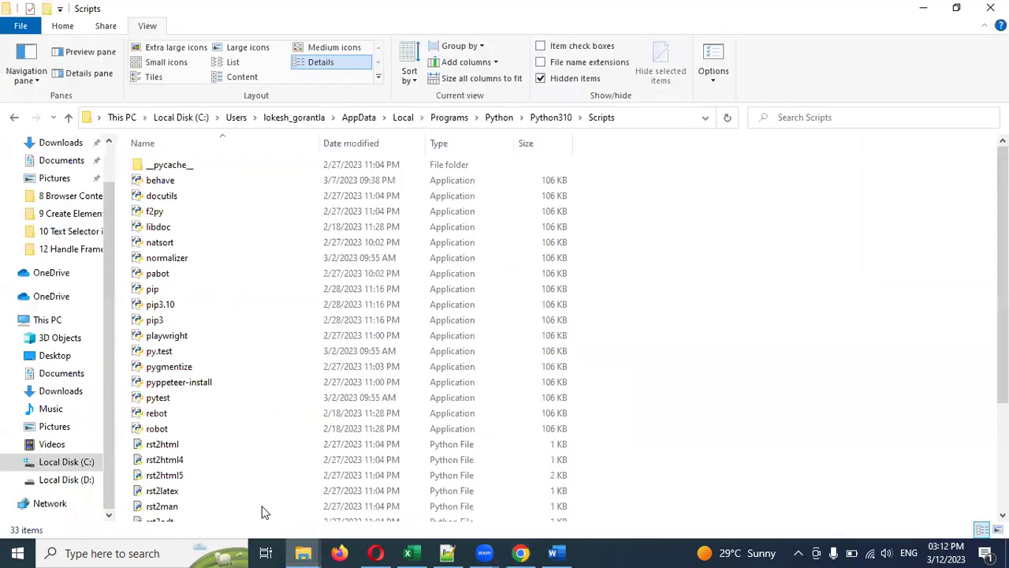
click(66, 161)
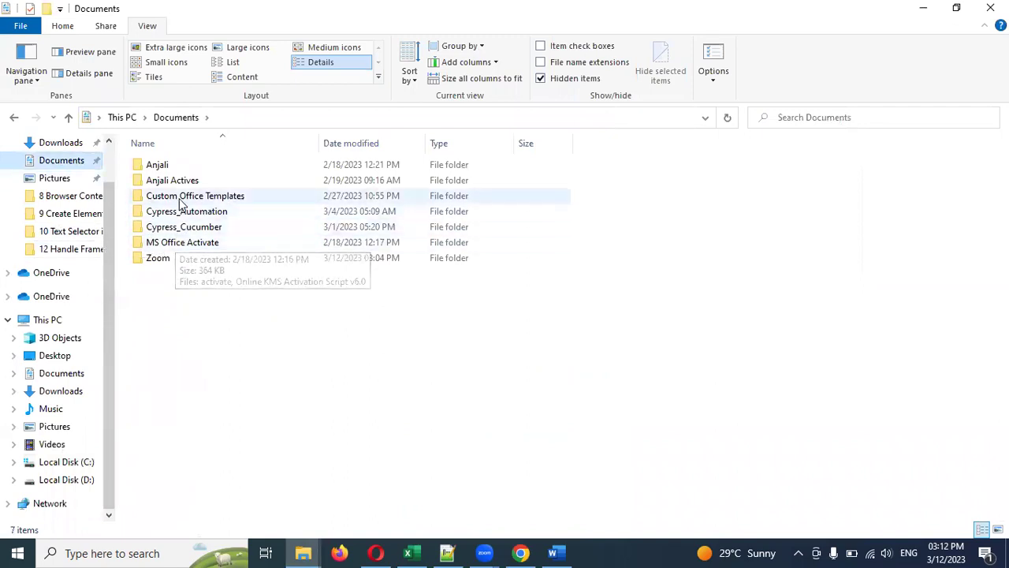
double_click(168, 262)
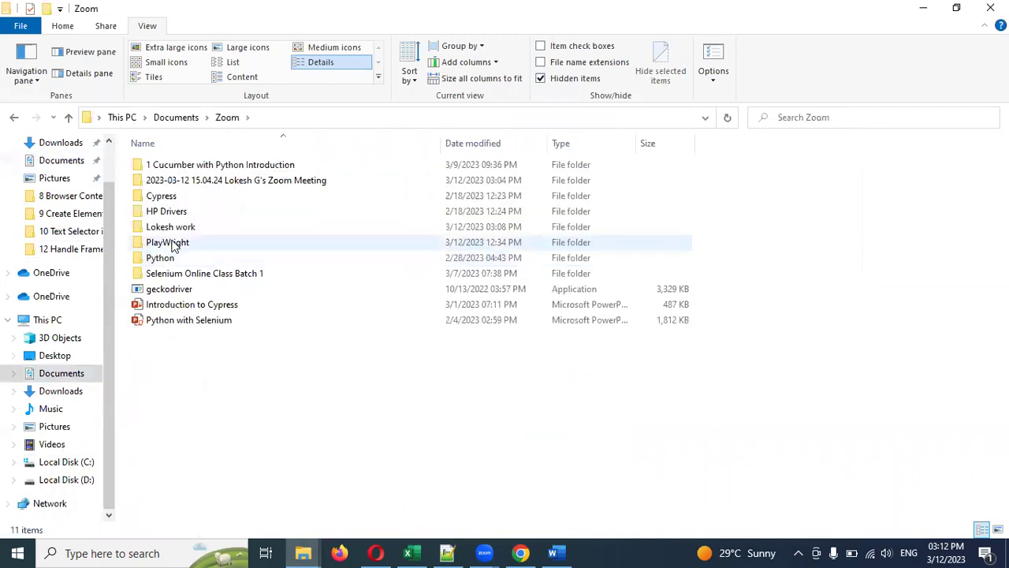
double_click(175, 228)
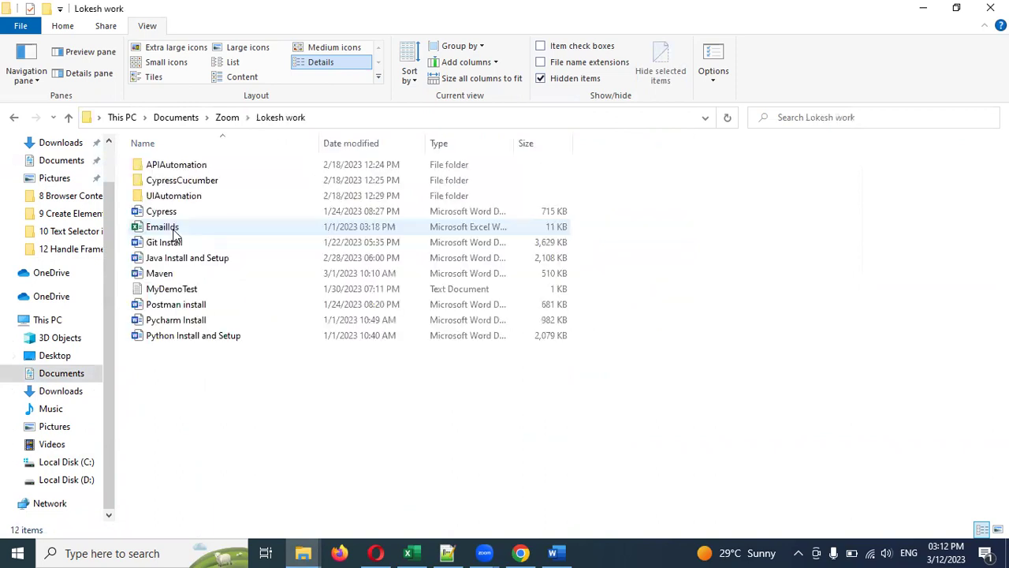
click(188, 324)
double_click(189, 321)
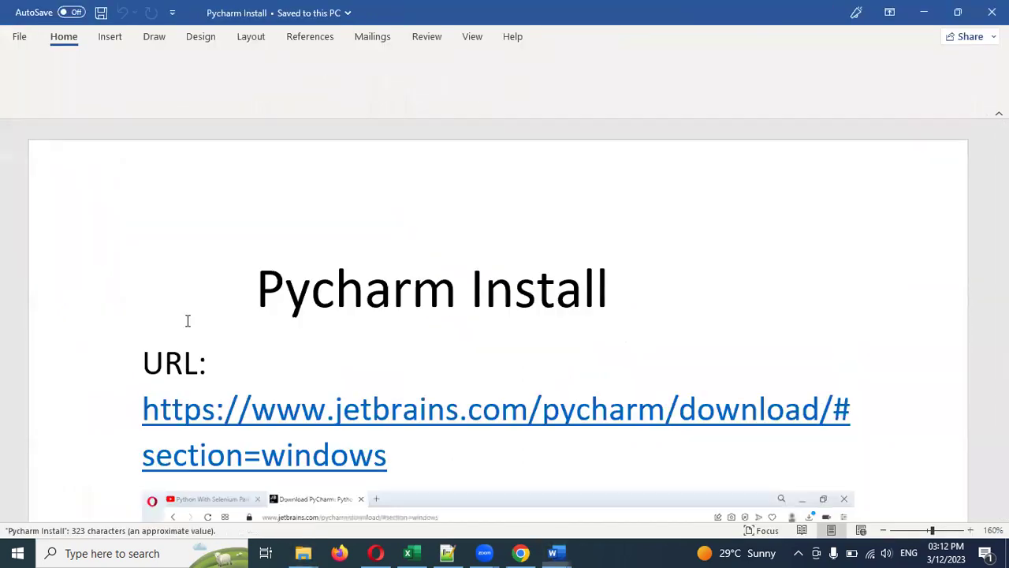
Read through the Pycharm Install document from the download URL to the setup wizard and user agreement screenshots.
scroll(283, 354, down, 15)
click(283, 356)
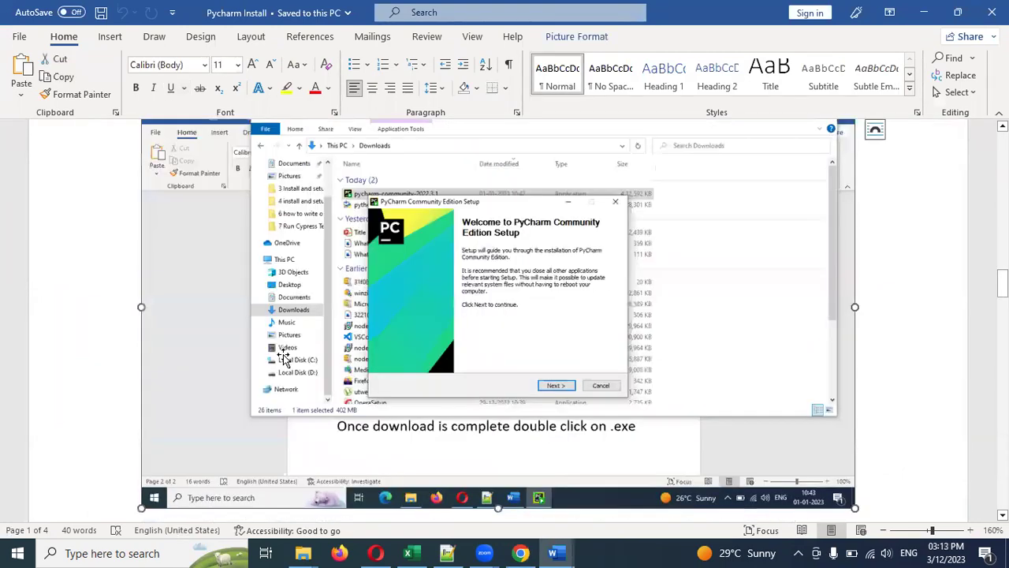
scroll(536, 369, down, 10)
click(536, 368)
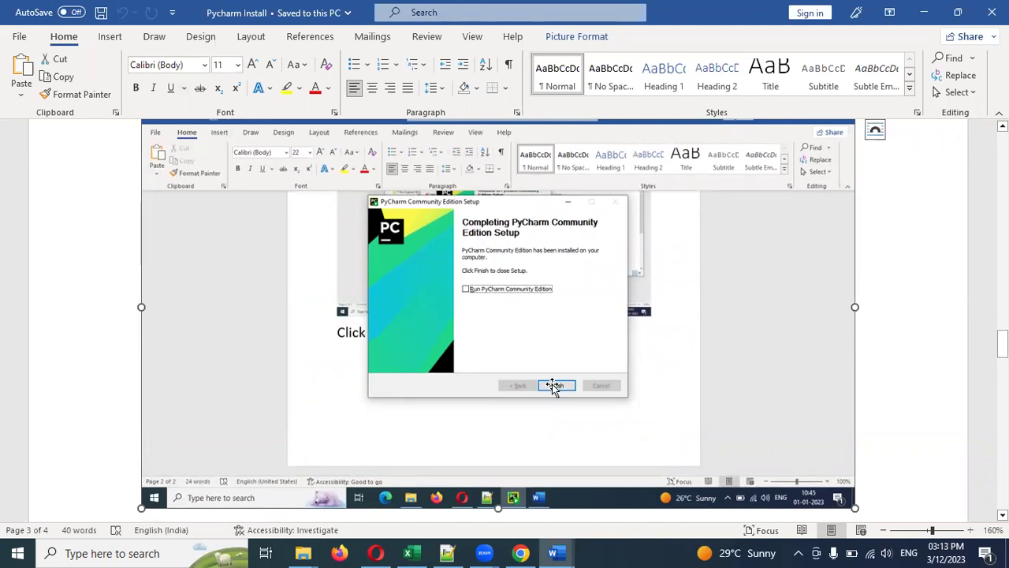
scroll(552, 384, down, 5)
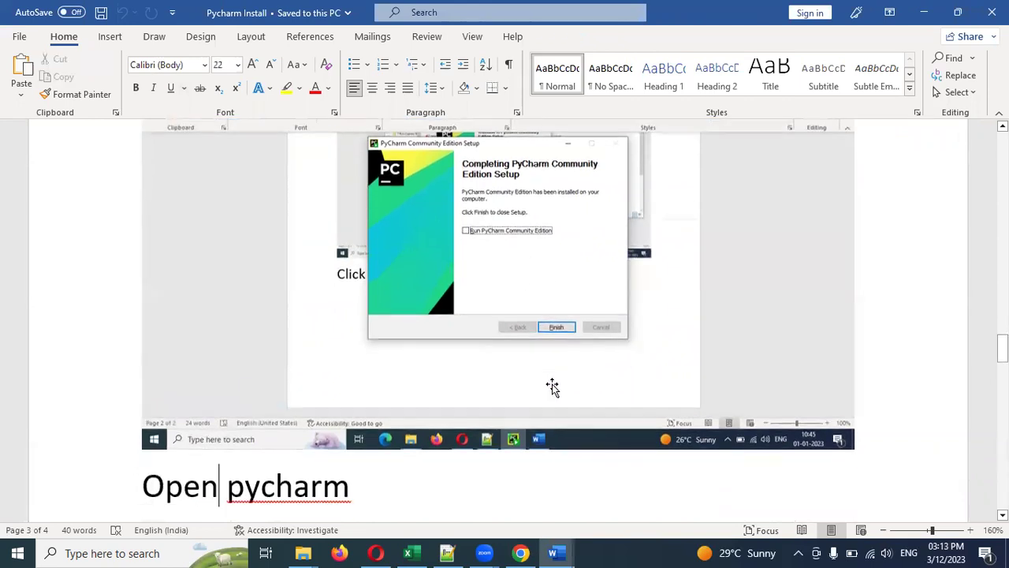
click(551, 387)
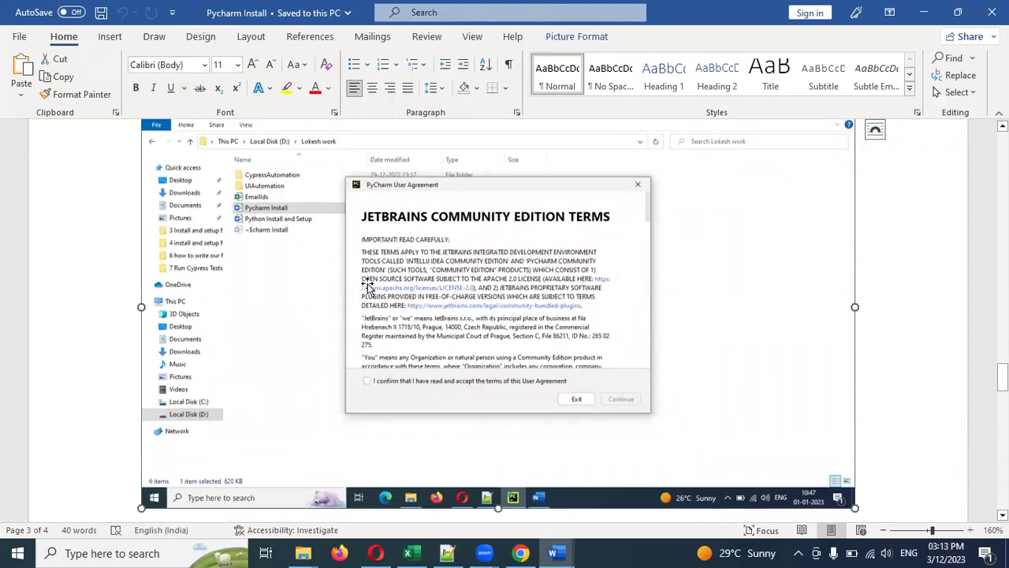
Search Windows for "pyc" to locate the PyCharm Community Edition app, and dismiss the search.
click(88, 552)
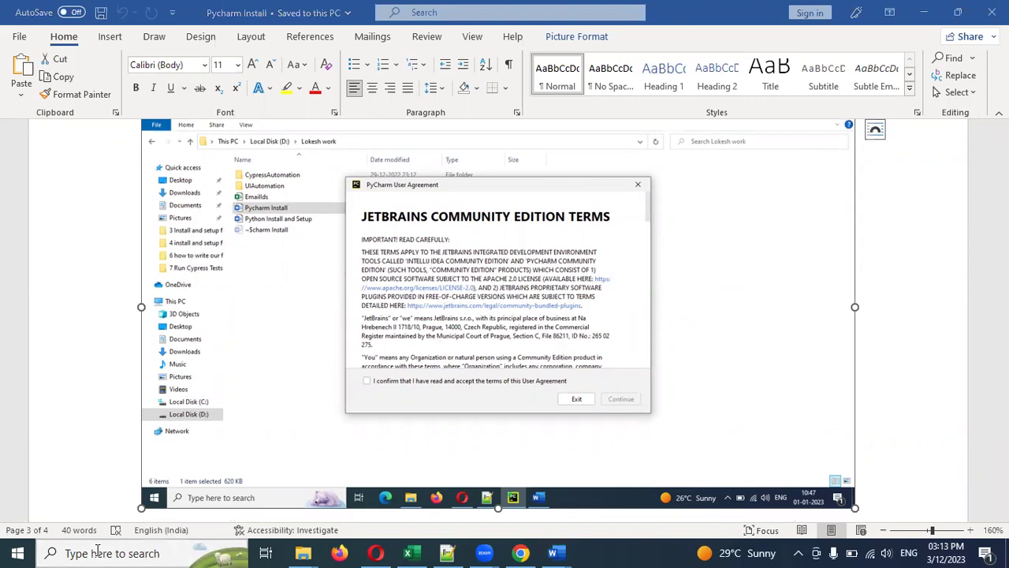
text(pyc)
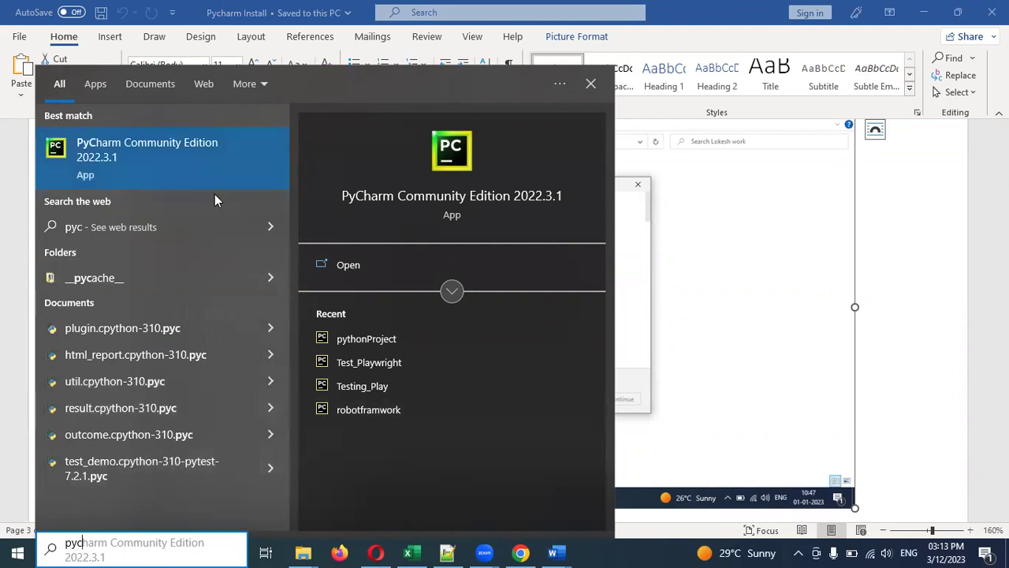
click(648, 348)
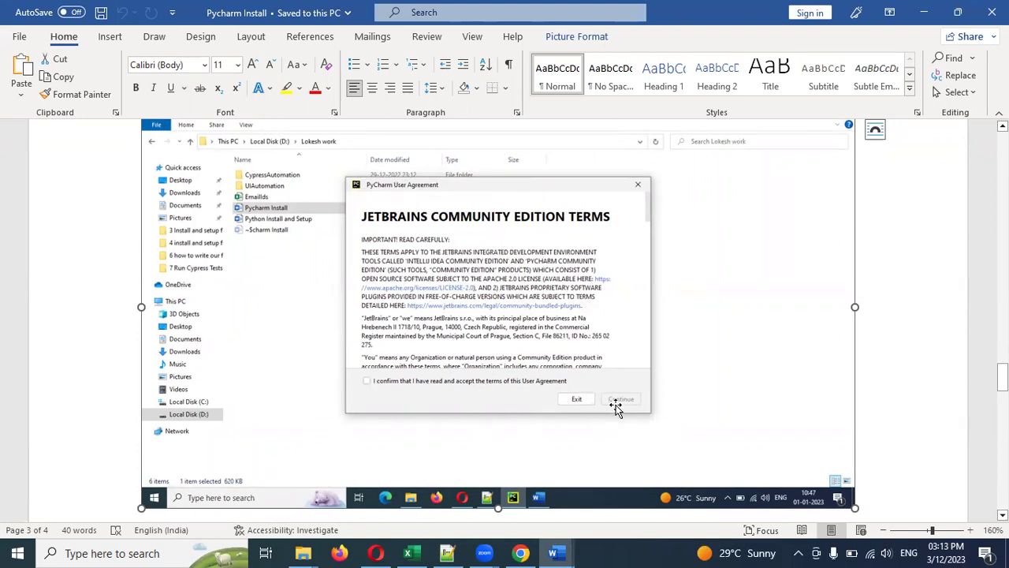
Read the Pycharm Install document to its end and close it and the Python Install and Setup document.
scroll(571, 421, down, 10)
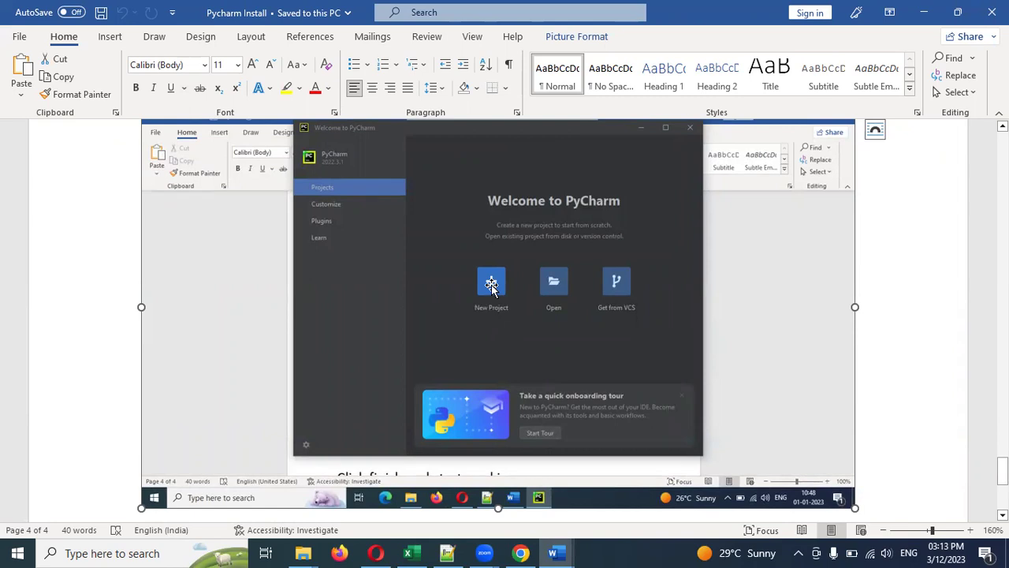
key(Down)
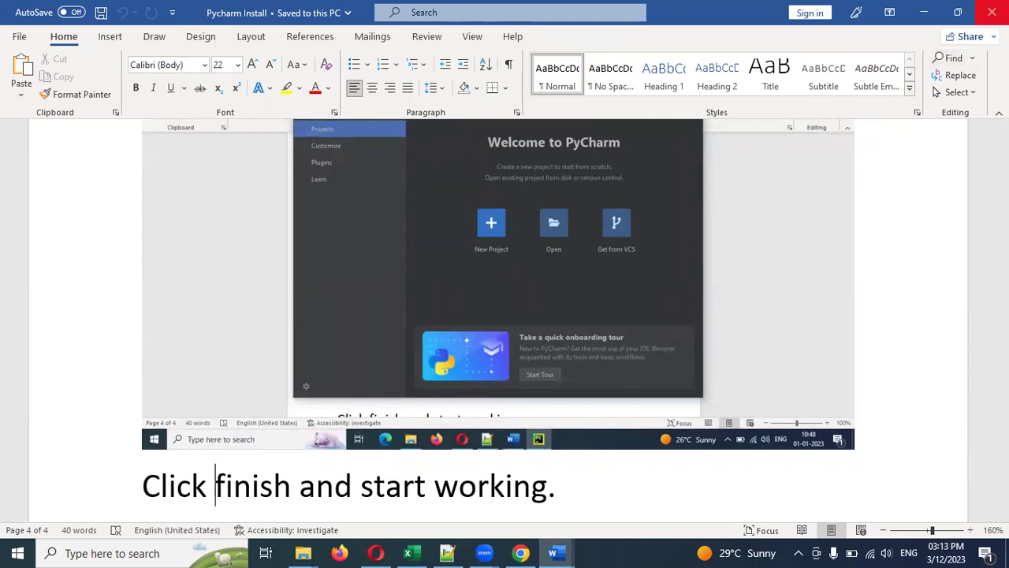
click(992, 12)
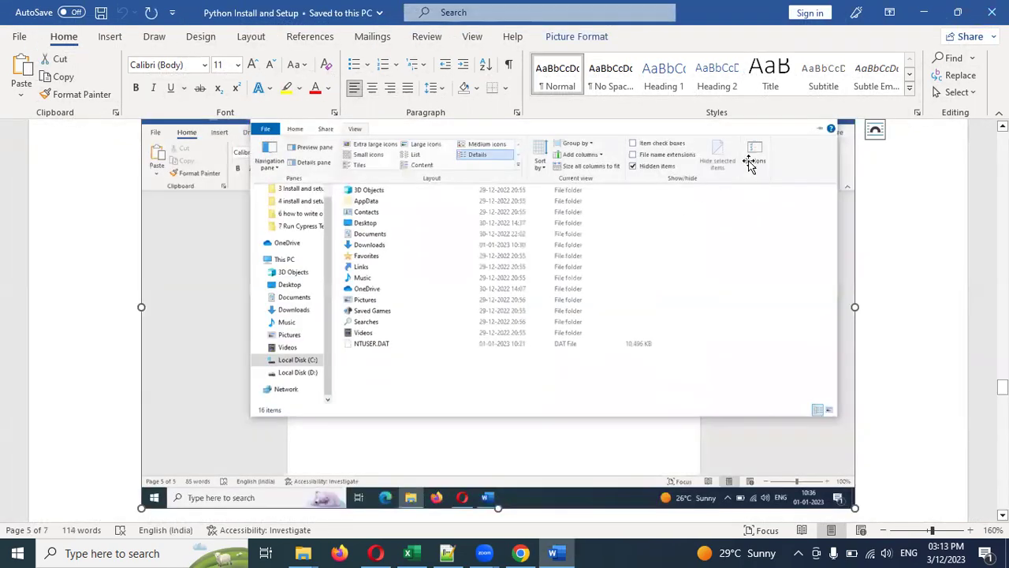
click(992, 12)
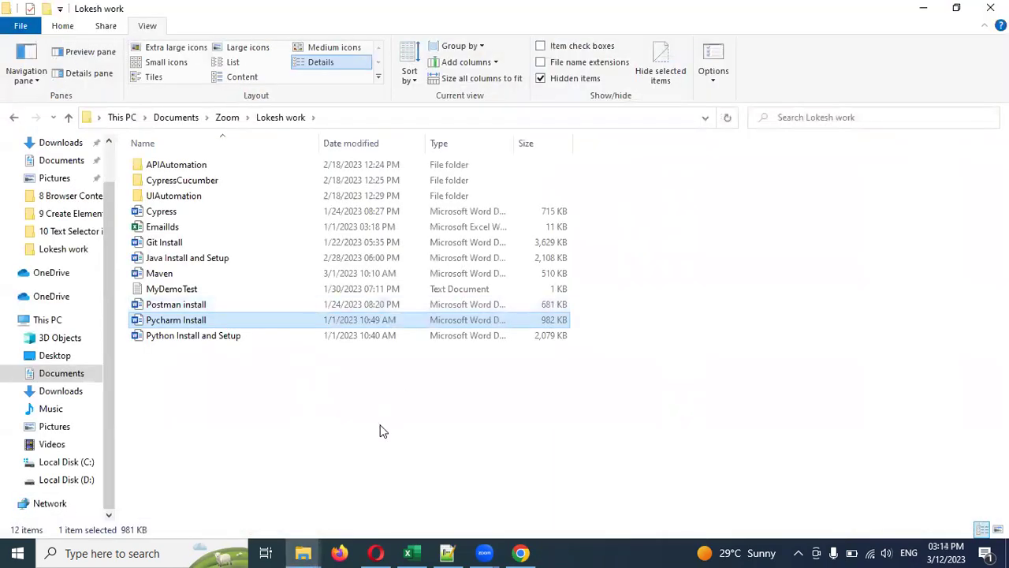
Switch to Notepad++ and highlight behave in the pip install behave command at the start of the notes.
key(alt+Tab)
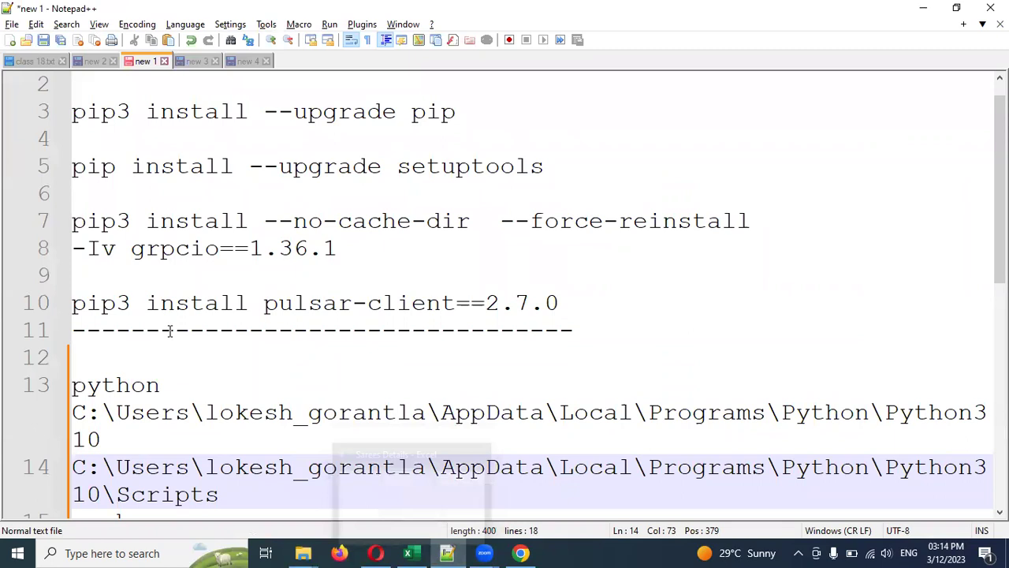
click(223, 260)
key(Up)
key(ctrl+Home)
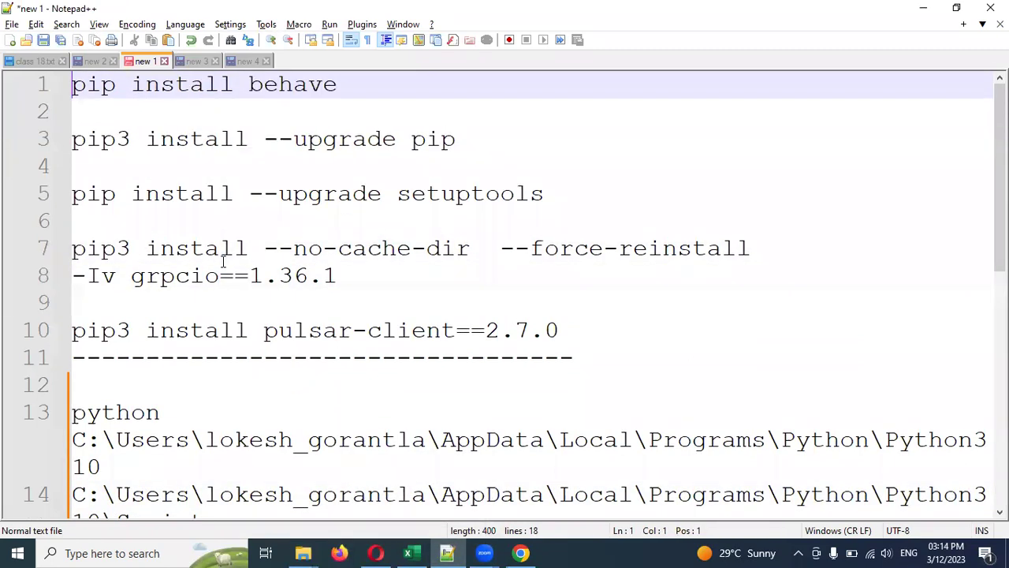
double_click(278, 86)
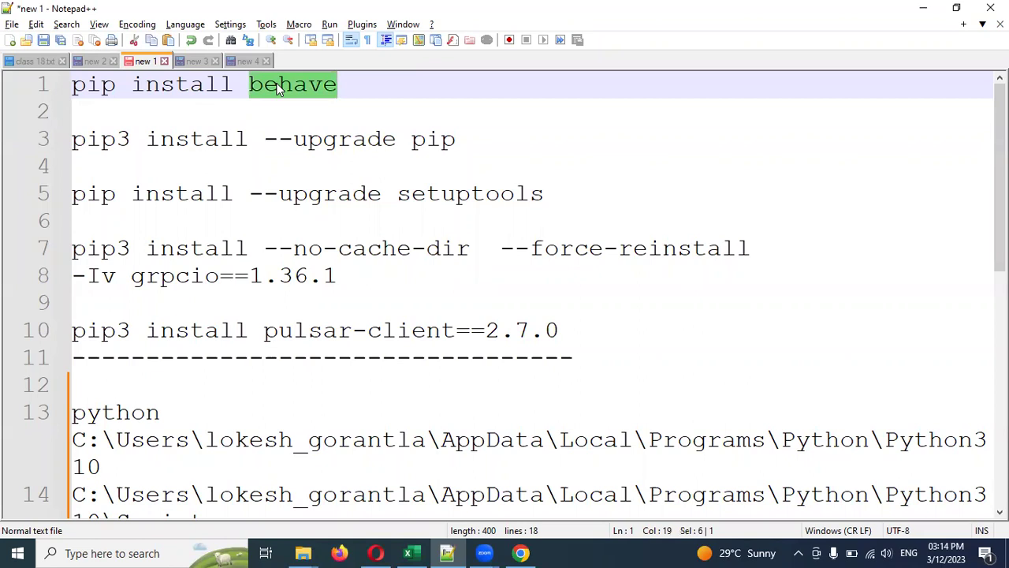
Switch to Chrome and view the pip install command on the behave project page on PyPI.
click(521, 553)
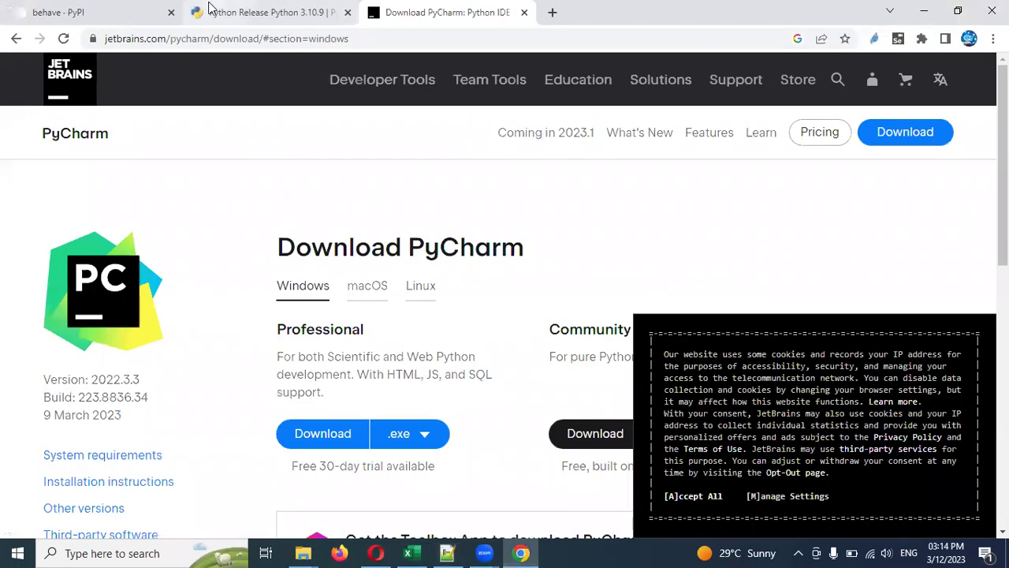
click(134, 10)
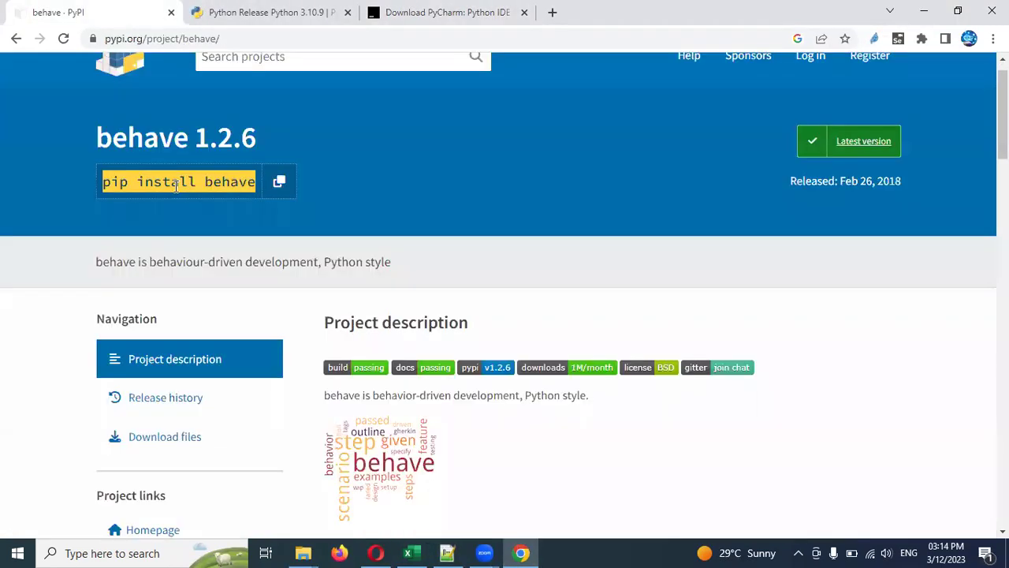
click(175, 186)
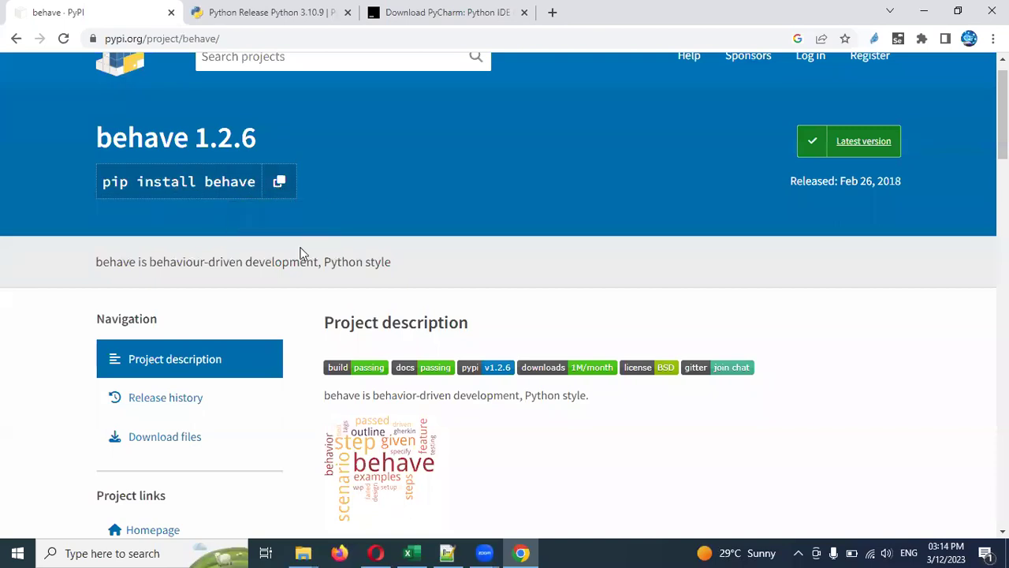
Search Windows for "cmd" and open a Command Prompt window.
click(176, 552)
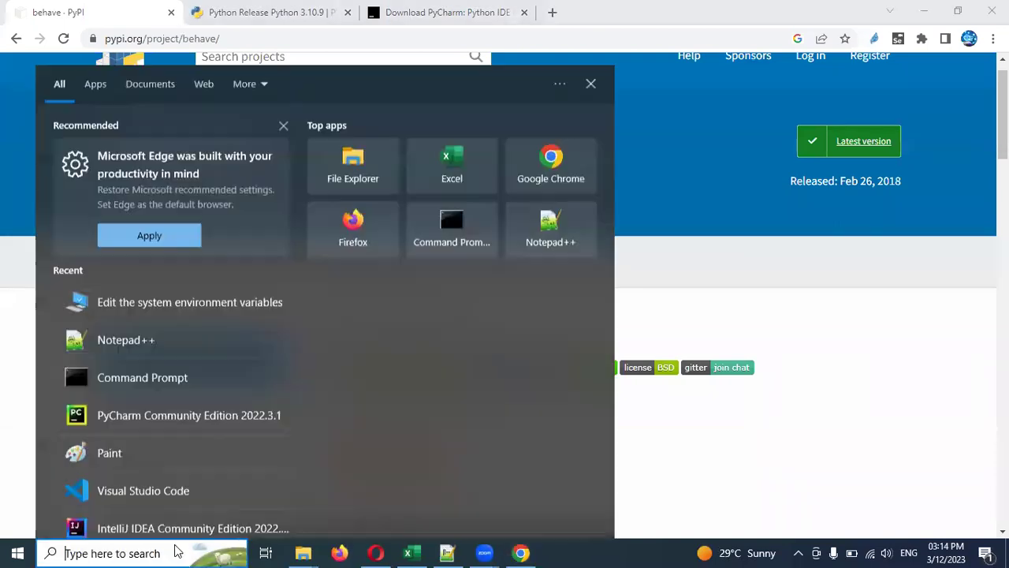
text(cmd)
key(Return)
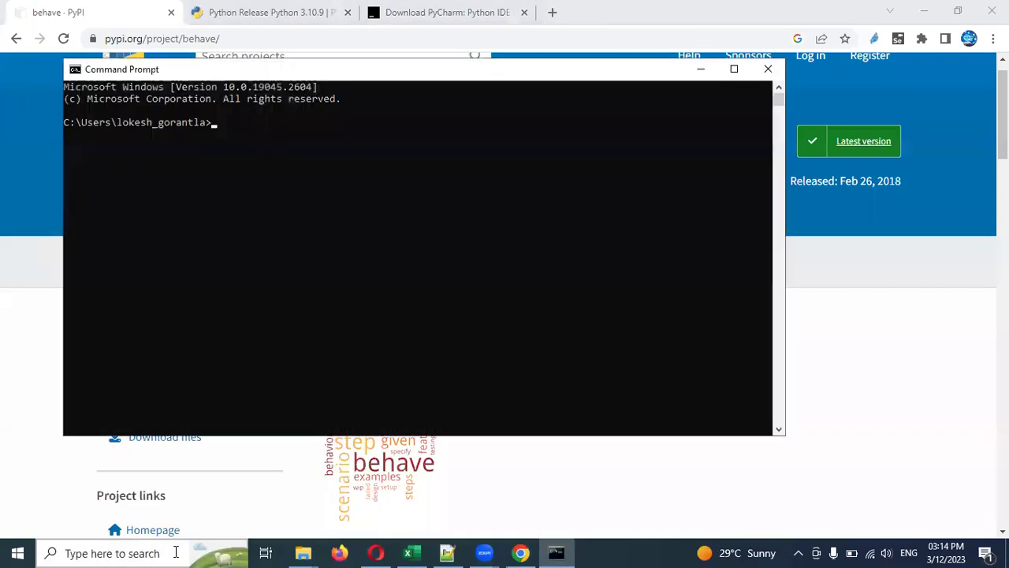
text(C:\Users\lokesh_gorantla\AppData\Local\Programs\Python\Python310\Scripts)
key(ctrl+z)
key(BackSpace)
key(BackSpace)
key(BackSpace)
key(BackSpace)
key(BackSpace)
key(BackSpace)
key(BackSpace)
key(BackSpace)
key(BackSpace)
key(BackSpace)
key(BackSpace)
key(BackSpace)
key(BackSpace)
key(BackSpace)
key(BackSpace)
key(BackSpace)
key(BackSpace)
key(BackSpace)
key(BackSpace)
key(BackSpace)
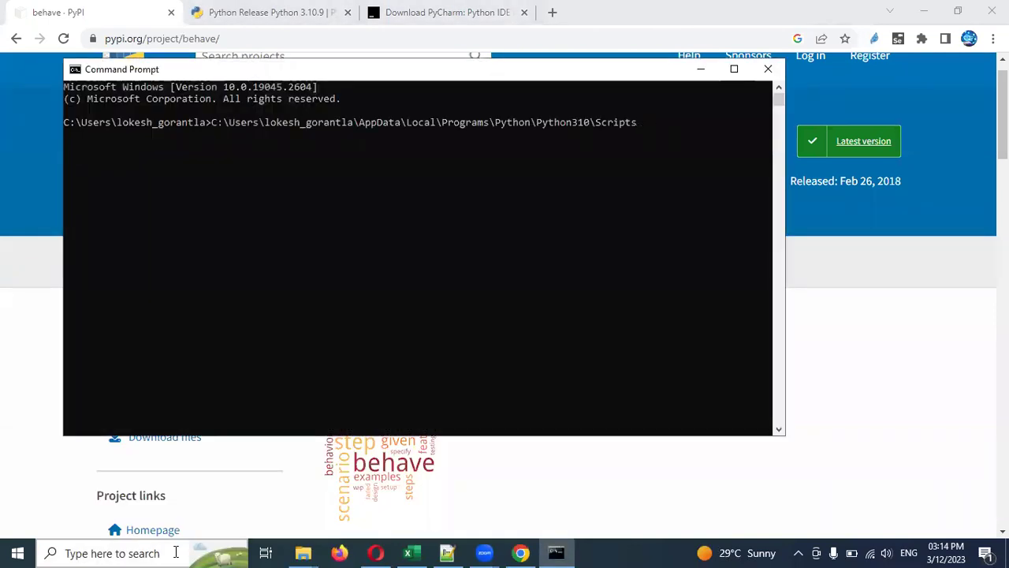
key(BackSpace)
key(BackSpace)
key(BackSpace)
key(BackSpace)
key(BackSpace)
key(BackSpace)
key(BackSpace)
key(BackSpace)
key(BackSpace)
key(BackSpace)
key(BackSpace)
key(BackSpace)
key(BackSpace)
key(BackSpace)
key(BackSpace)
key(BackSpace)
key(BackSpace)
key(BackSpace)
key(BackSpace)
key(BackSpace)
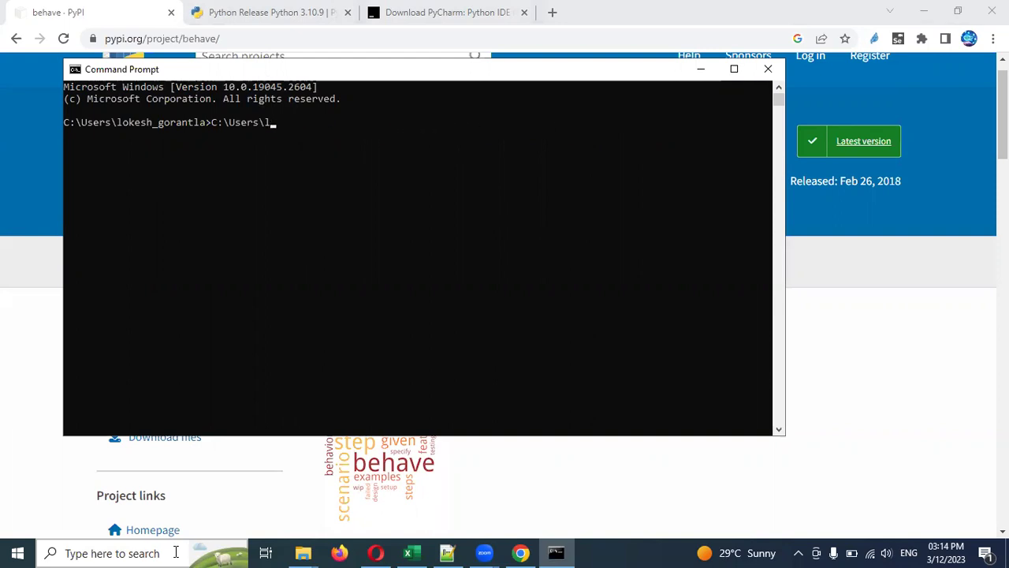
Copy the install command from the behave page on PyPI and run pip install behave in Command Prompt.
key(alt+Tab)
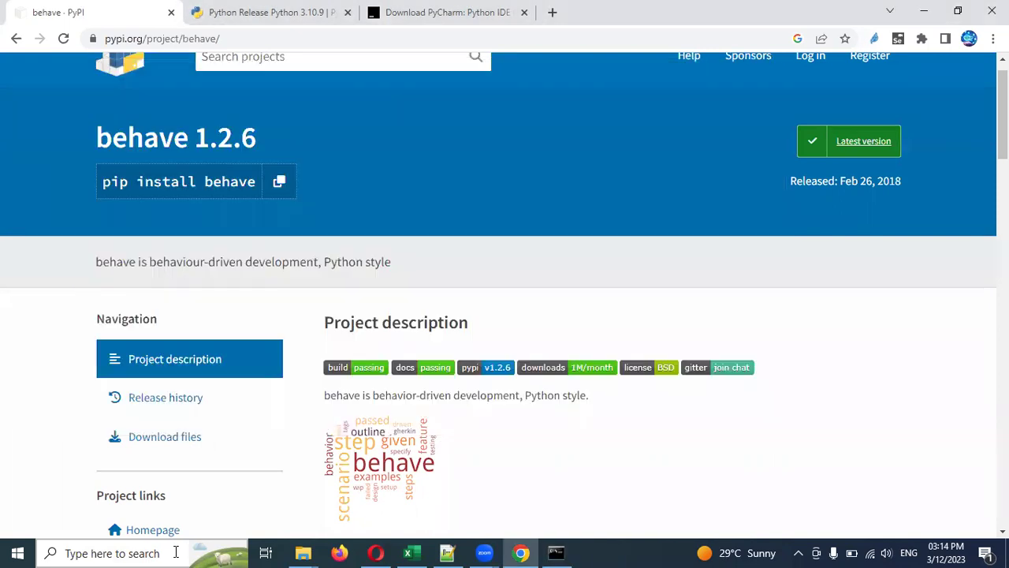
click(279, 182)
key(alt+Tab)
key(ctrl+v)
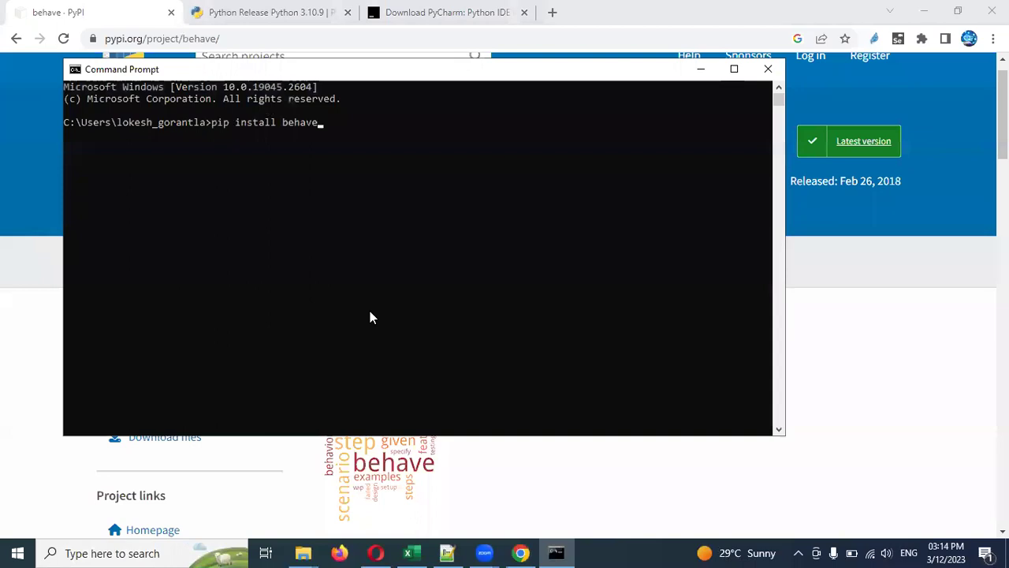
key(Return)
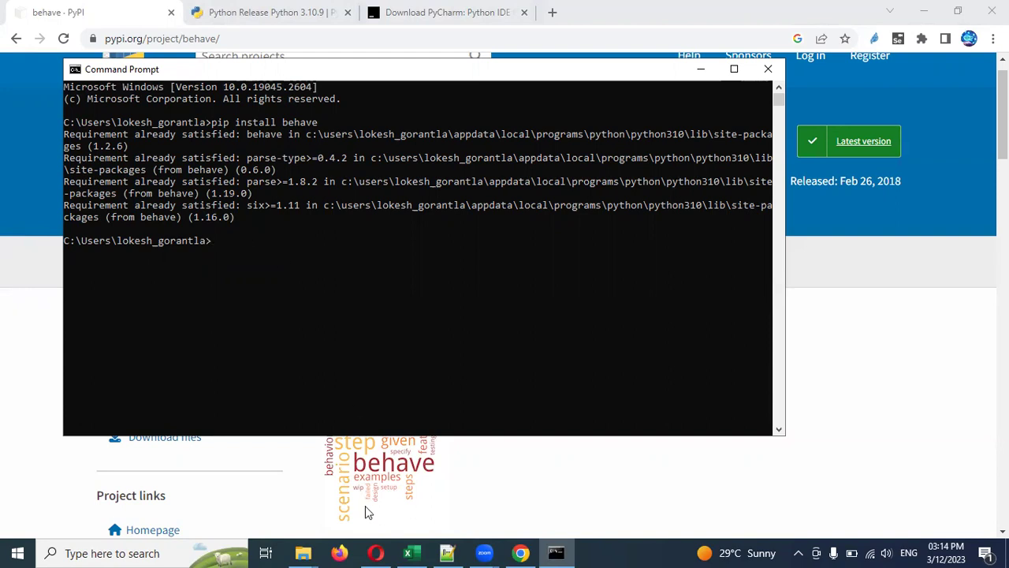
Switch to Notepad++ and change pip3 to pip in the install --upgrade pip command on line 3.
click(448, 551)
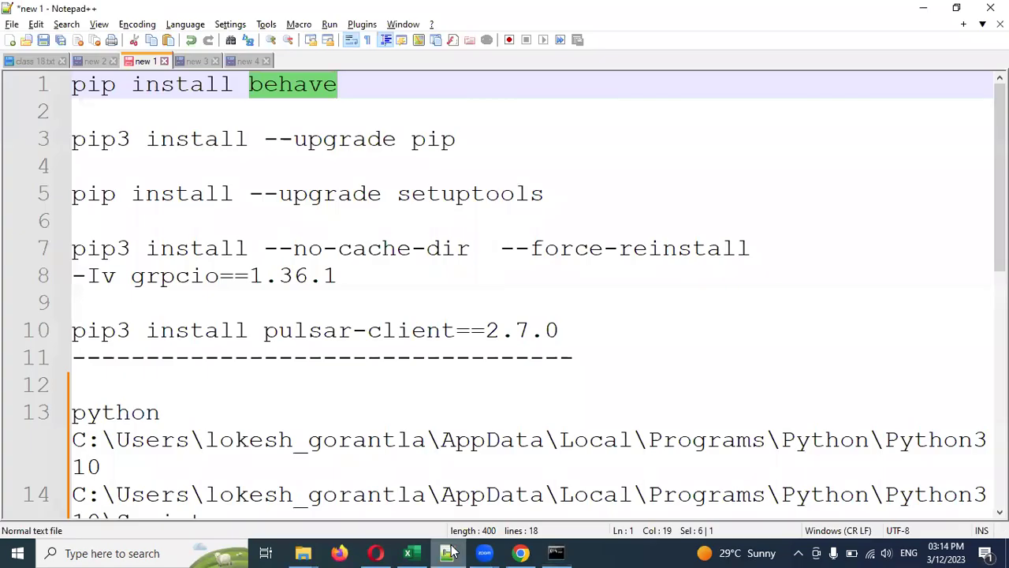
click(279, 275)
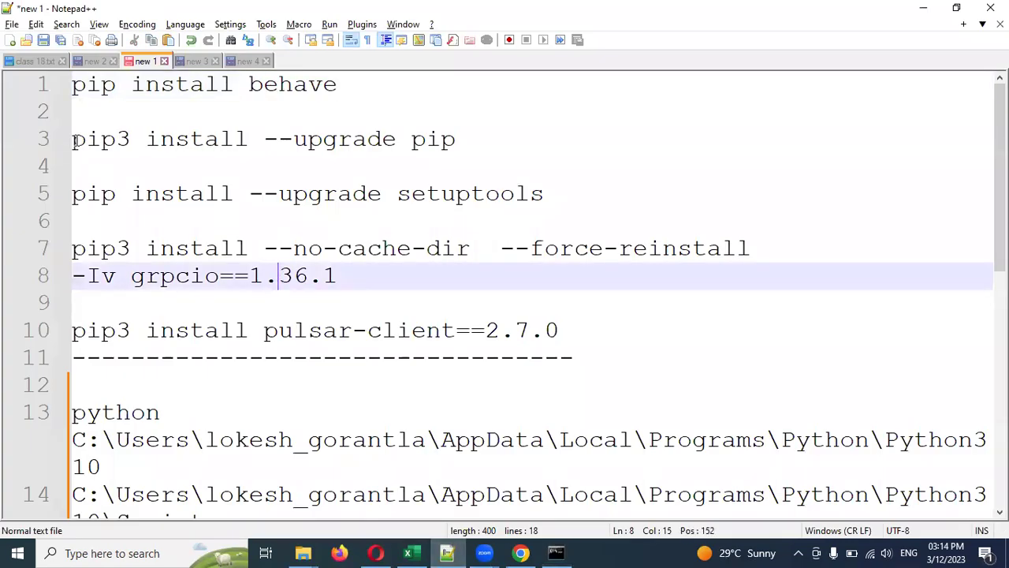
drag(73, 140, 460, 143)
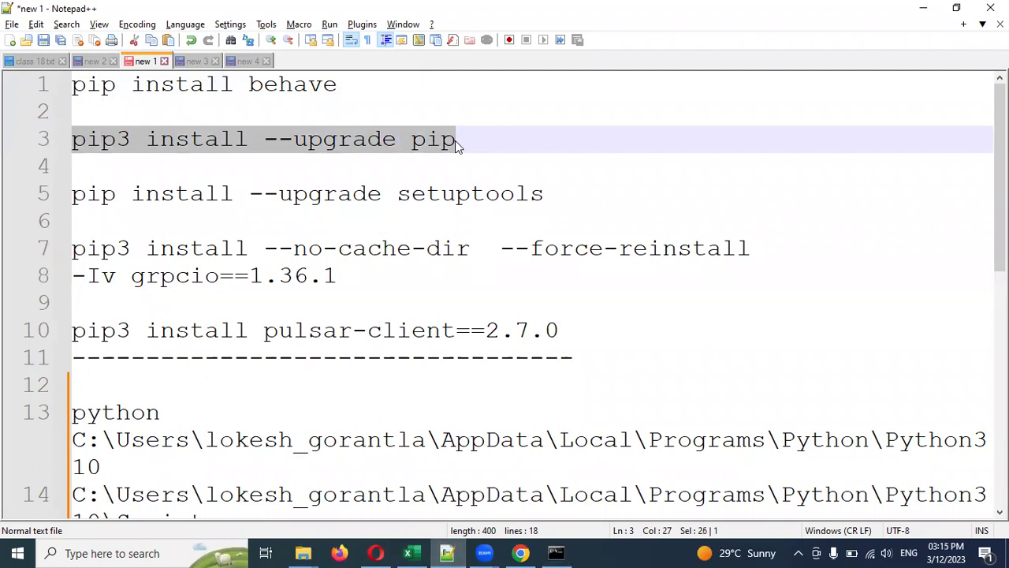
click(129, 141)
key(BackSpace)
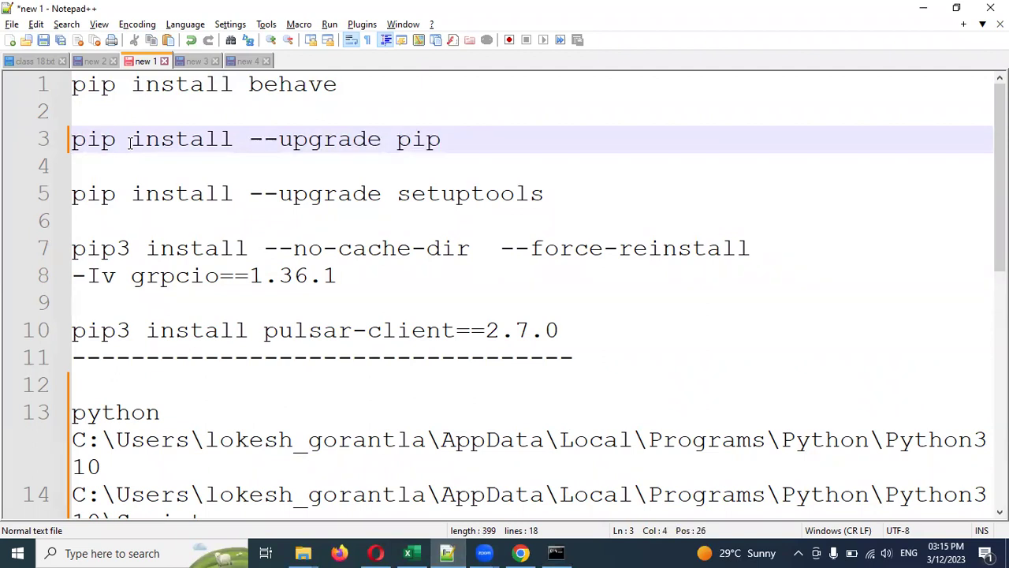
Review the pip upgrade, setuptools upgrade and behave install commands by highlighting each in the notes.
double_click(179, 136)
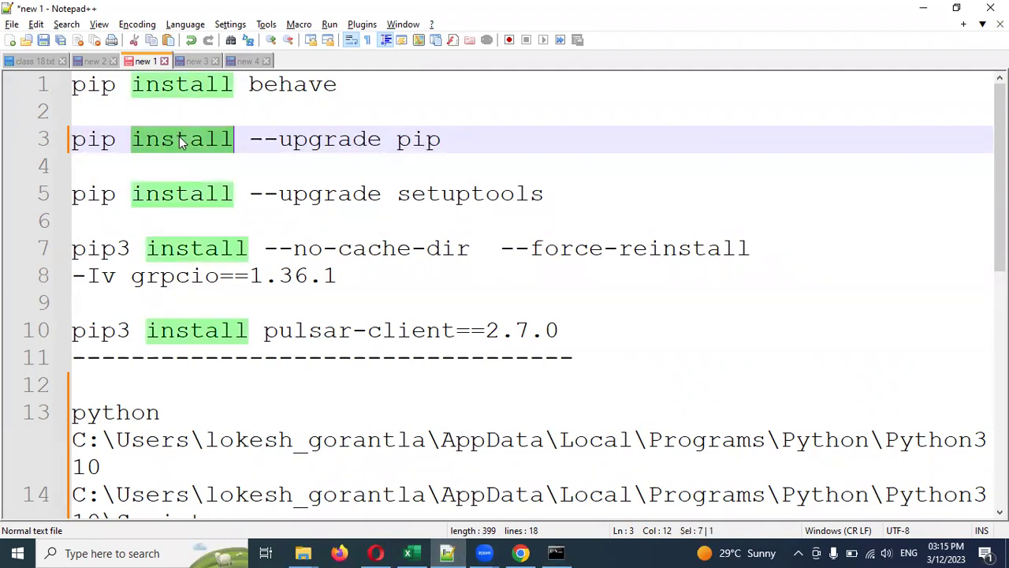
double_click(419, 141)
drag(470, 140, 76, 152)
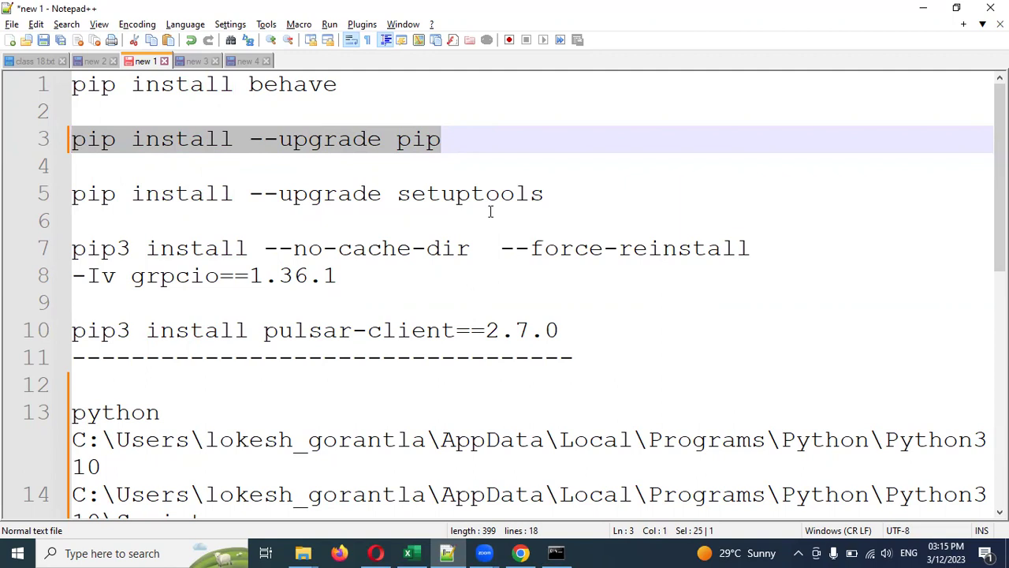
drag(552, 195, 67, 142)
drag(339, 84, 72, 91)
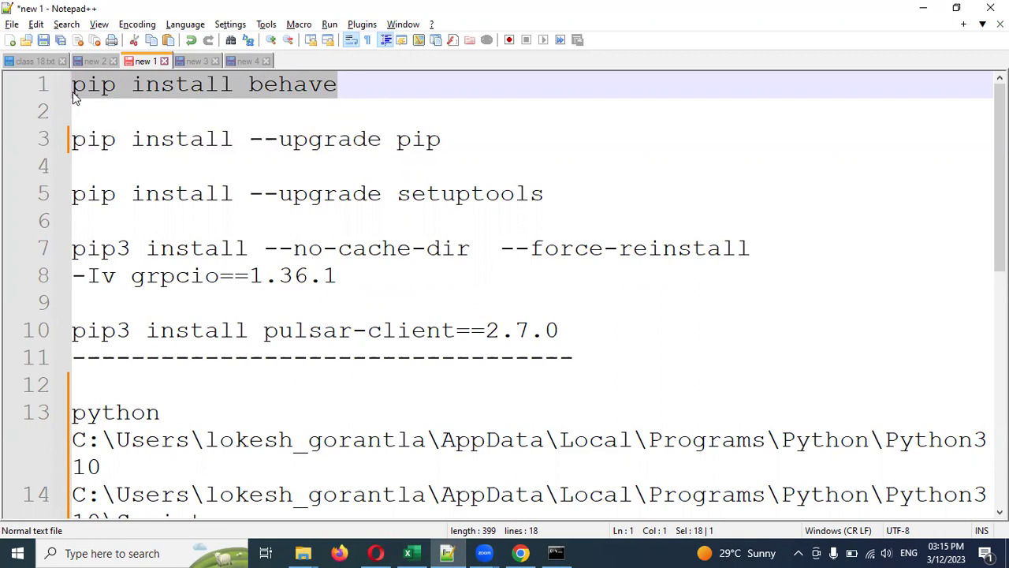
Change pip3 to pip in the grpcio==1.36.1 force-reinstall command, and highlight it, the behave command and the pulsar-client==2.7.0 command.
click(132, 250)
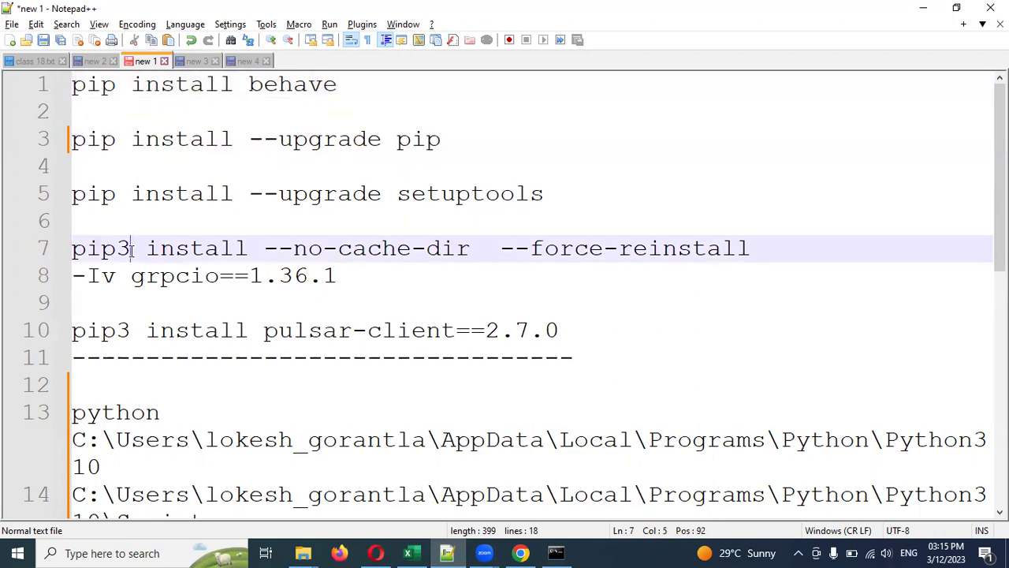
key(BackSpace)
drag(340, 275, 67, 262)
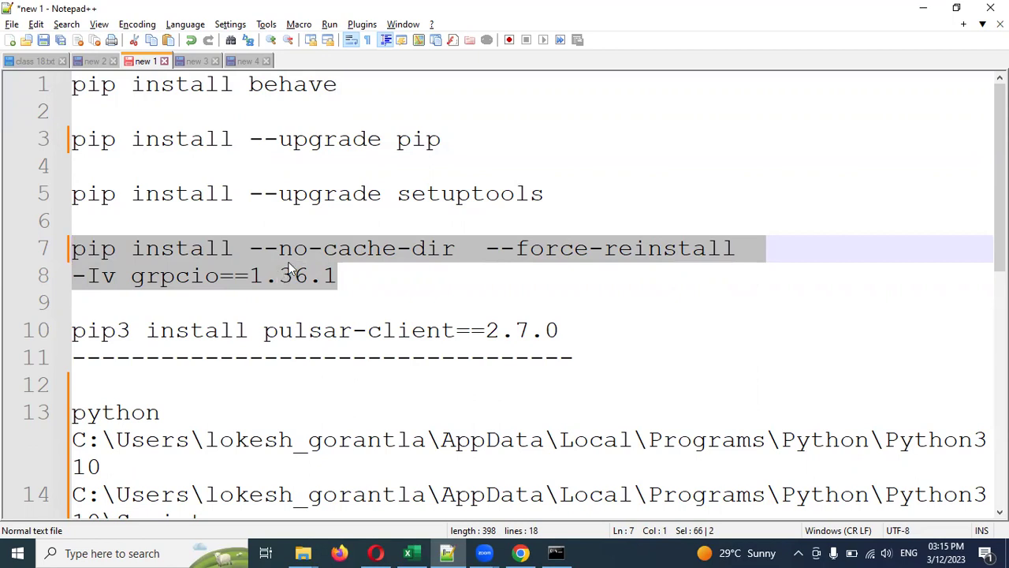
drag(337, 84, 61, 100)
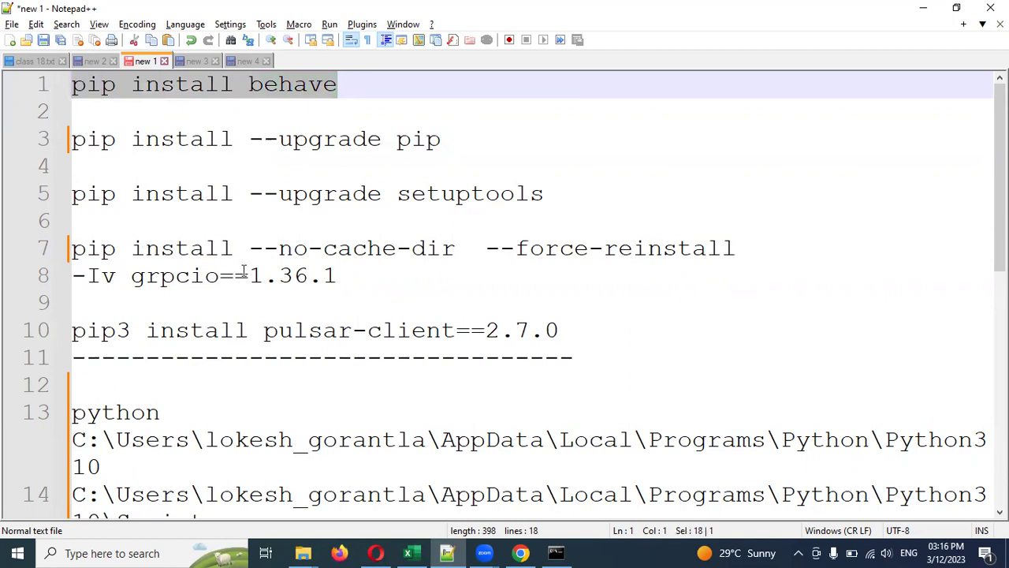
drag(574, 331, 75, 338)
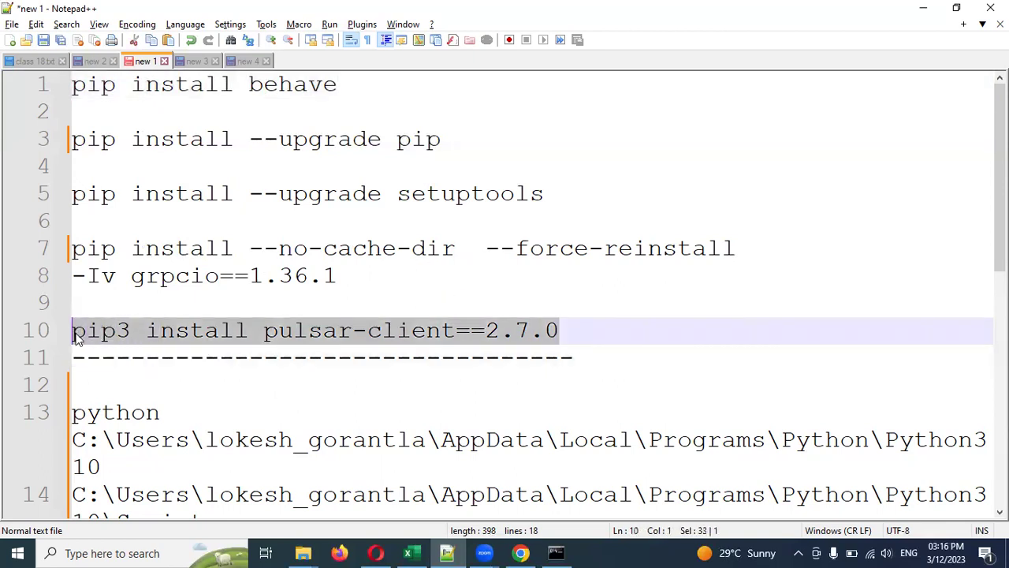
Change pip3 to pip in the pulsar-client==2.7.0 install command on line 10 and highlight the whole command.
click(131, 331)
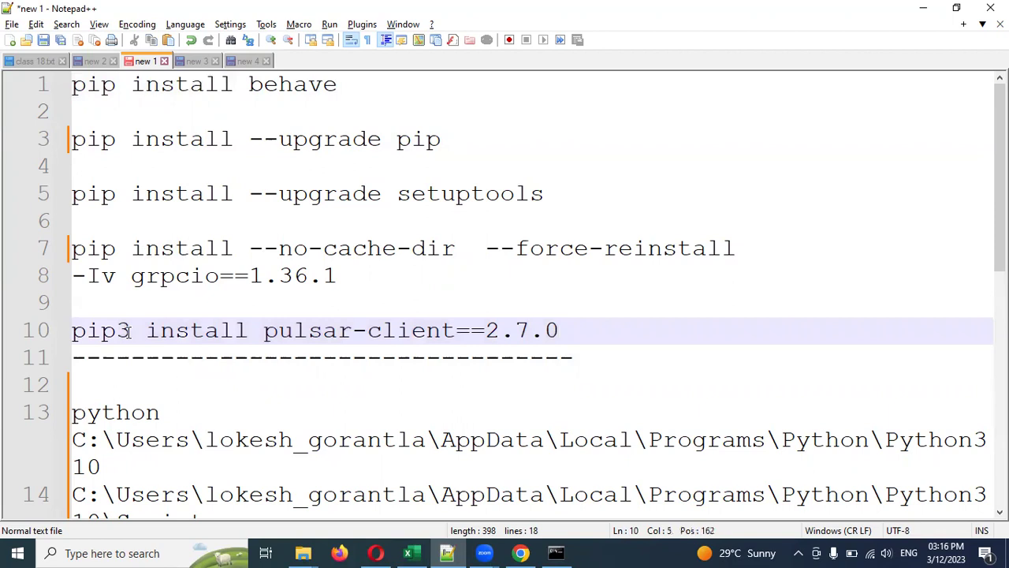
key(BackSpace)
drag(555, 331, 77, 345)
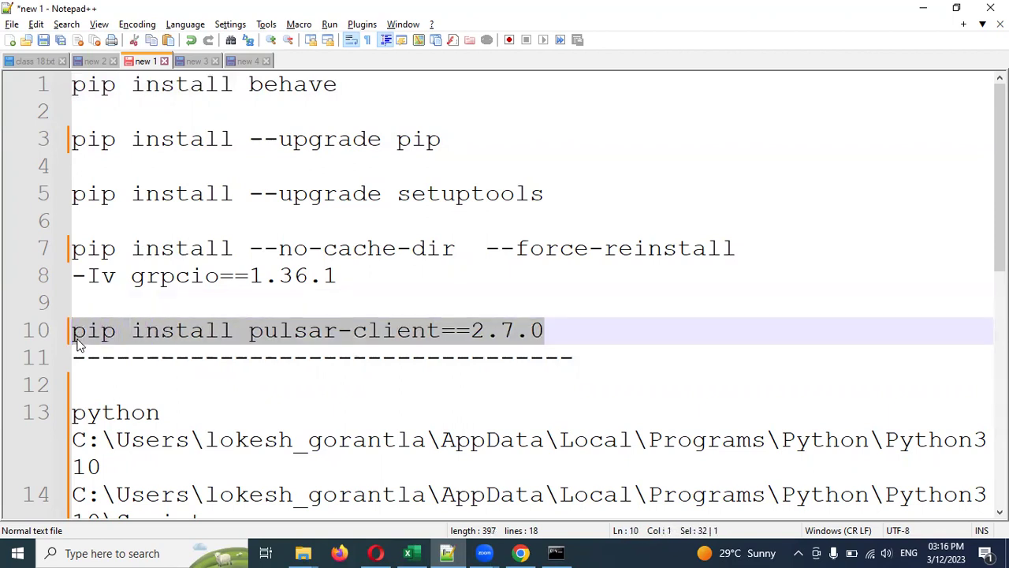
Review the behave, setuptools upgrade and grpcio==1.36.1 force-reinstall commands by highlighting them in the notes.
drag(345, 83, 67, 95)
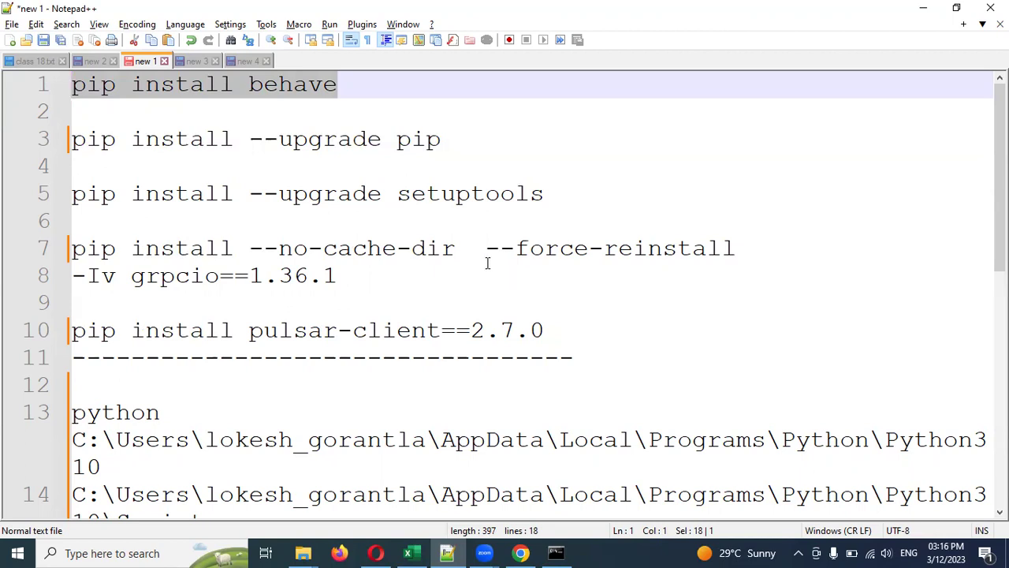
double_click(302, 86)
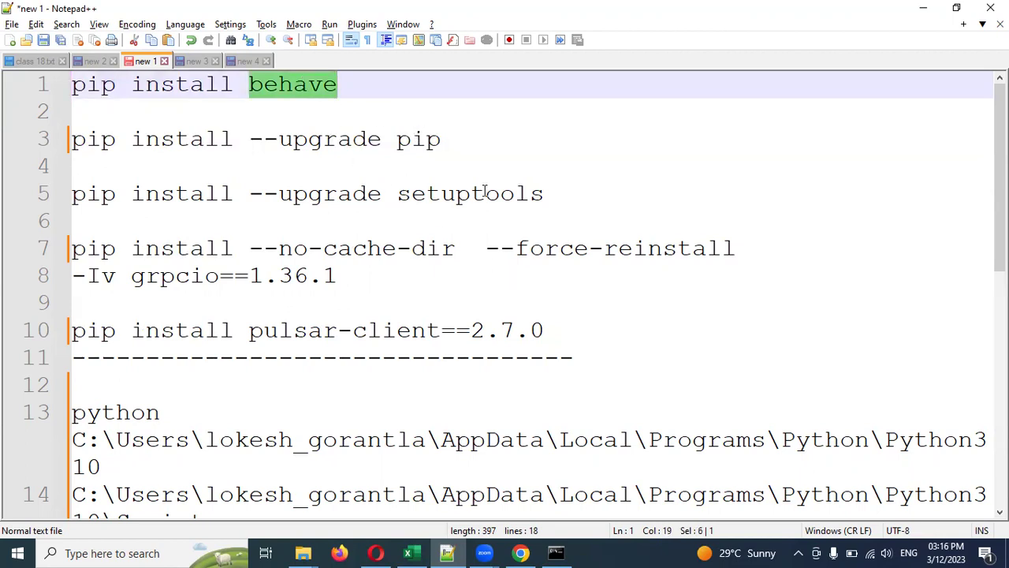
click(463, 142)
drag(463, 143, 592, 196)
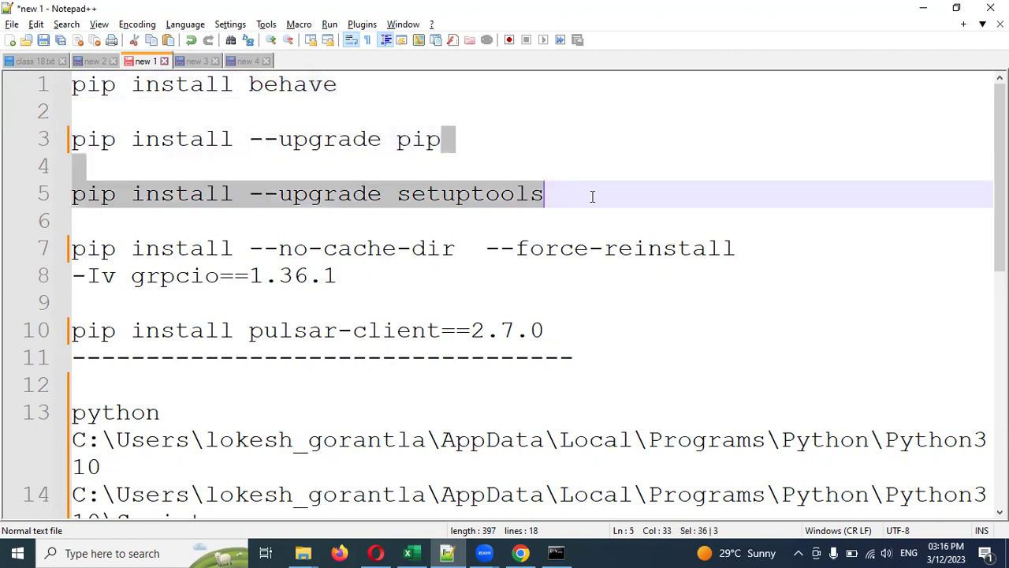
double_click(319, 85)
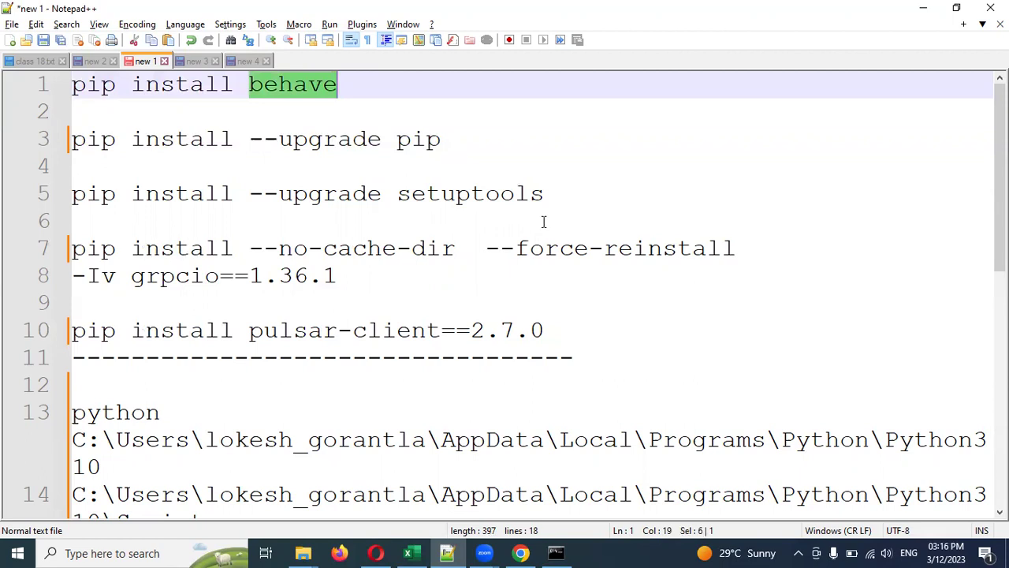
drag(371, 278, 34, 263)
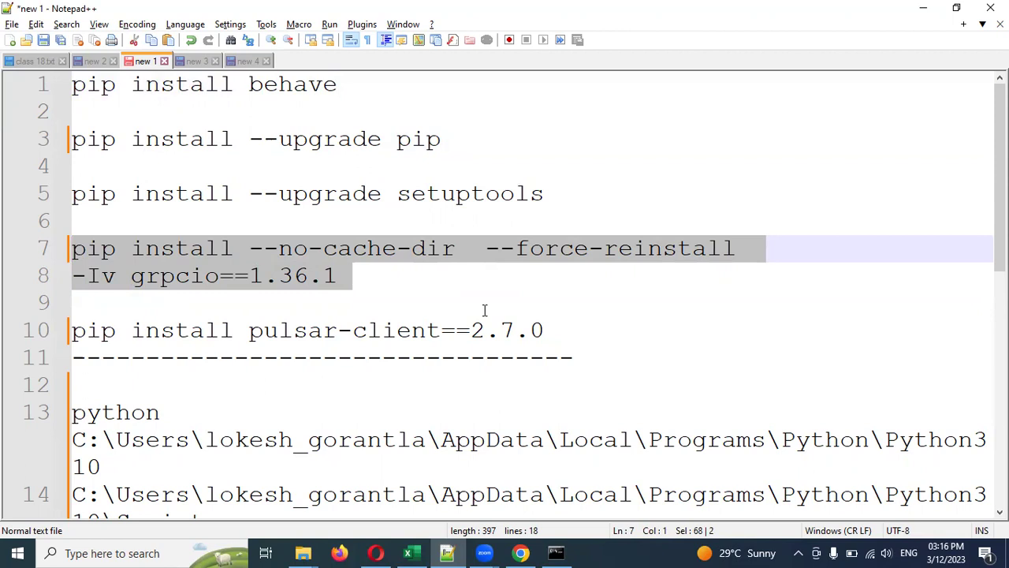
Launch PyCharm Community Edition and create a new project named python_cucumber with the default Virtualenv environment and Python310 base interpreter.
click(135, 551)
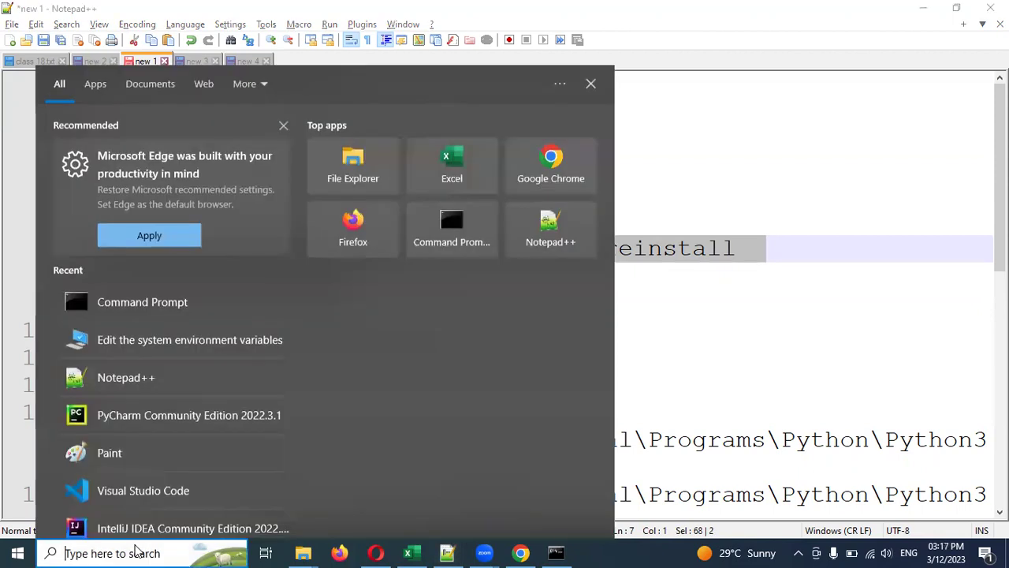
text(py)
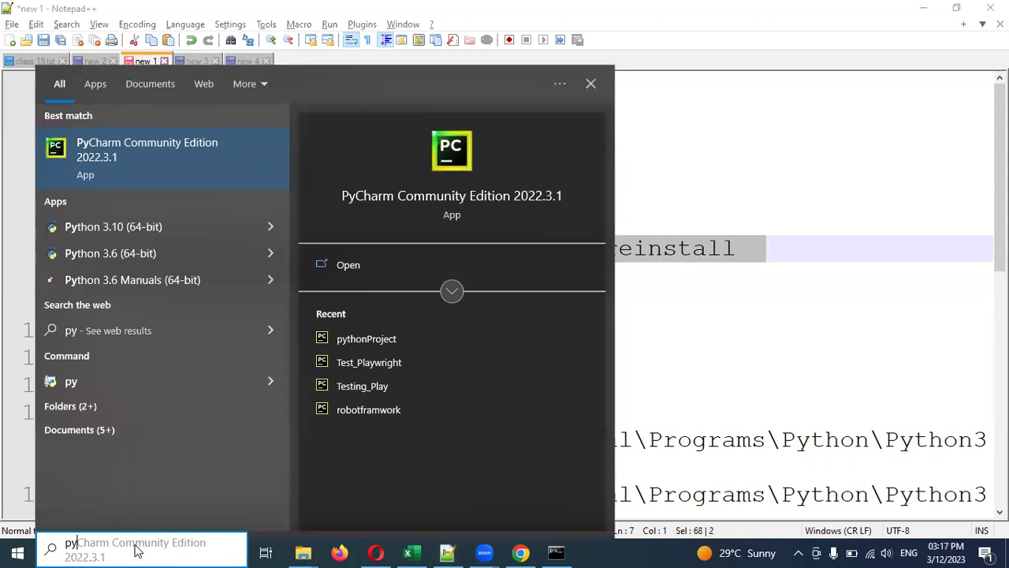
key(Return)
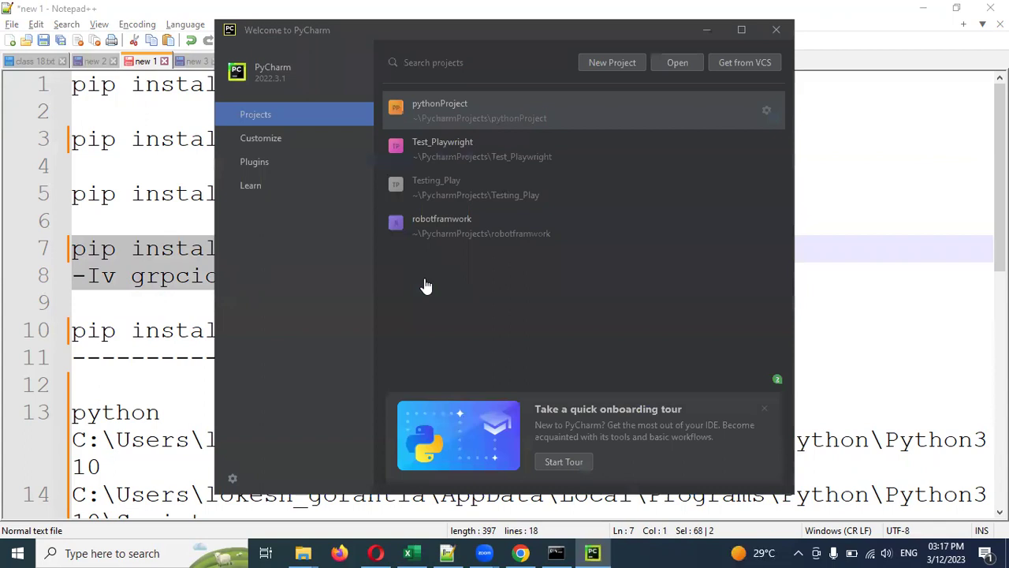
click(603, 62)
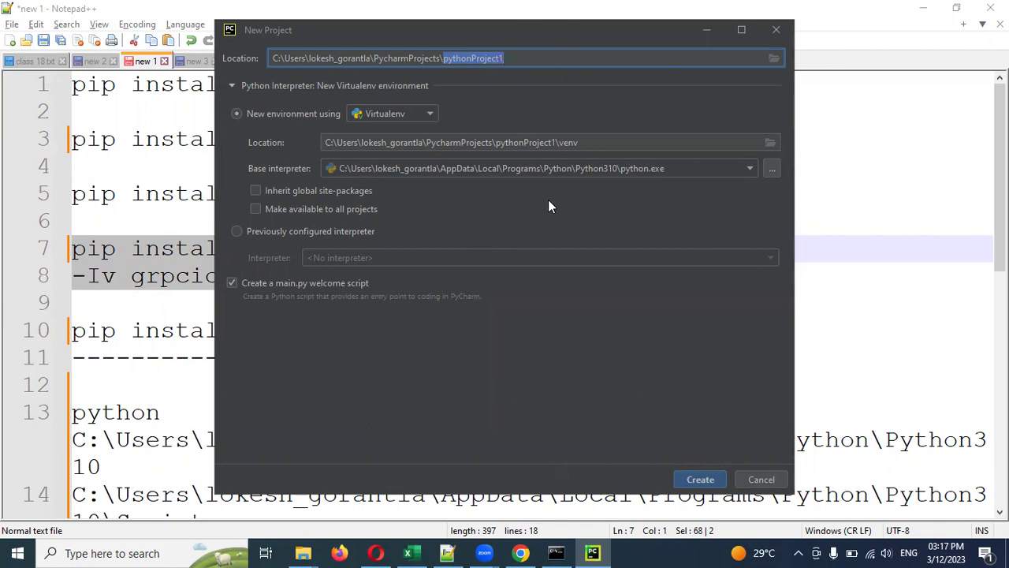
text(pytho)
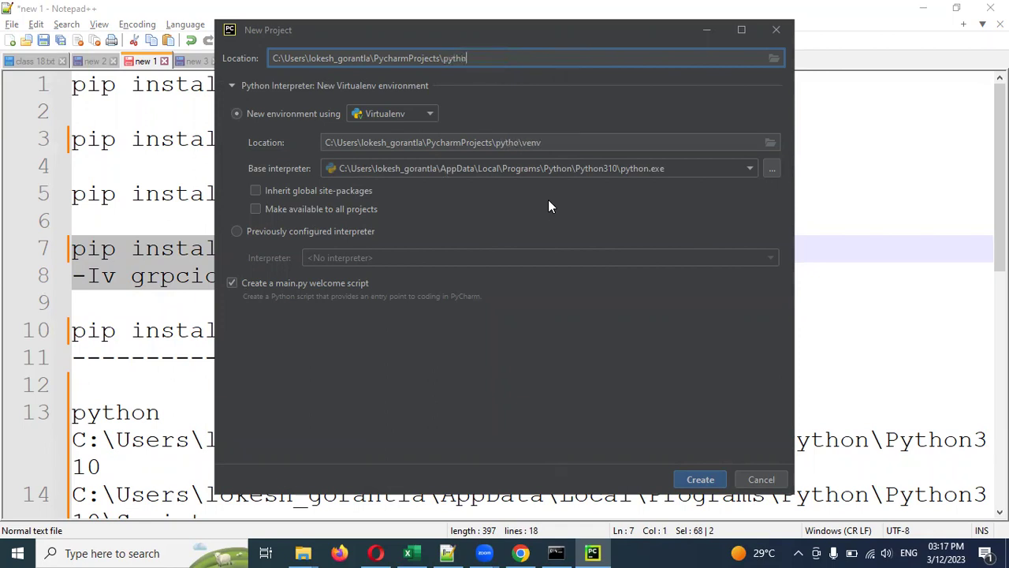
text(n_cucumber)
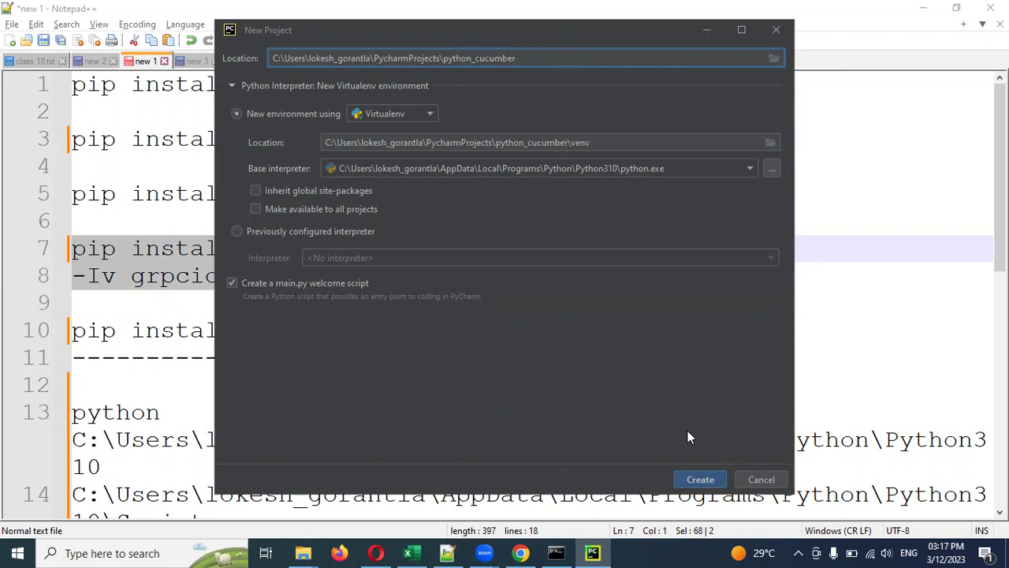
click(696, 479)
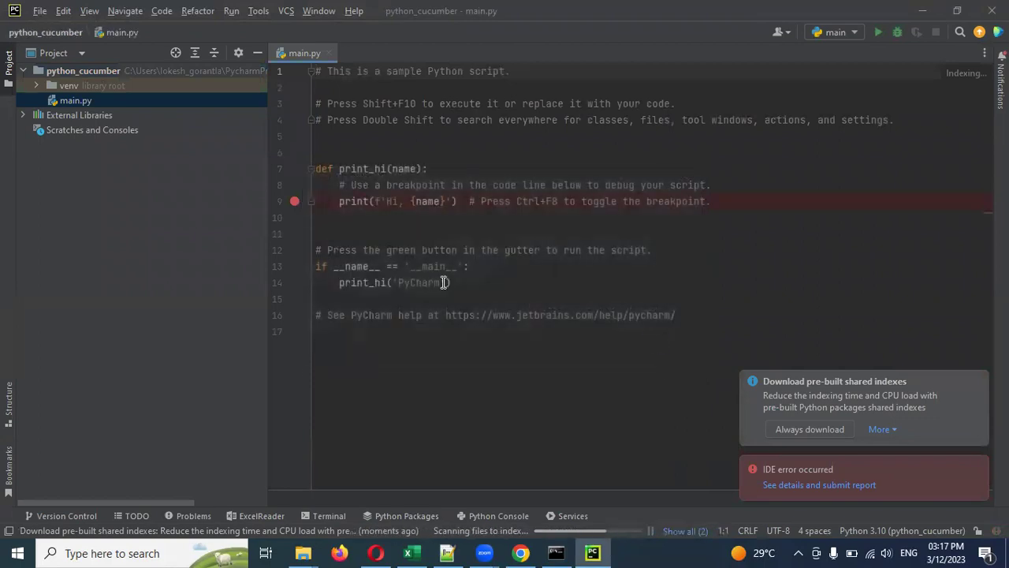
Open the Python Interpreter settings of the python_cucumber project and bring up the list of available packages to install.
click(37, 8)
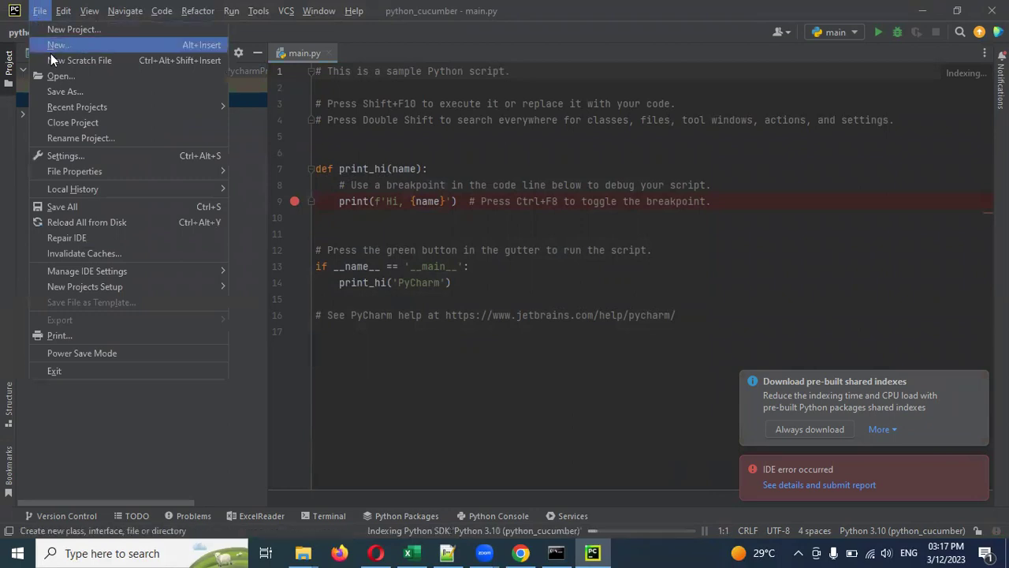
click(68, 157)
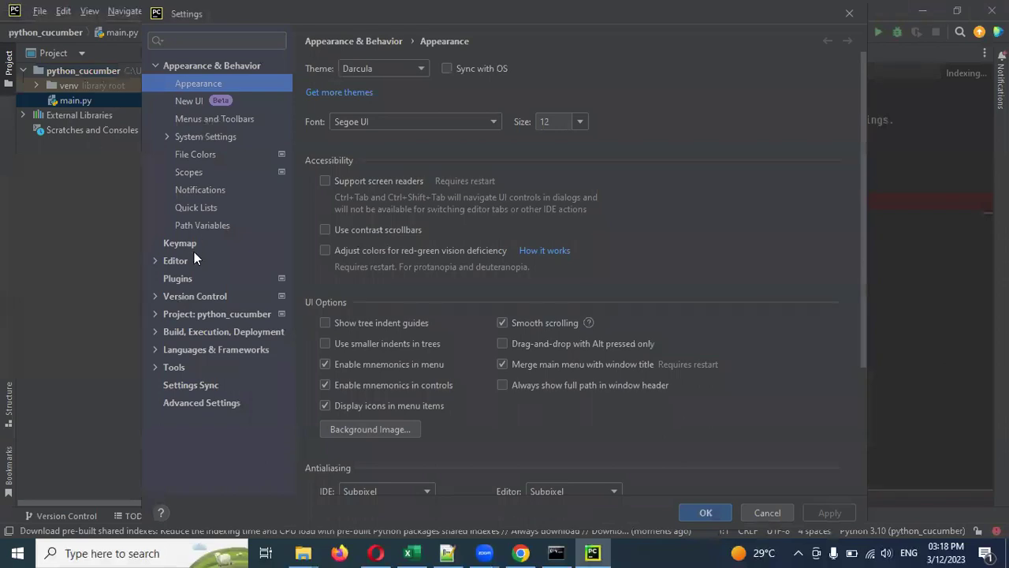
click(176, 313)
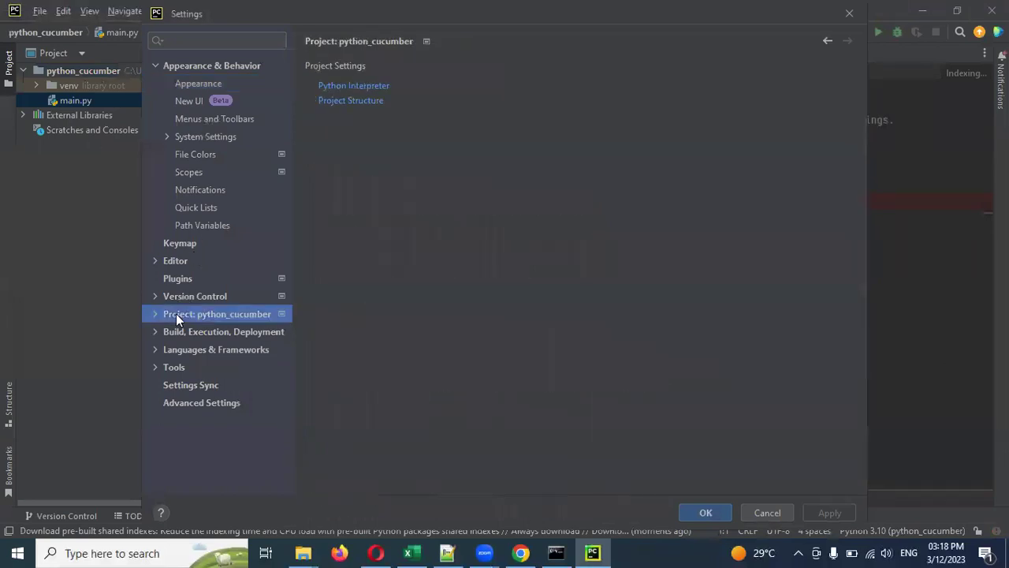
click(156, 315)
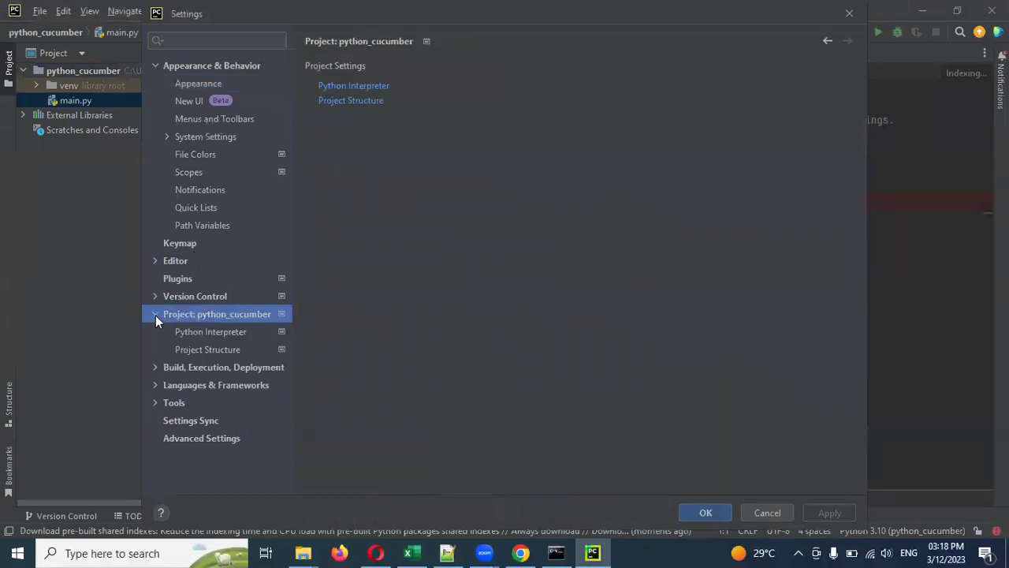
click(201, 331)
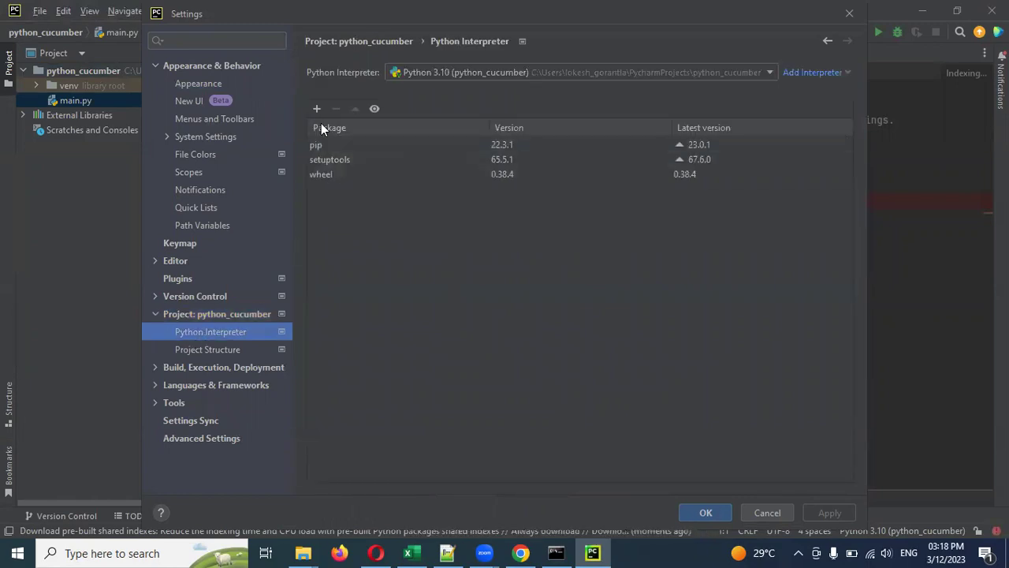
click(316, 108)
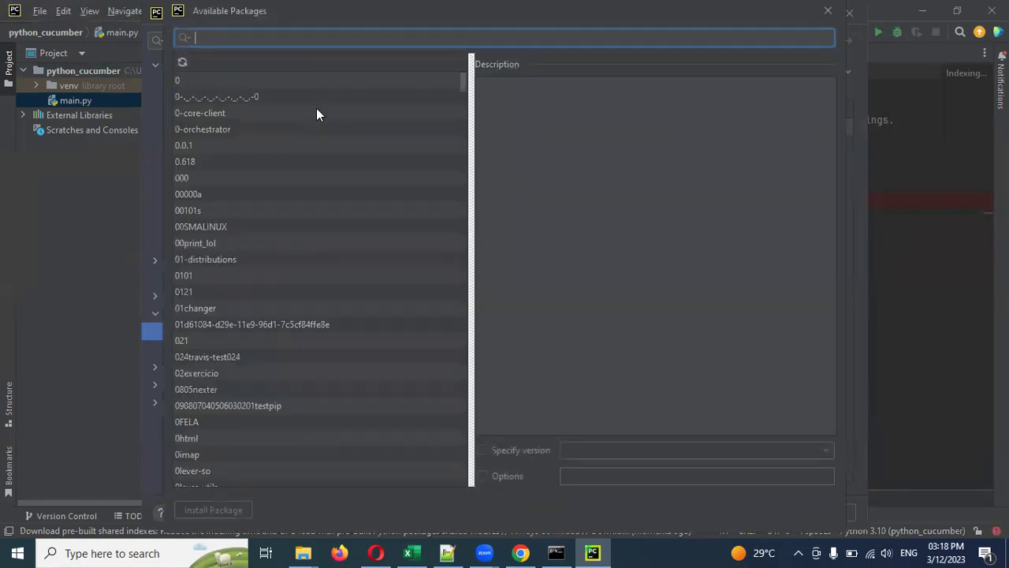
text(sele)
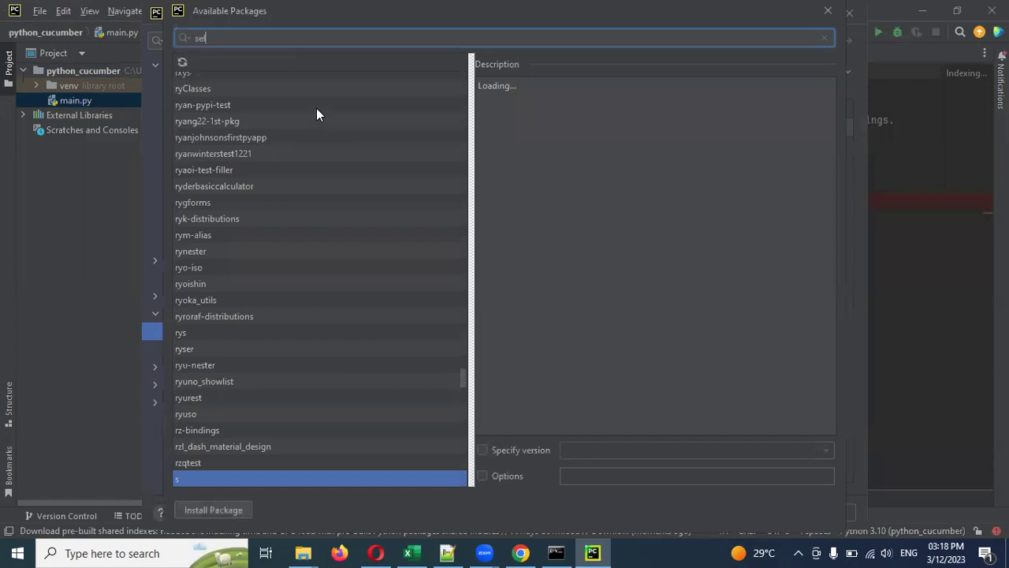
key(BackSpace)
key(BackSpace)
key(BackSpace)
key(BackSpace)
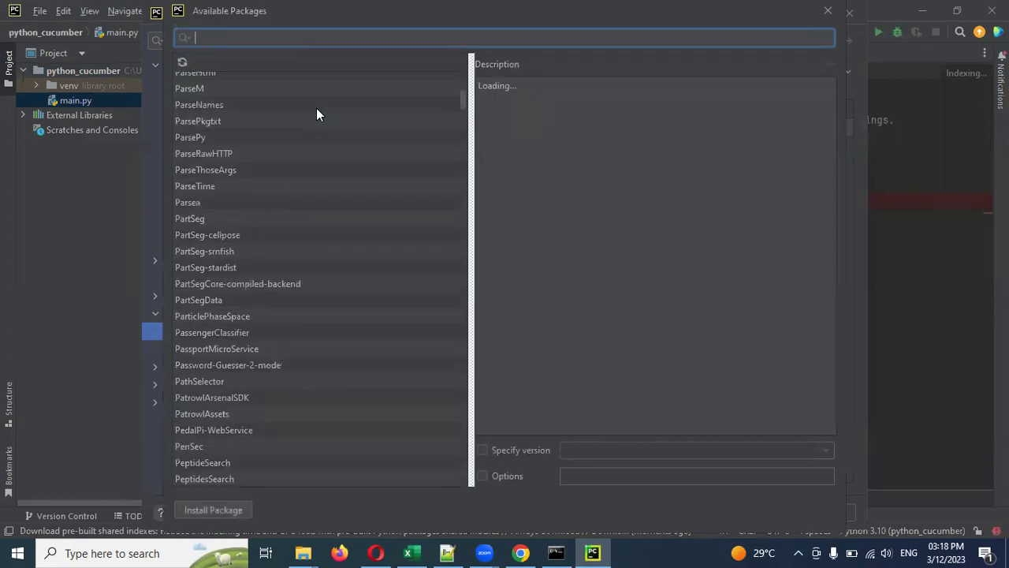
Switch to Command Prompt, enter pip install selenium at the prompt, and return to PyCharm's available packages.
click(556, 552)
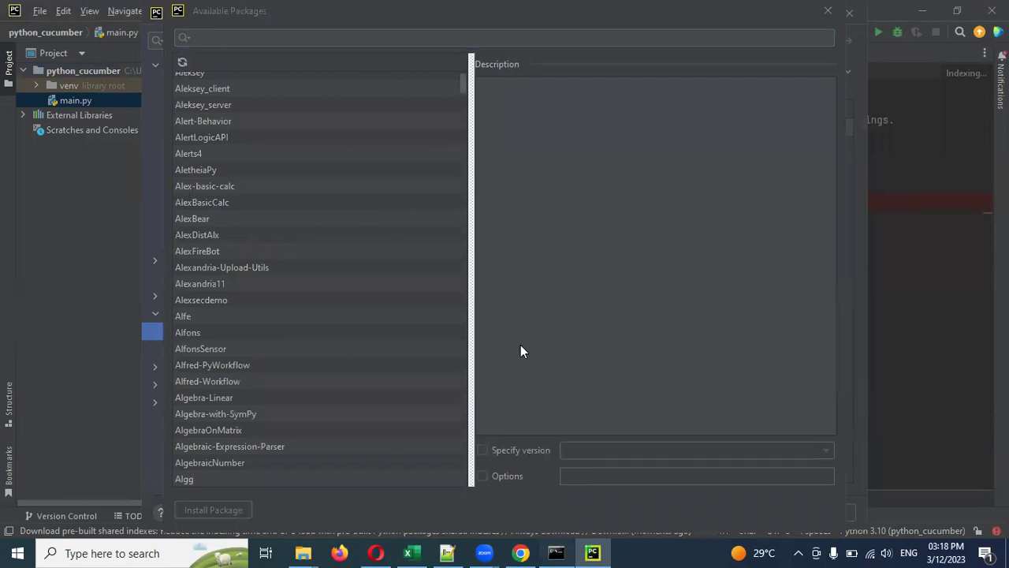
text(pip)
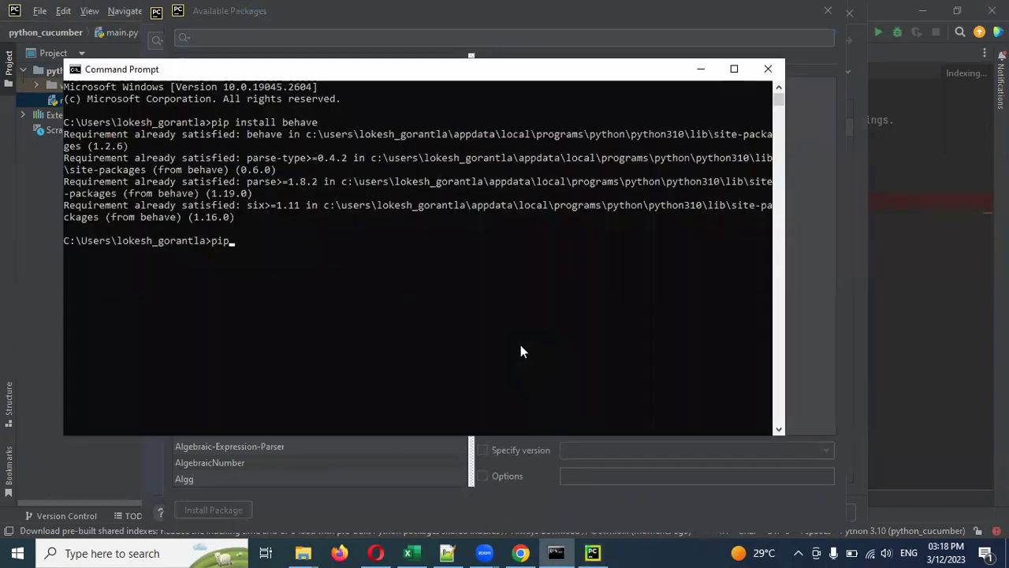
text( install selenium)
key(alt+Tab)
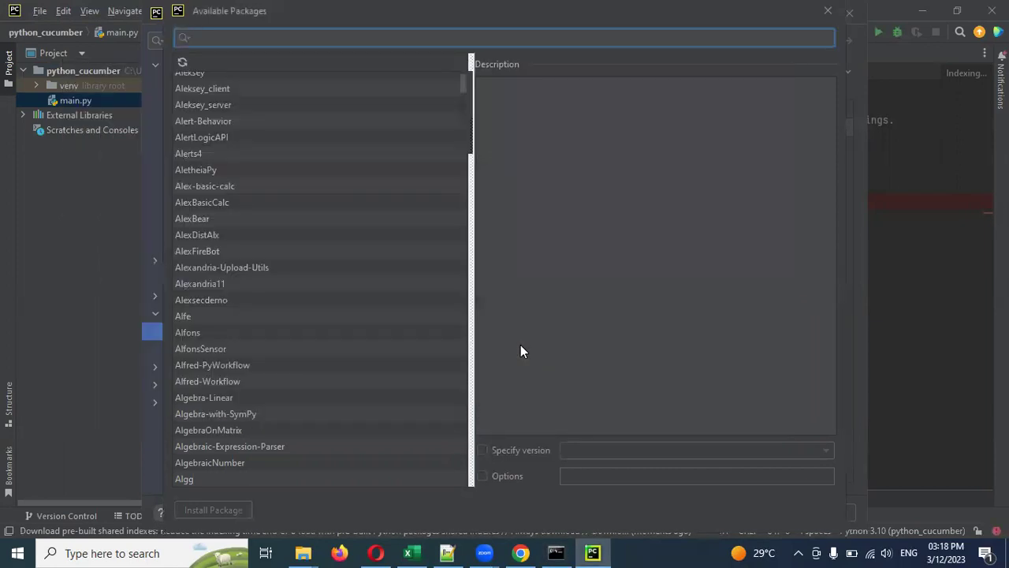
Find the selenium package among the available packages and install it in the project interpreter.
text(se)
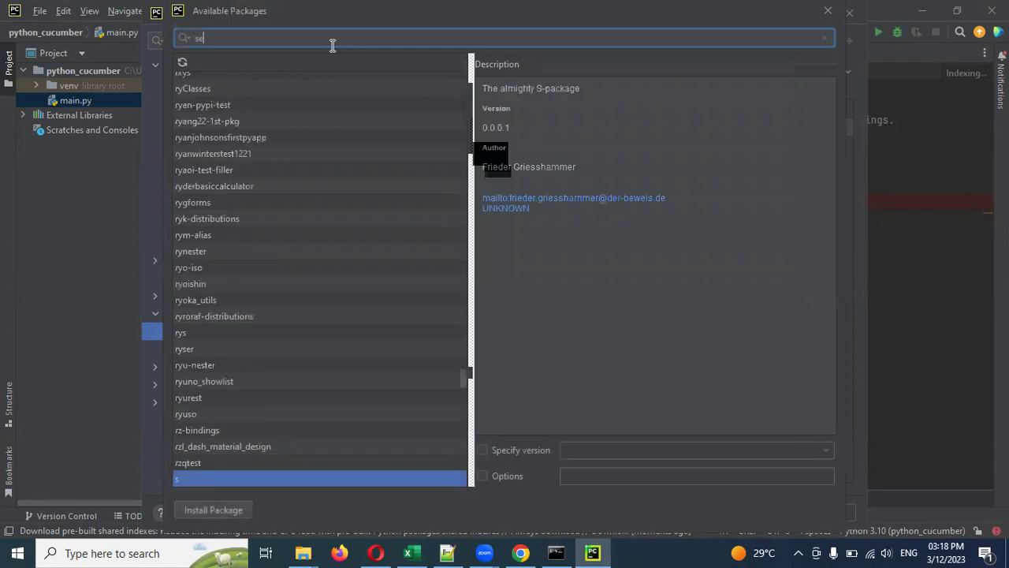
text(lenium)
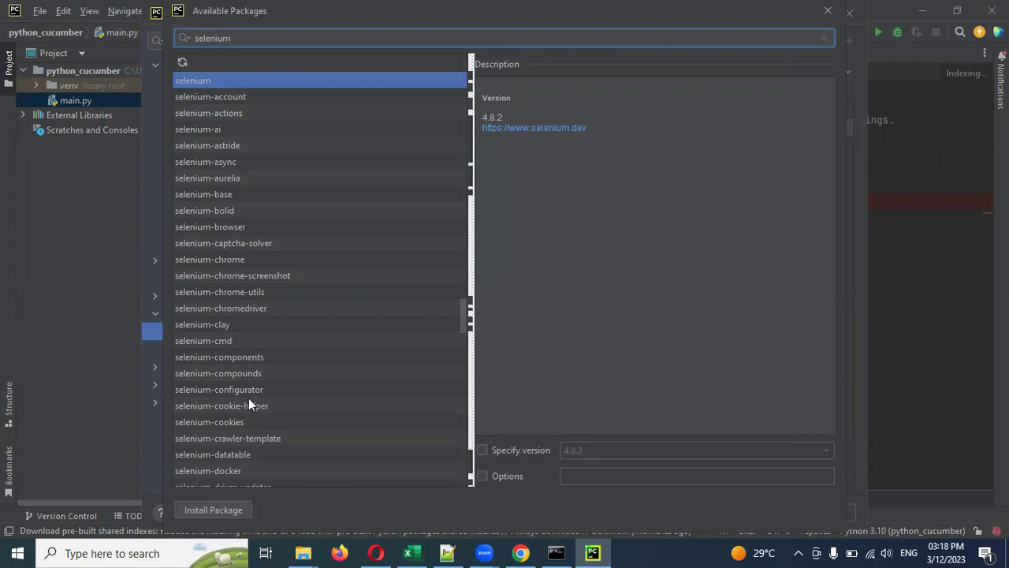
click(206, 513)
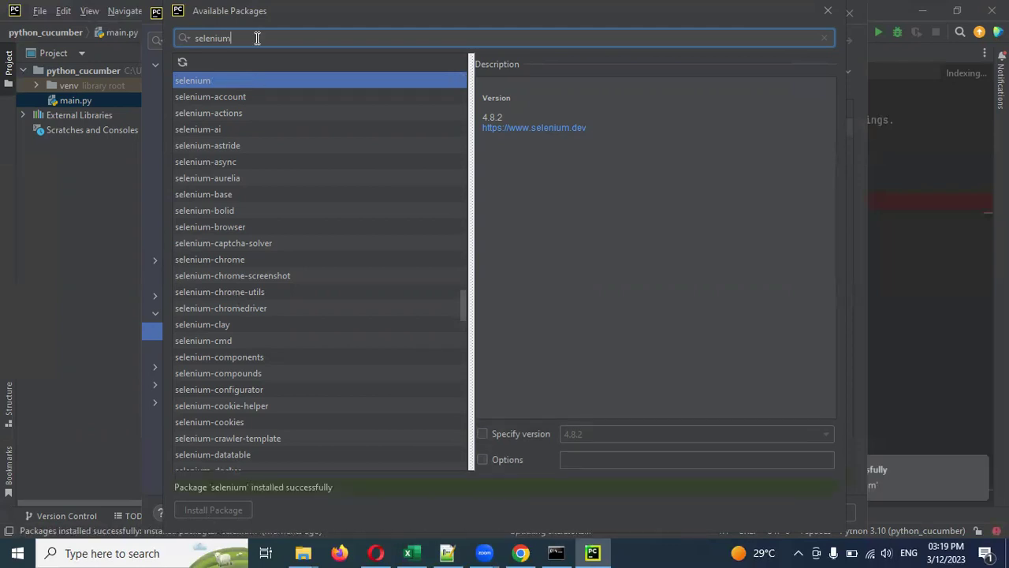
Install the behave package in the project interpreter, accept the settings and dismiss the installation notification.
key(ctrl+a)
text(be)
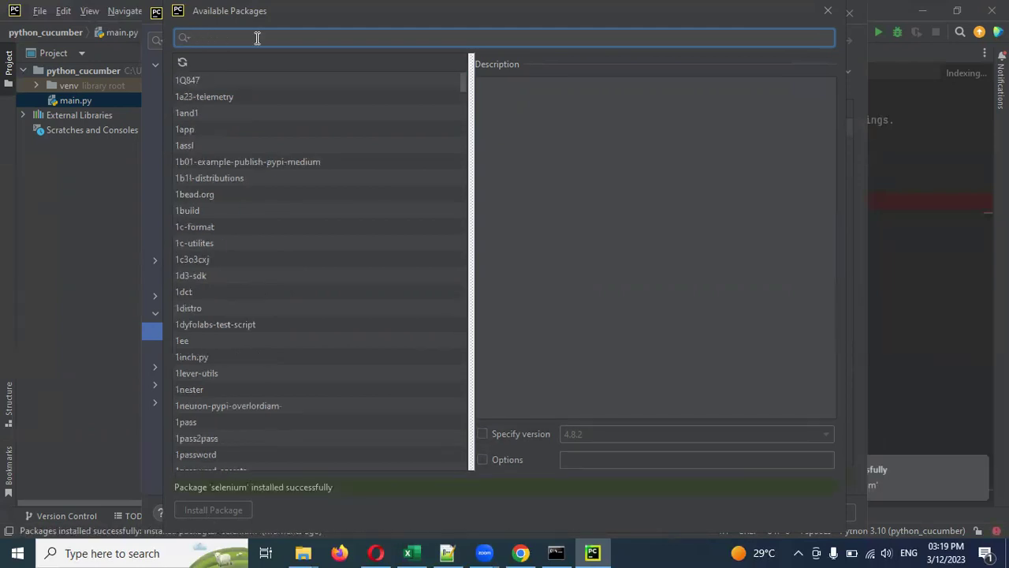
text(have)
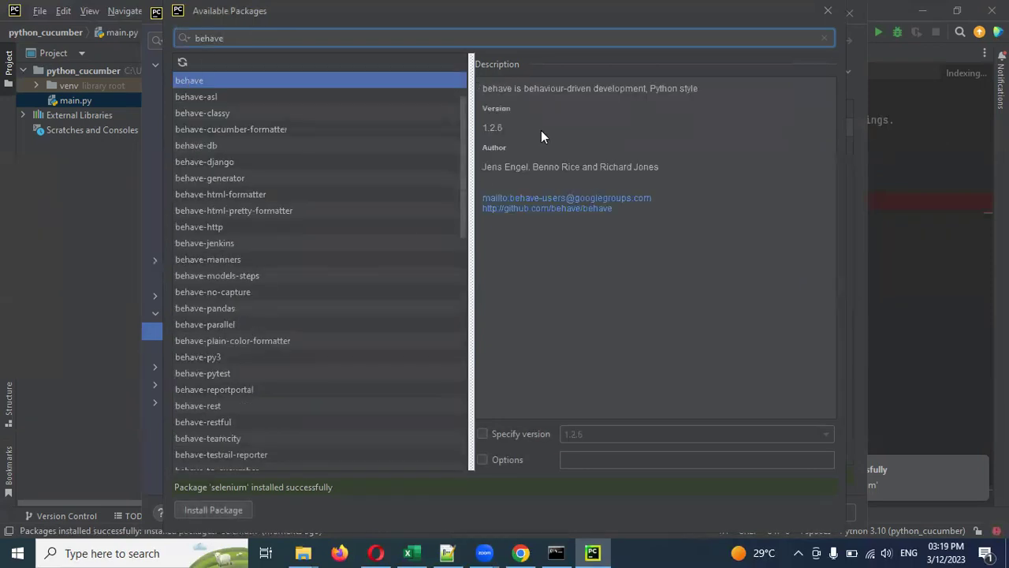
click(227, 508)
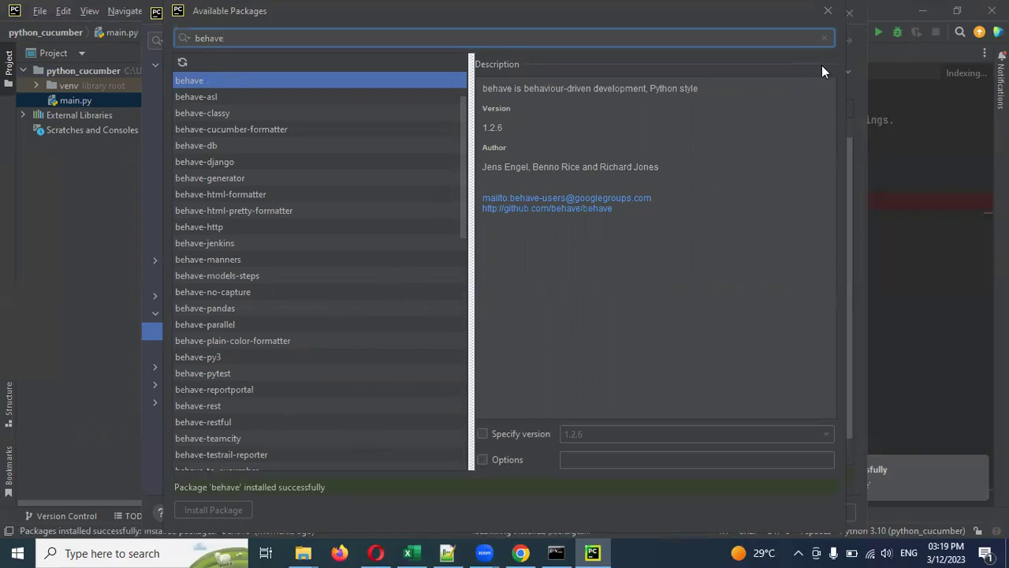
click(828, 10)
click(704, 512)
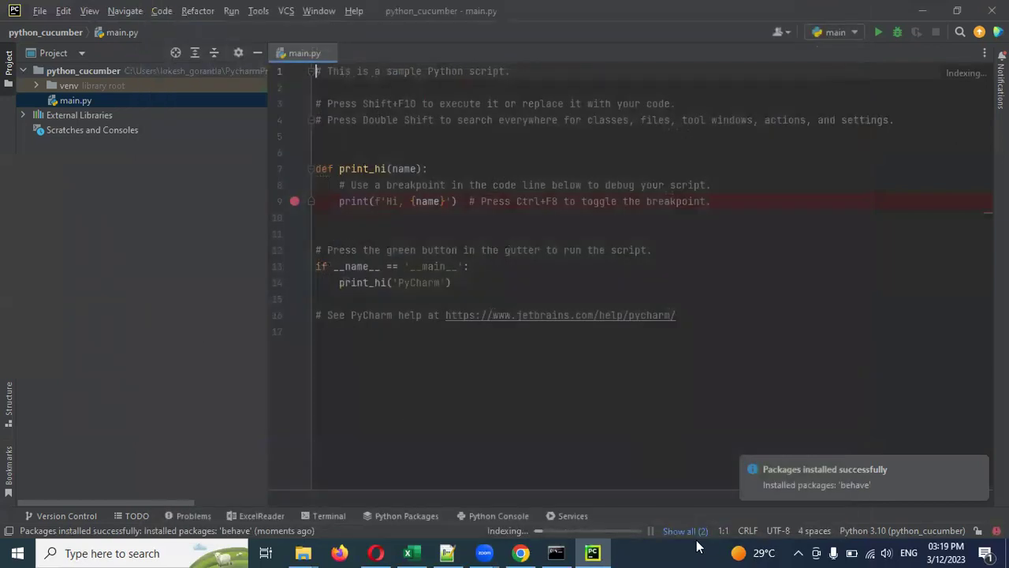
click(980, 466)
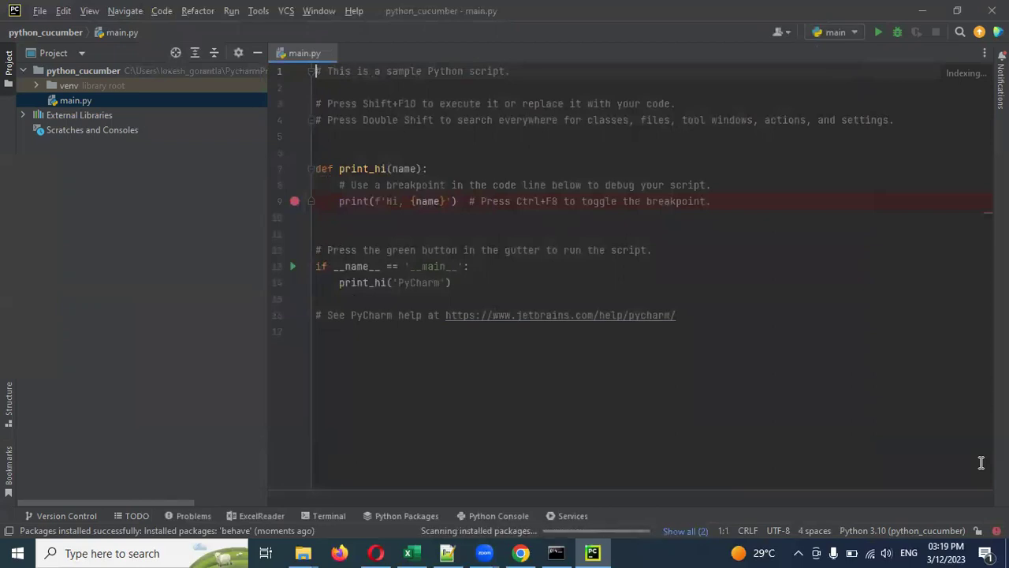